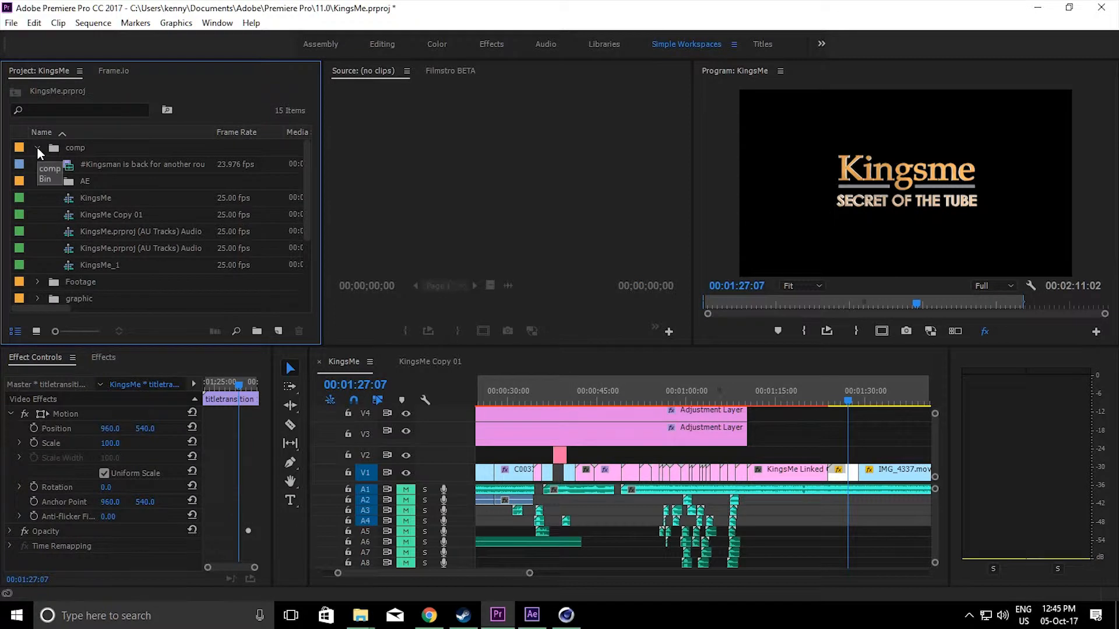
# Look through the Footage, graphic, music and Recovered Clips bins in the project, collapsing each one again
pyautogui.click(37, 165)
pyautogui.click(37, 164)
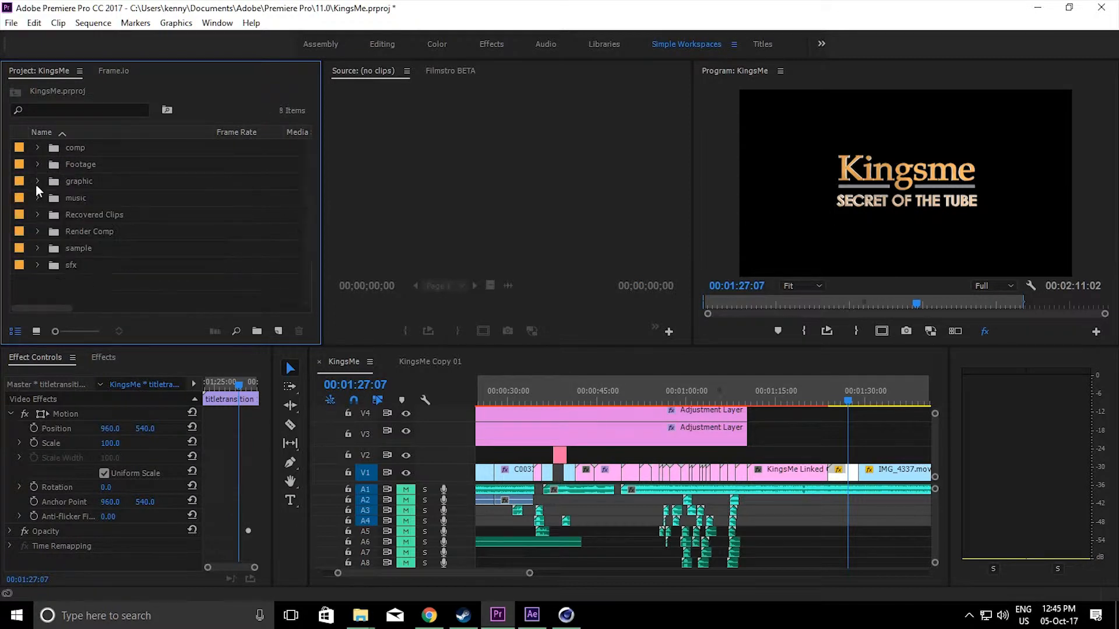
pyautogui.click(38, 184)
pyautogui.click(37, 184)
pyautogui.click(37, 199)
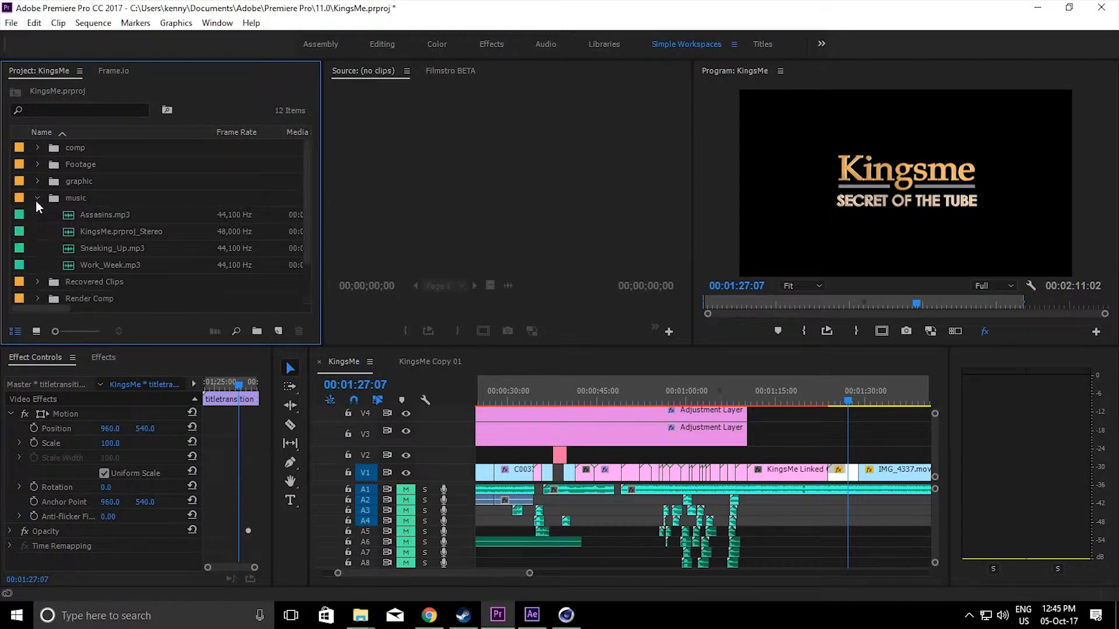
pyautogui.click(35, 198)
pyautogui.click(37, 214)
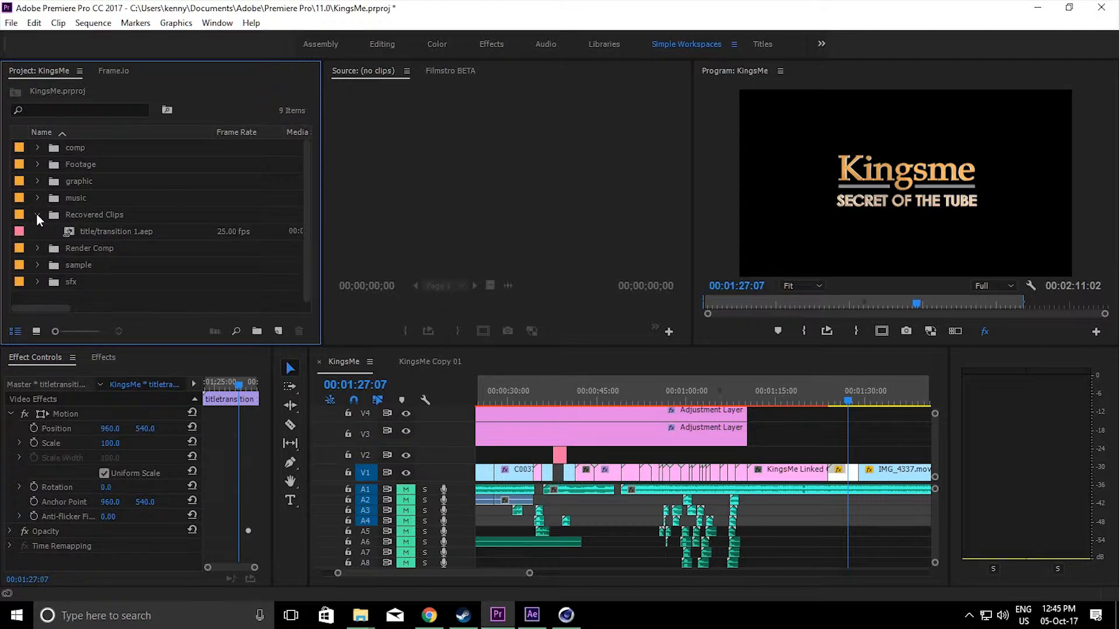
pyautogui.click(37, 216)
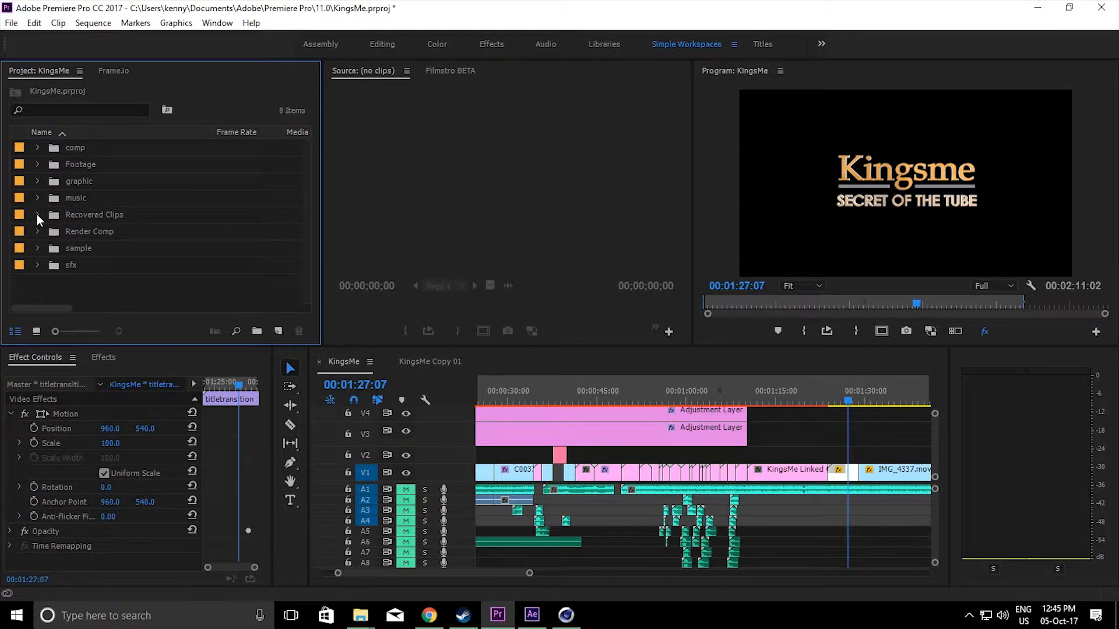
# Move the Recovered Clips bin into the comp bin and save the project
pyautogui.click(61, 214)
pyautogui.click(38, 215)
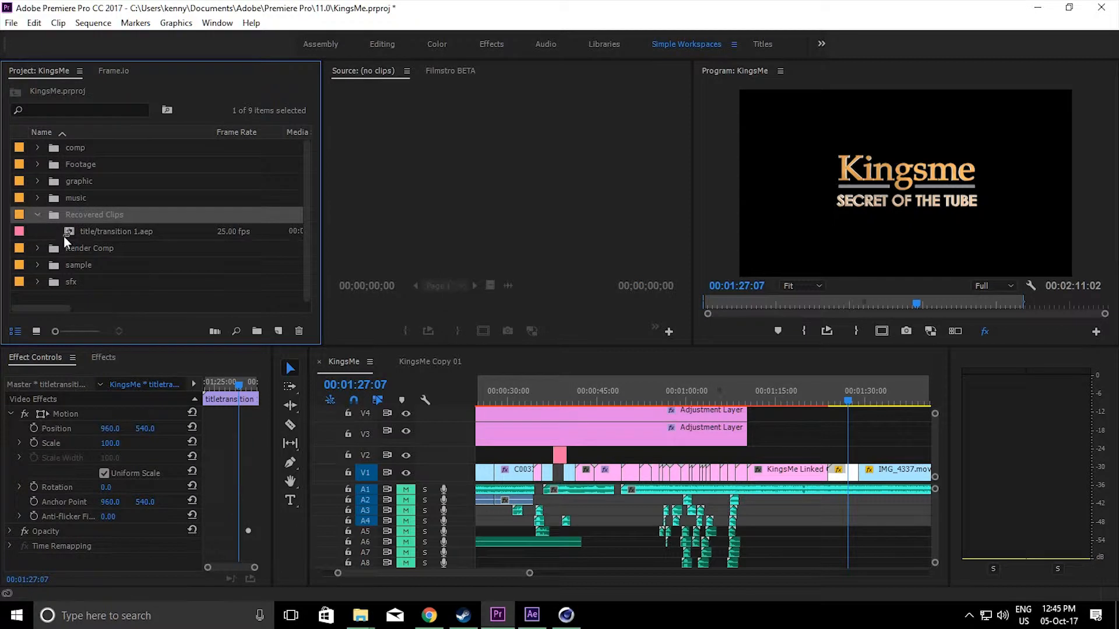
pyautogui.click(64, 234)
pyautogui.click(50, 224)
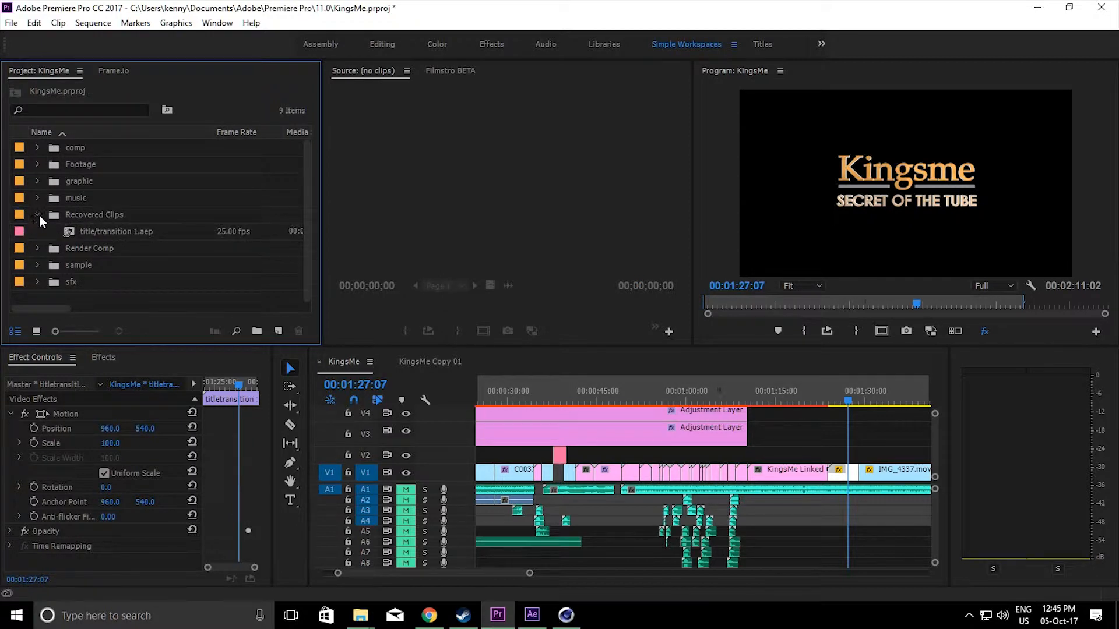
pyautogui.click(36, 215)
pyautogui.press('Delete')
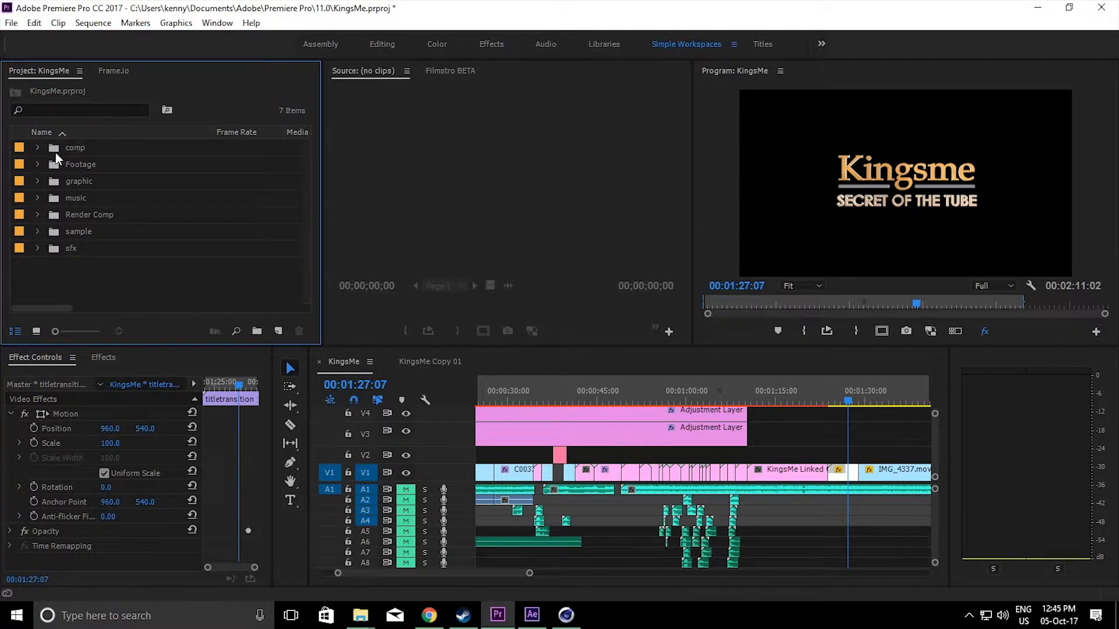
pyautogui.hotkey('ctrl', 's')
# Inspect the Render Comp and sample bins, and preview the sample Kingsman The Golden Circle trailer in the Source monitor at 00:00:39:15
pyautogui.click(37, 215)
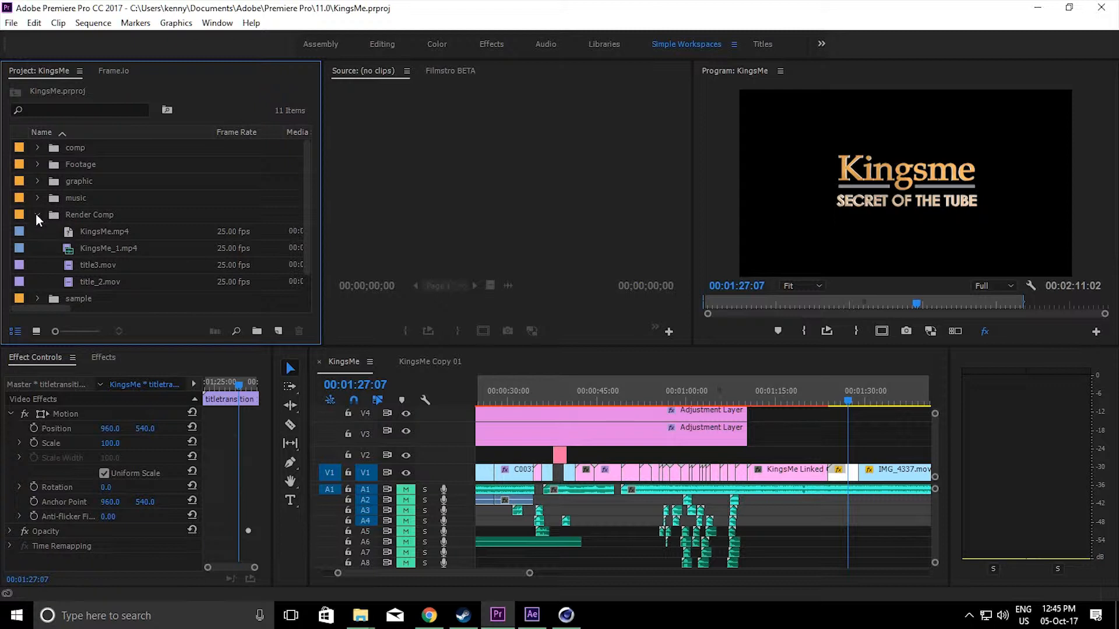
pyautogui.click(37, 215)
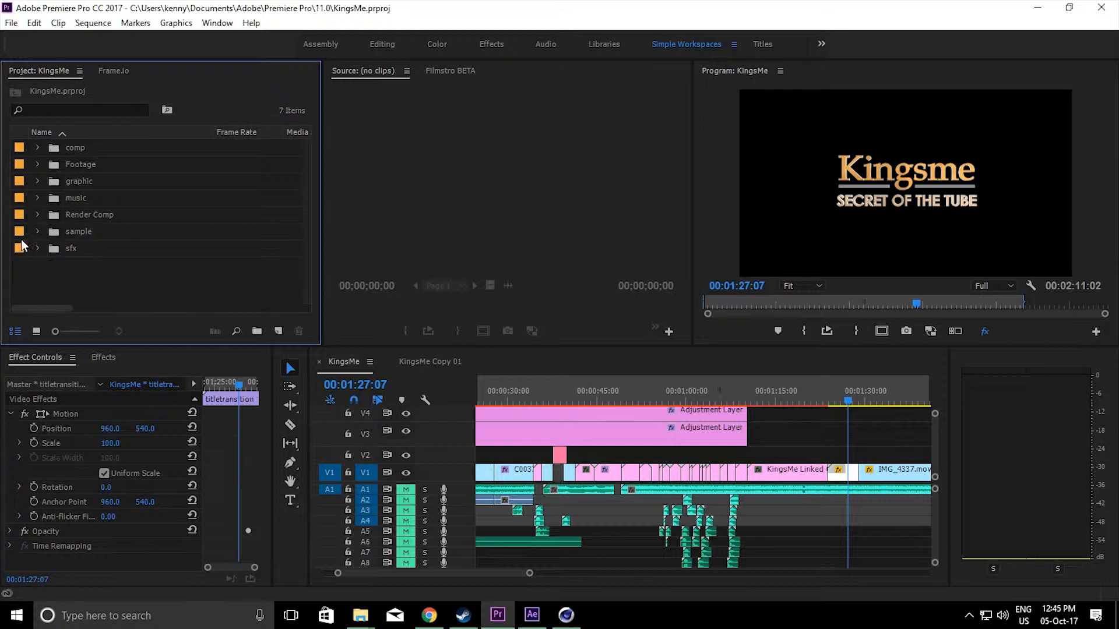
pyautogui.click(36, 232)
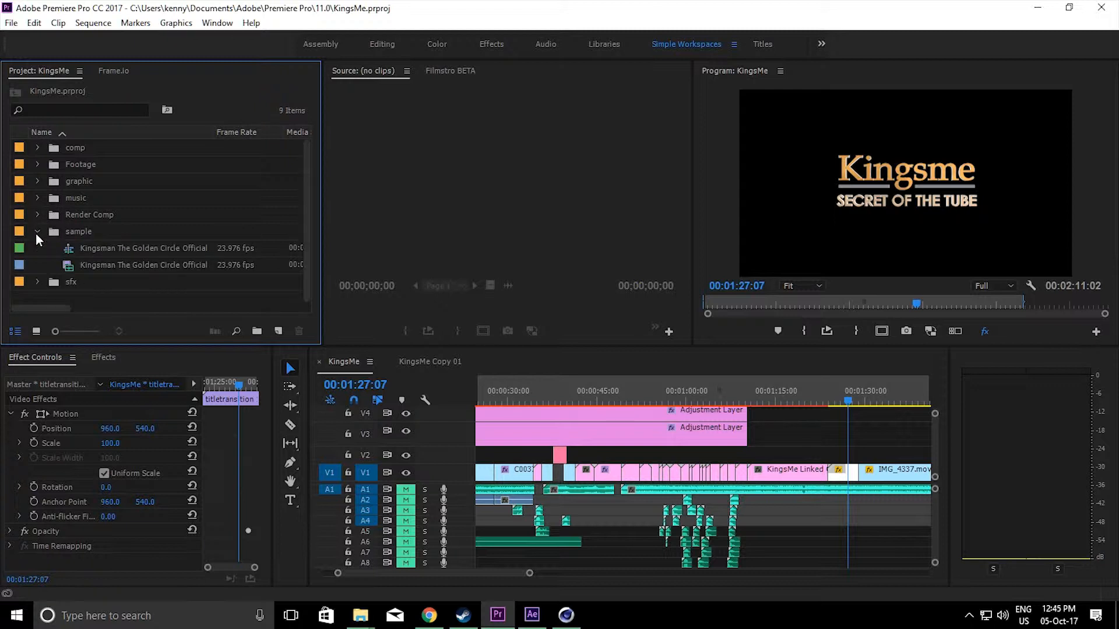
pyautogui.doubleClick(66, 267)
pyautogui.click(449, 307)
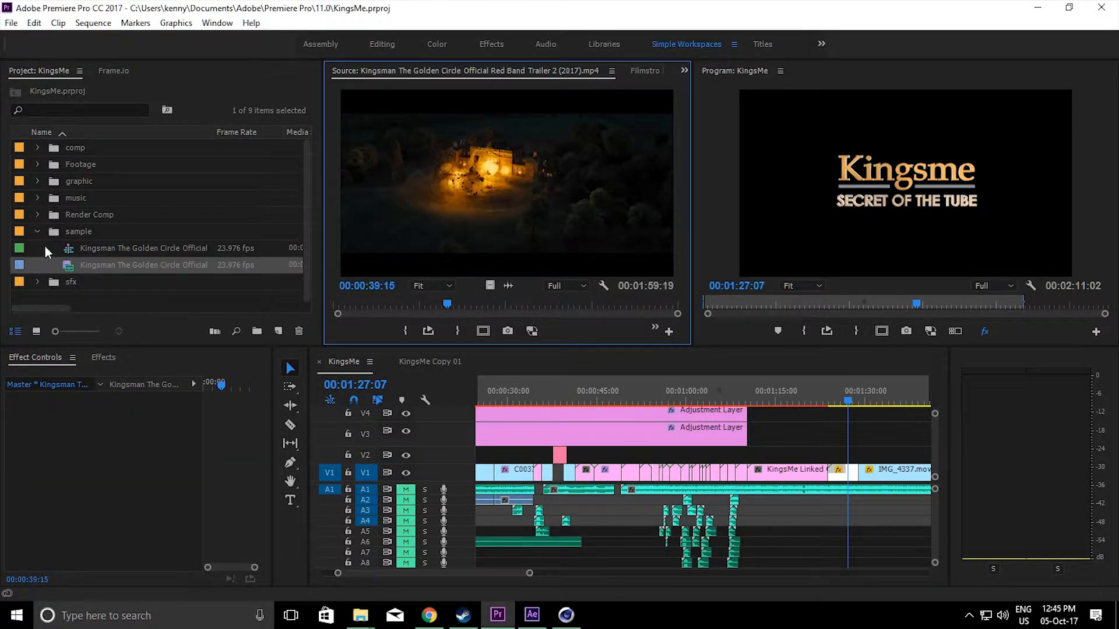
# Examine the sound effect files and sub-bins in the sfx bin, and collapse the sample and sfx bins
pyautogui.click(37, 282)
pyautogui.scroll(-1, 52, 282)
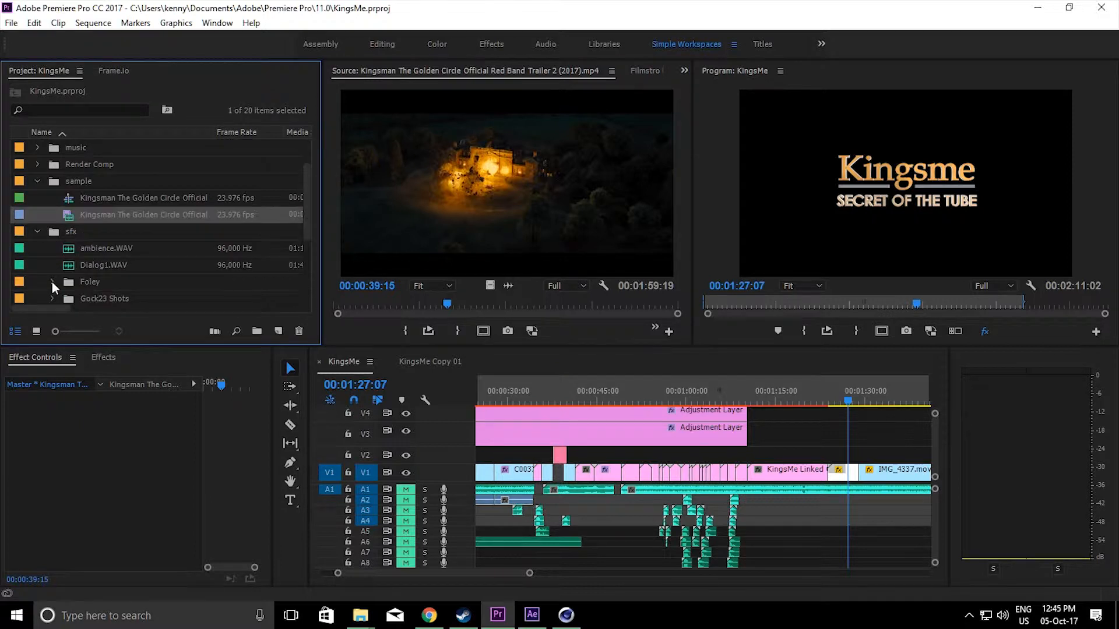
pyautogui.scroll(-1, 52, 282)
pyautogui.scroll(-1, 54, 232)
pyautogui.scroll(1, 53, 232)
pyautogui.scroll(-4, 54, 232)
pyautogui.scroll(7, 41, 237)
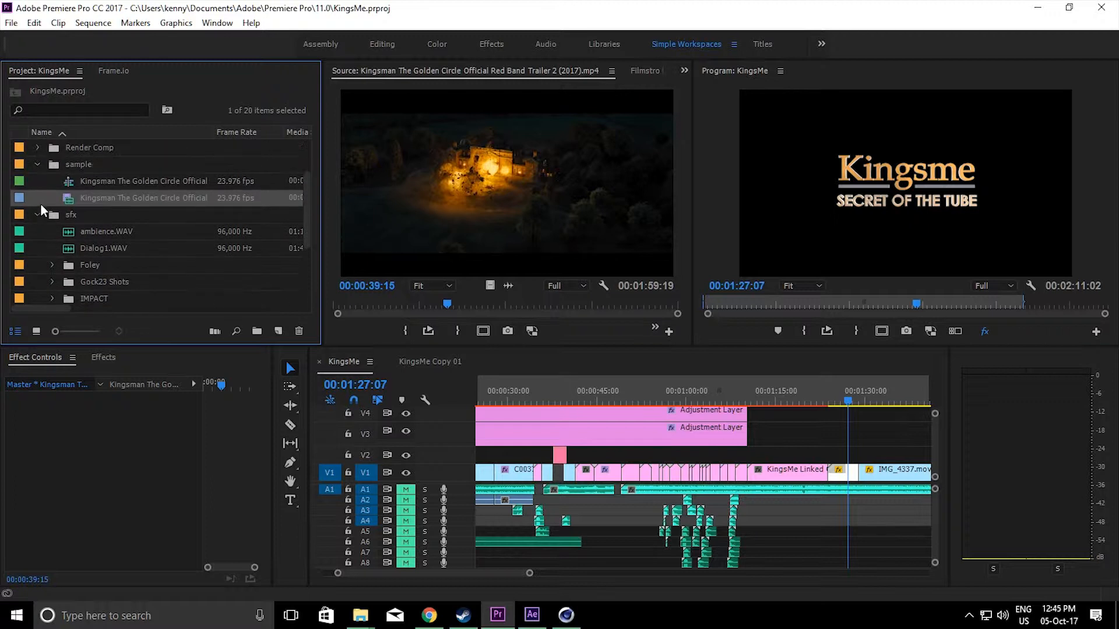
pyautogui.click(37, 163)
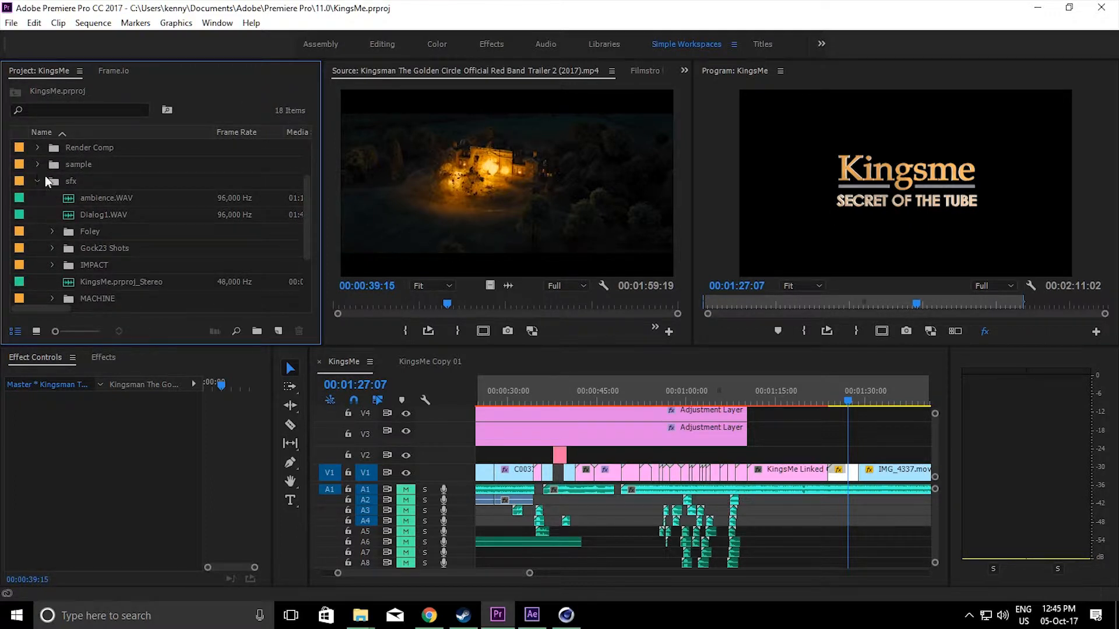
pyautogui.click(53, 182)
pyautogui.click(38, 181)
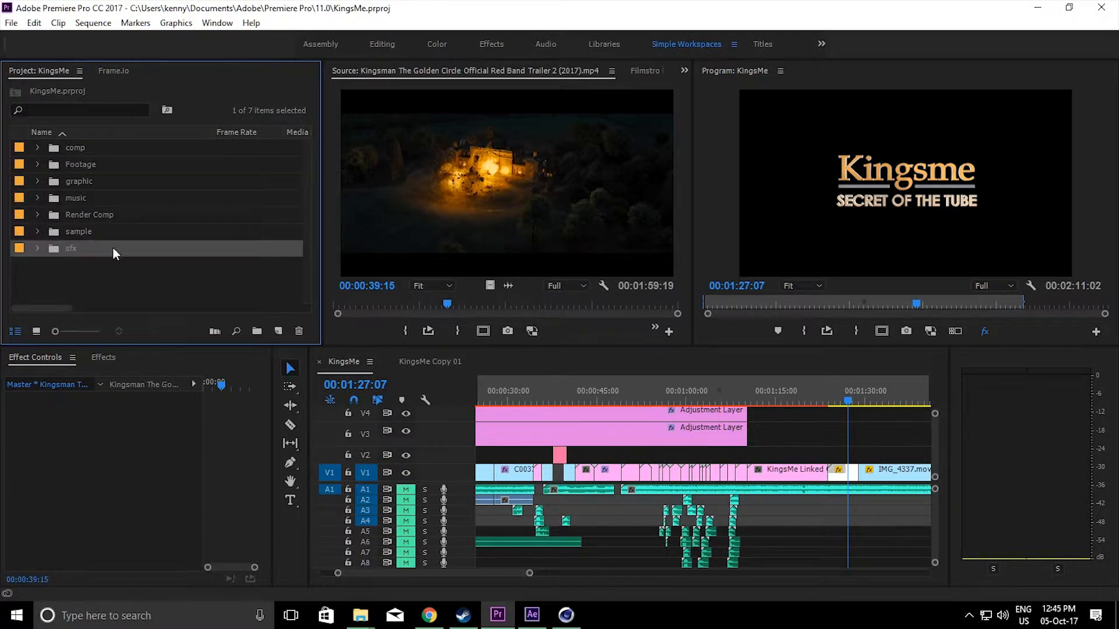
pyautogui.click(69, 282)
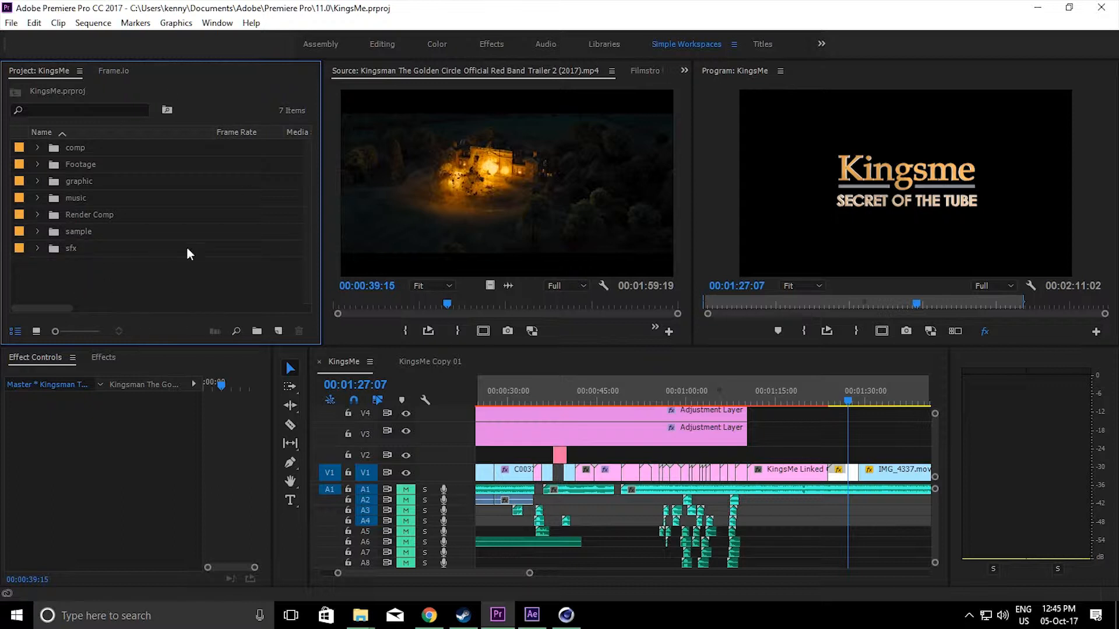
# Review the raw clips in the Footage bin and collapse it
pyautogui.click(41, 169)
pyautogui.click(62, 202)
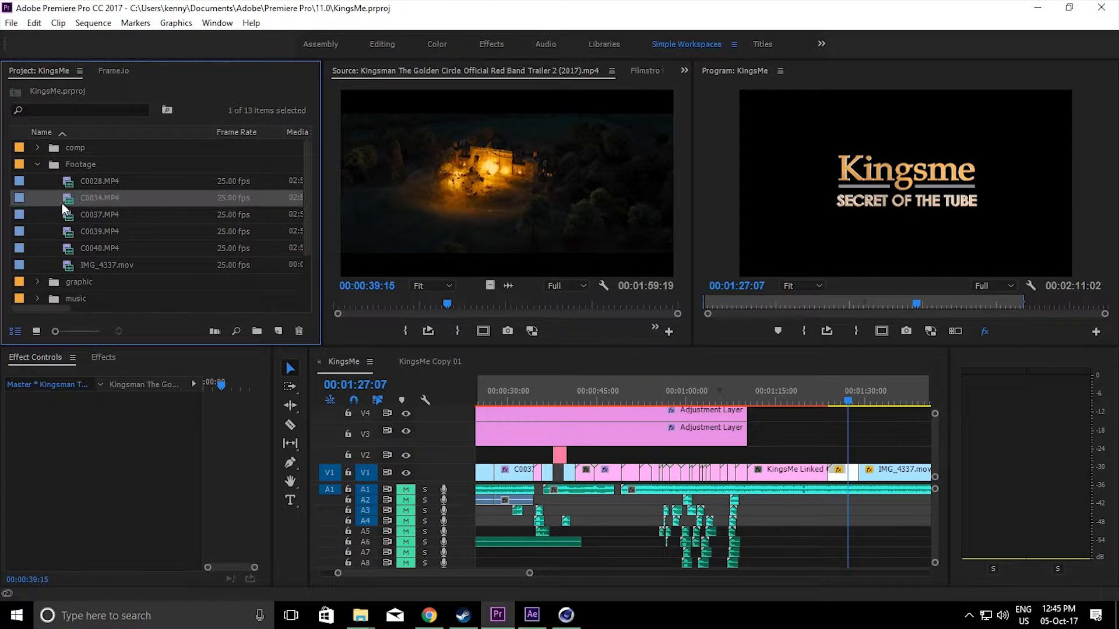
pyautogui.scroll(-1, 69, 215)
pyautogui.scroll(1, 82, 215)
pyautogui.click(75, 215)
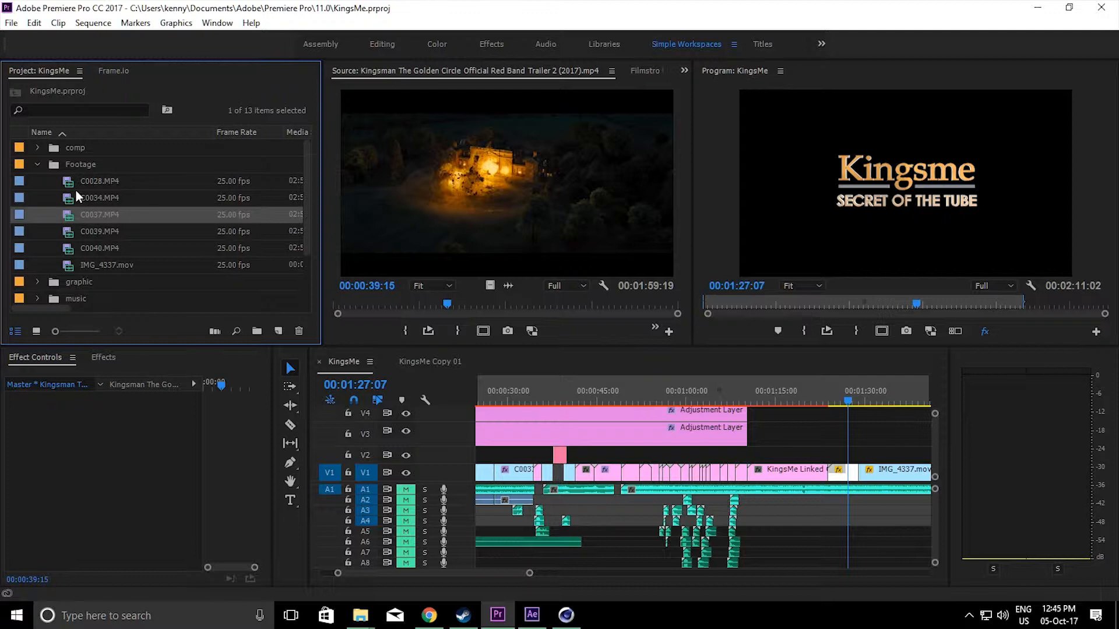
pyautogui.click(46, 177)
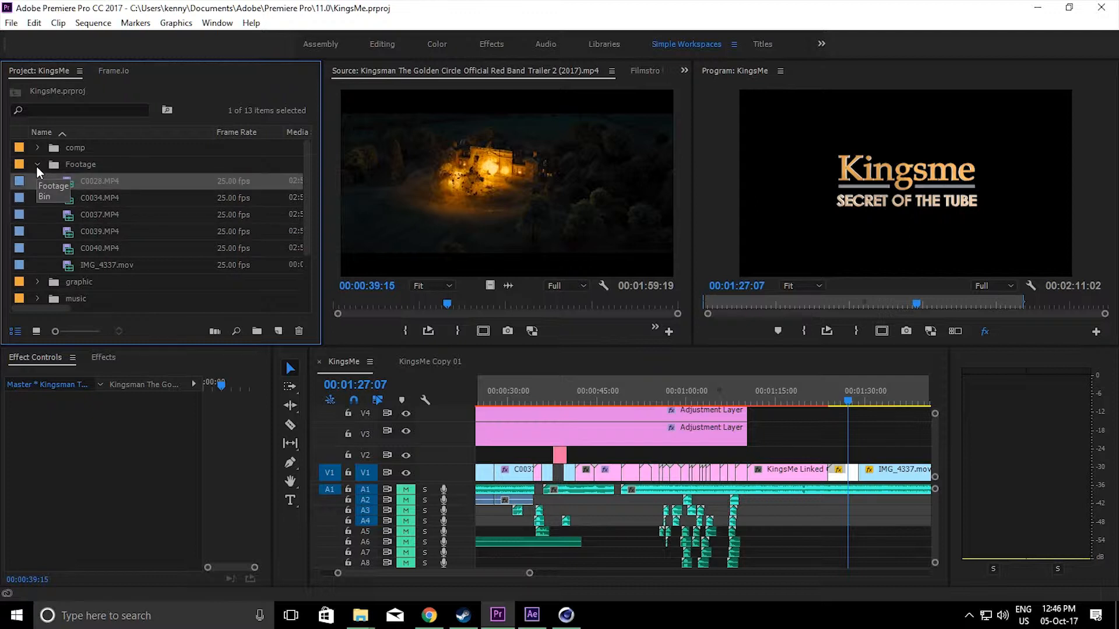
pyautogui.click(37, 165)
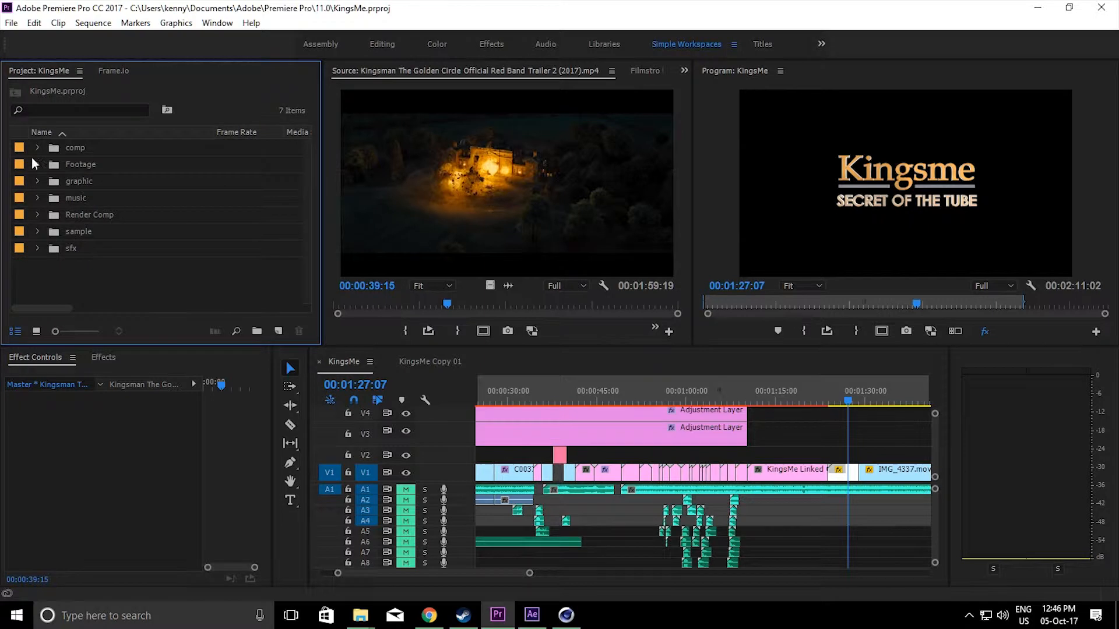
# Examine the linked compositions in the AE sub-bin of the comp bin, and collapse the comp bin
pyautogui.click(36, 148)
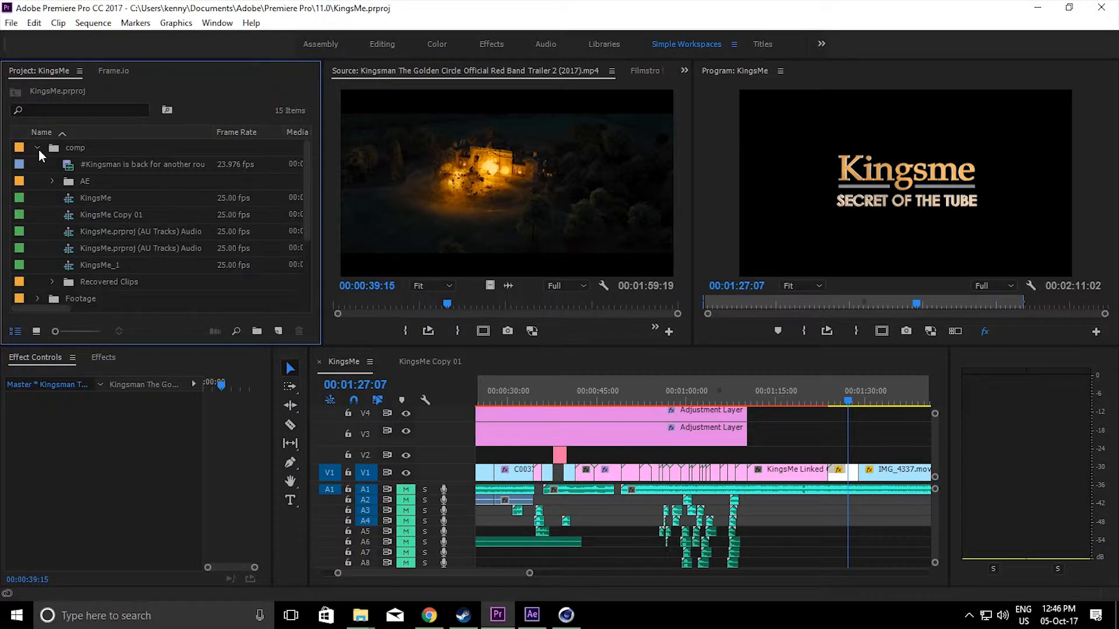
pyautogui.click(51, 182)
pyautogui.scroll(-6, 100, 240)
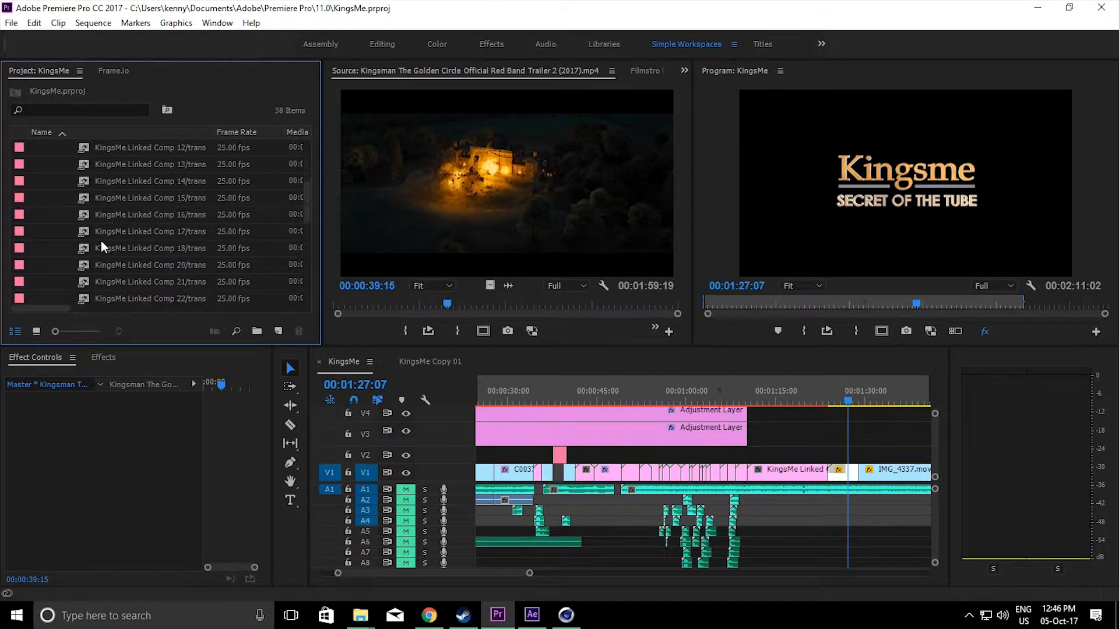
pyautogui.scroll(2, 104, 227)
pyautogui.scroll(4, 103, 228)
pyautogui.click(37, 148)
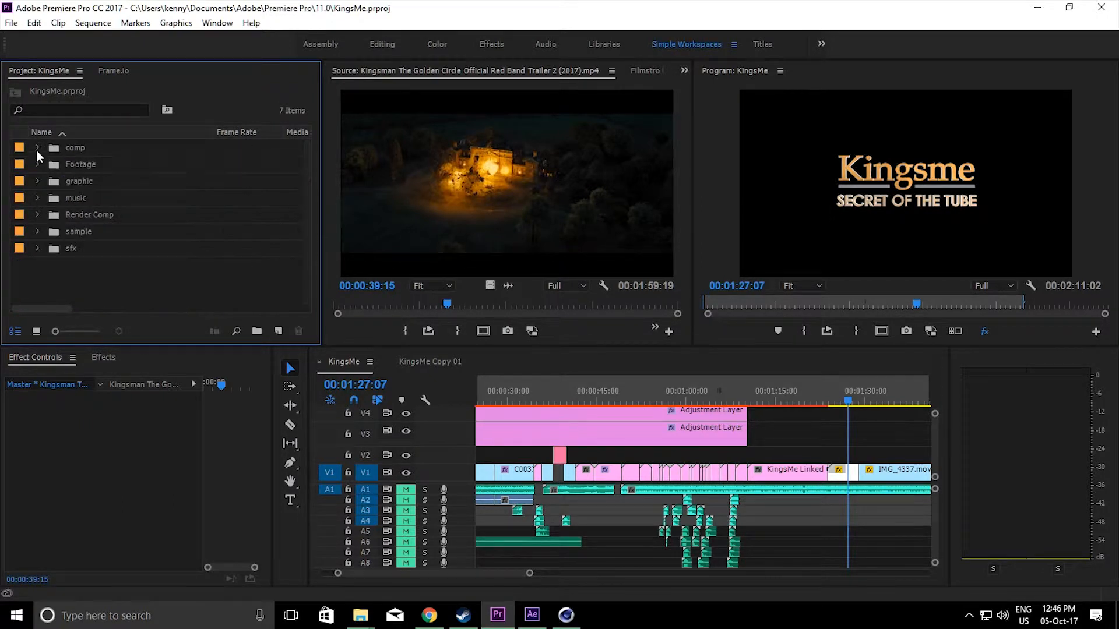
# Show the whole KingsMe sequence in the timeline and scrub through it from the beginning to 00:01:20:09
pyautogui.moveTo(435, 573); pyautogui.dragTo(410, 583)
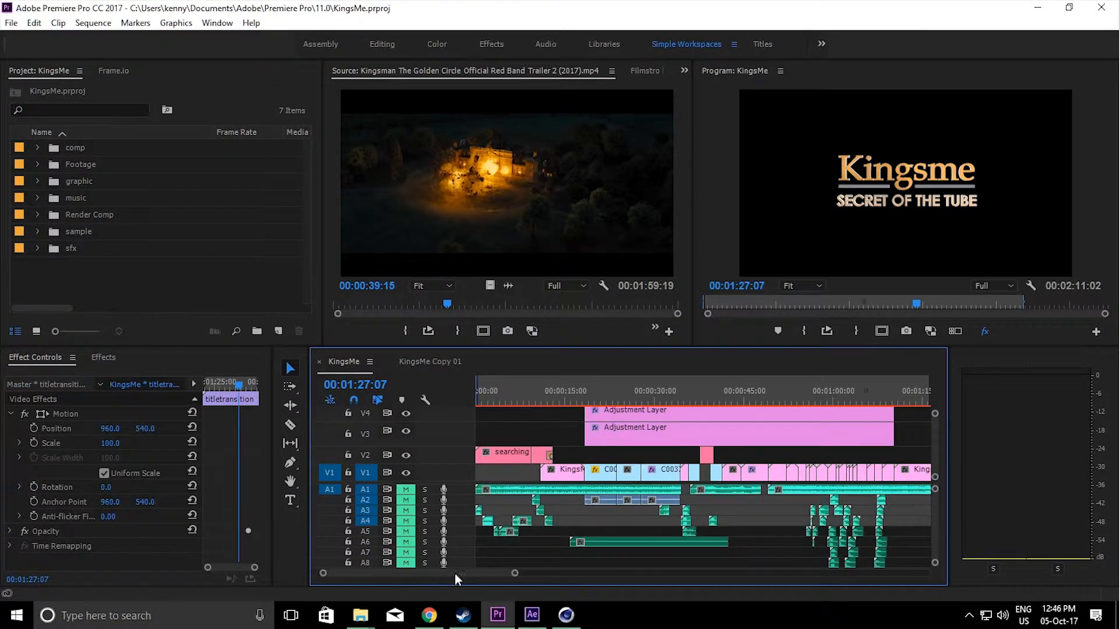
pyautogui.moveTo(514, 573); pyautogui.dragTo(605, 589)
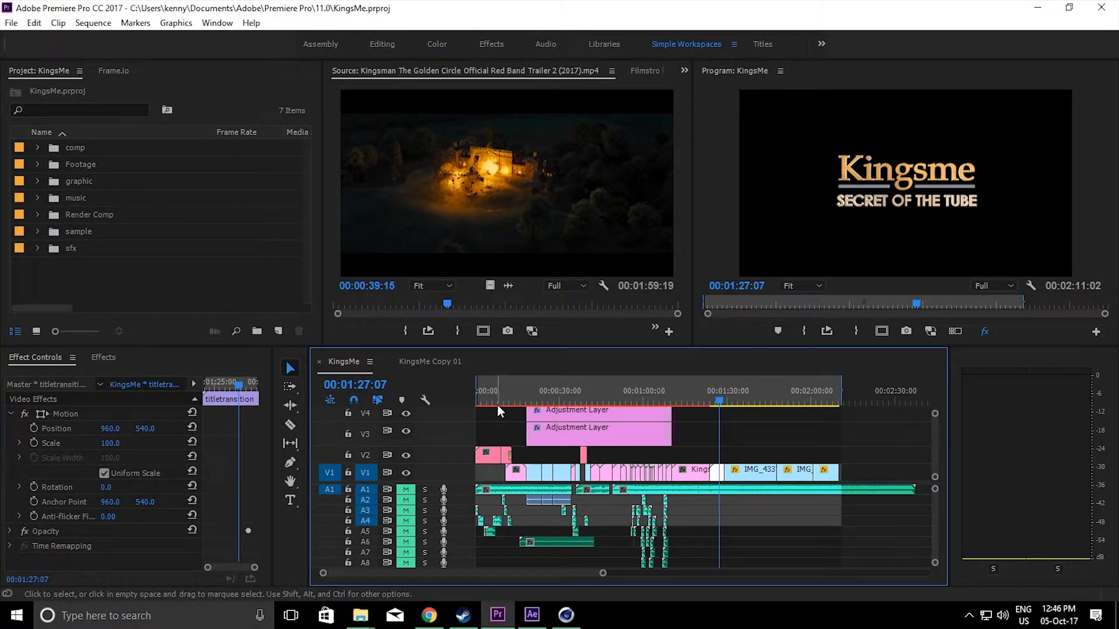
pyautogui.moveTo(488, 395); pyautogui.dragTo(699, 461)
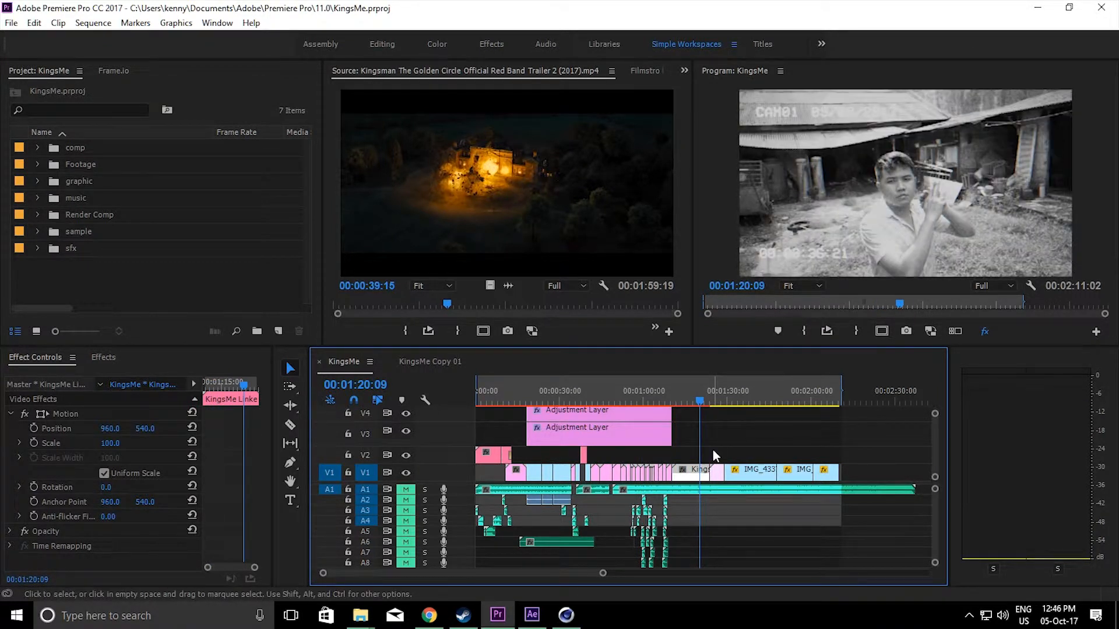
# Find the first-person gun shot in the KingsMe sequence and place the playhead at 00:01:01:24
pyautogui.keyDown('alt'); pyautogui.scroll(8, 654, 443); pyautogui.keyUp('alt')
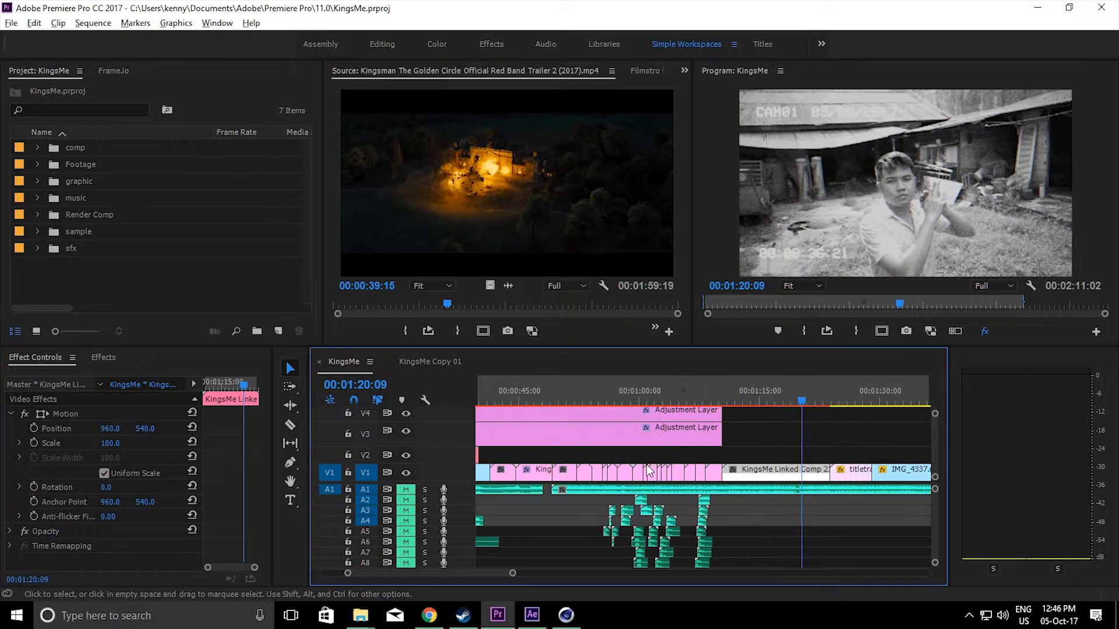
pyautogui.keyDown('alt'); pyautogui.scroll(2, 648, 470); pyautogui.keyUp('alt')
pyautogui.click(673, 384)
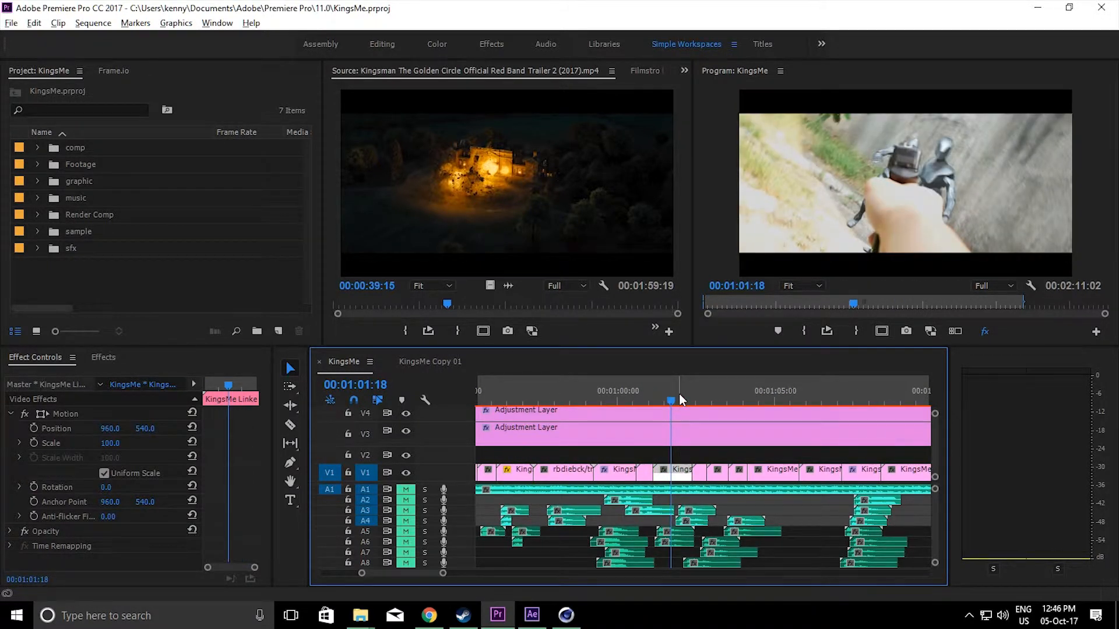
pyautogui.click(677, 394)
pyautogui.moveTo(677, 394)
pyautogui.mouseDown()
pyautogui.moveTo(662, 401)
pyautogui.moveTo(670, 410)
pyautogui.mouseUp()
pyautogui.click(679, 402)
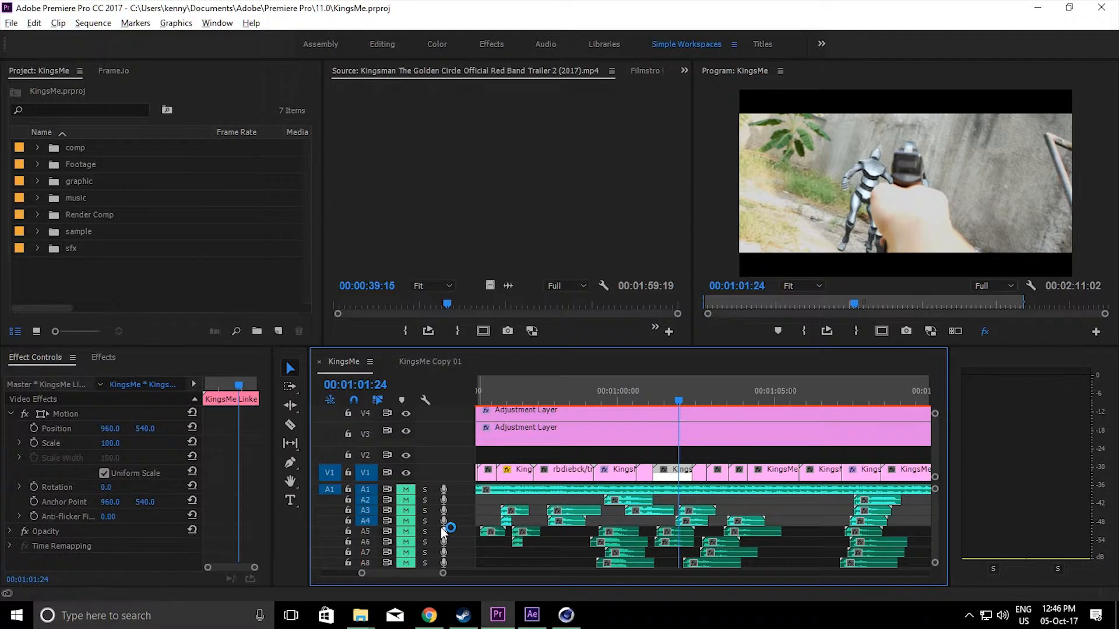
# Scrub the first-person gun shot in the timeline to 00:01:02:00
pyautogui.press('`')
pyautogui.click(96, 521)
pyautogui.press('`')
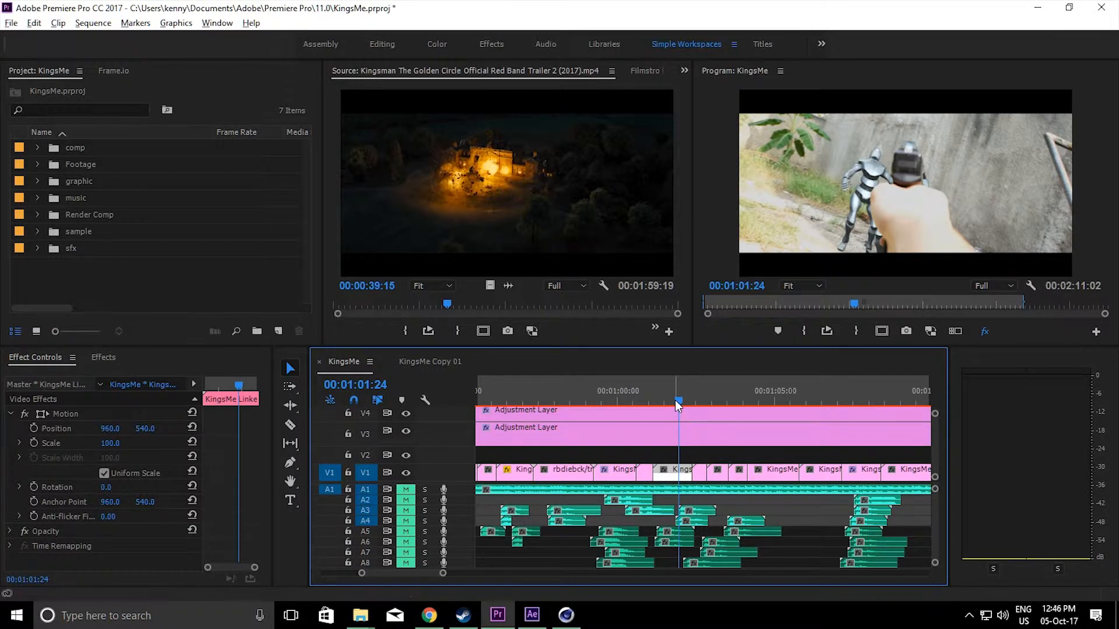
pyautogui.moveTo(675, 401); pyautogui.dragTo(676, 431)
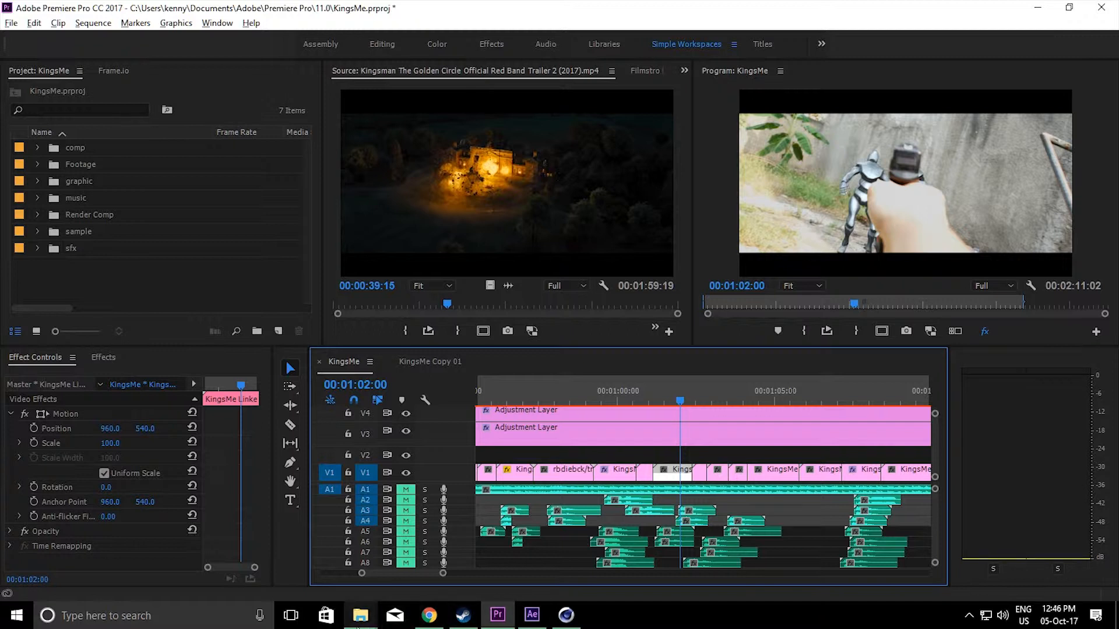
# Switch to File Explorer, look over the shot folders in the KingsMe comp folder, and open the pov shot folder
pyautogui.moveTo(358, 625)
pyautogui.click(310, 558)
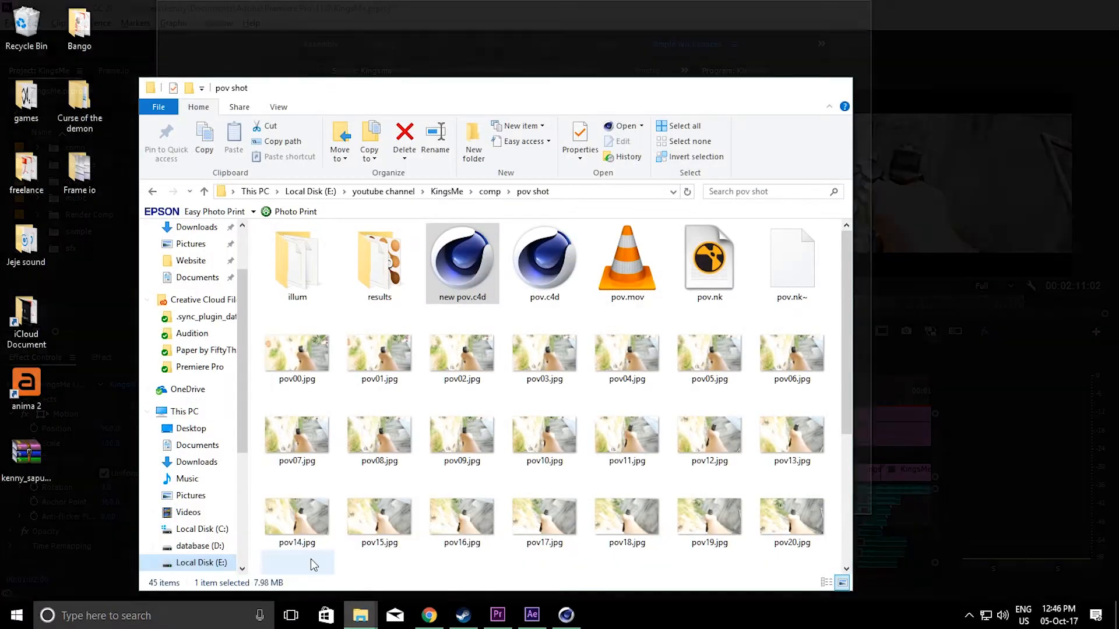
pyautogui.click(489, 192)
pyautogui.click(336, 320)
pyautogui.click(345, 377)
pyautogui.click(322, 324)
pyautogui.click(326, 354)
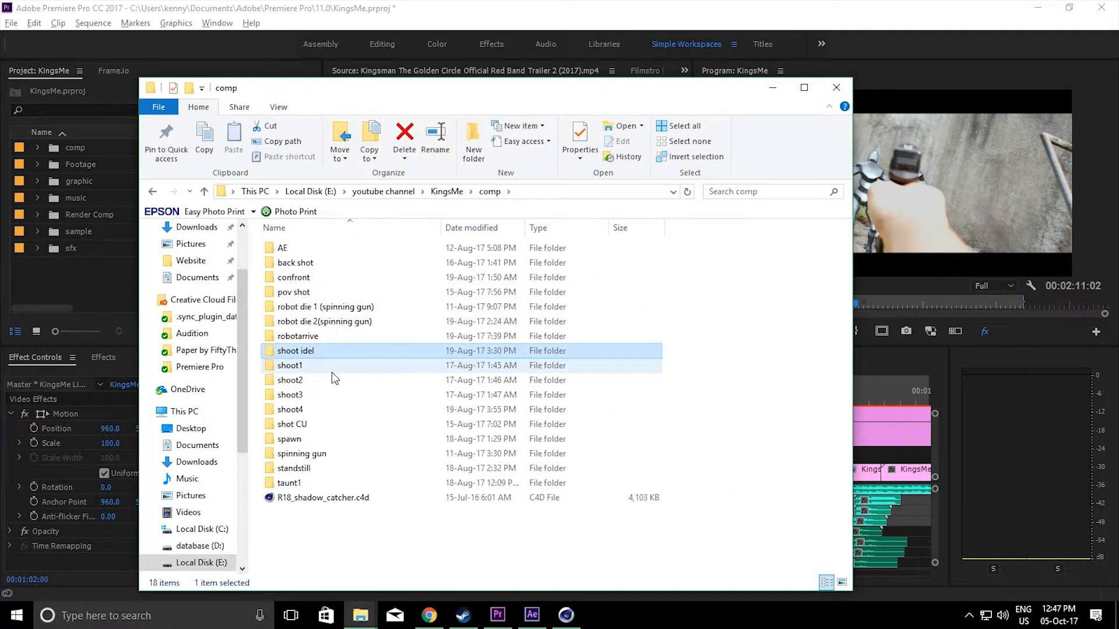
pyautogui.click(330, 367)
pyautogui.press('p')
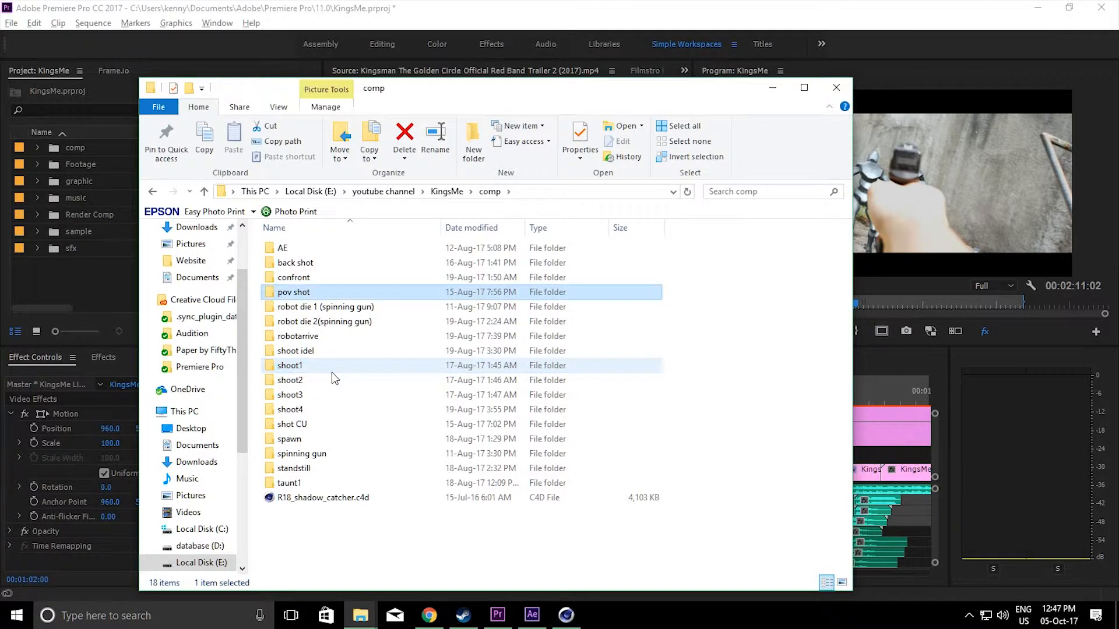
pyautogui.doubleClick(309, 291)
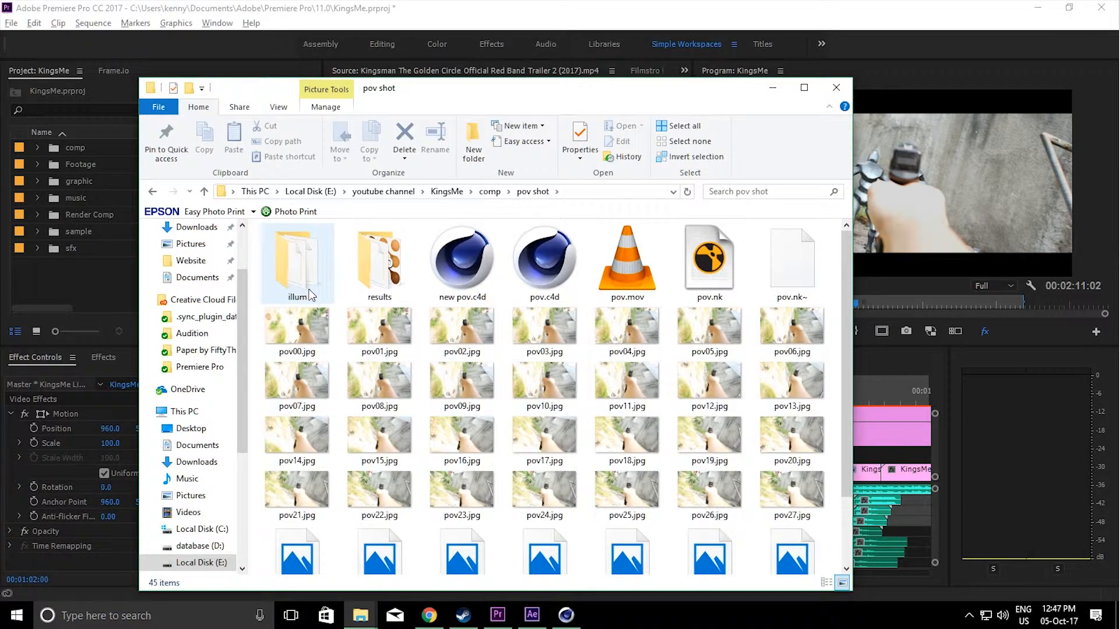
# Open pov.nk from the pov shot folder in Nuke and step through the shot to frame 12
pyautogui.click(725, 284)
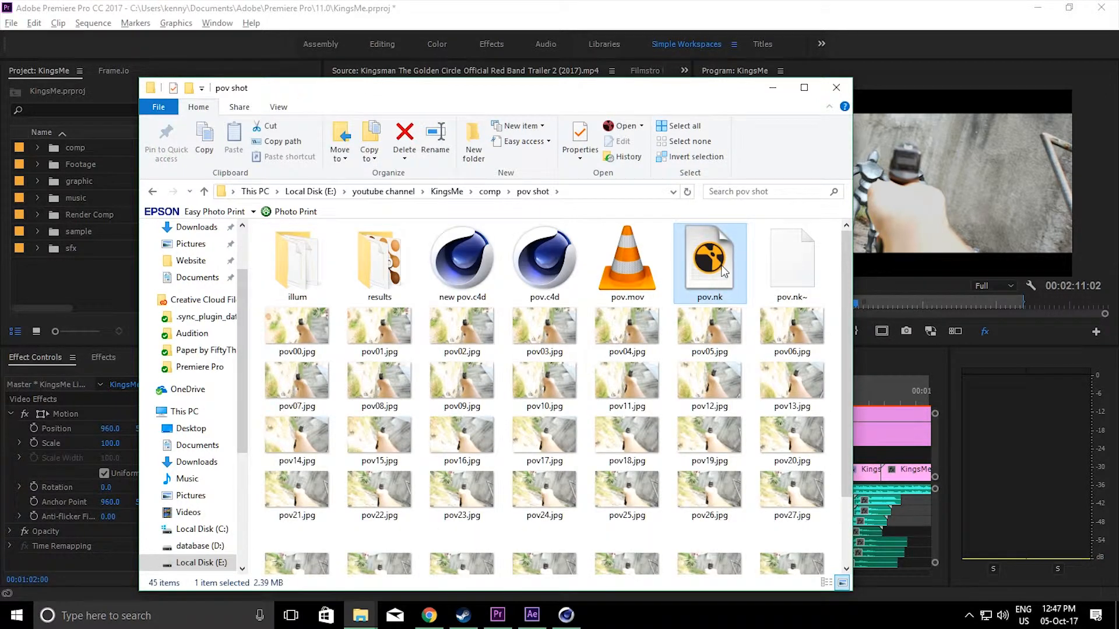
pyautogui.doubleClick(725, 271)
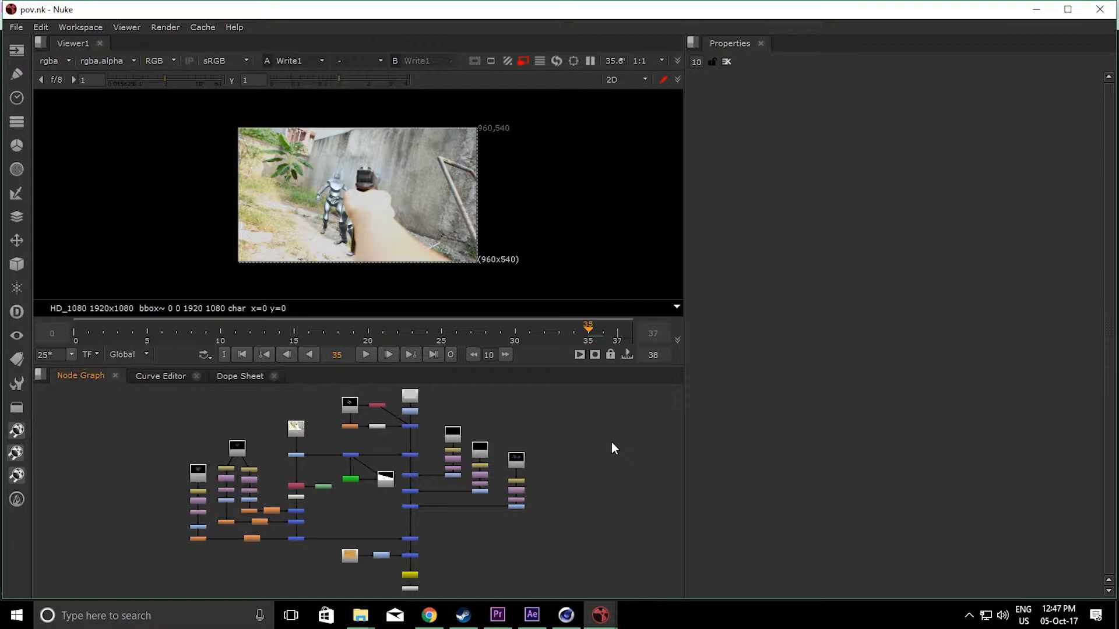
pyautogui.moveTo(72, 333); pyautogui.dragTo(139, 345)
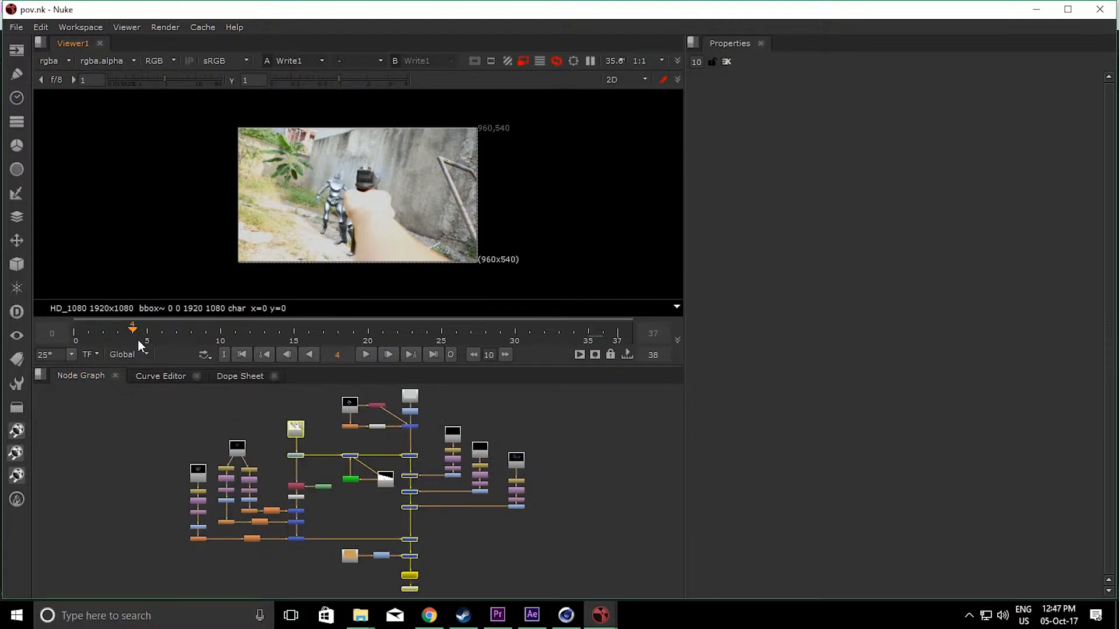
pyautogui.click(221, 333)
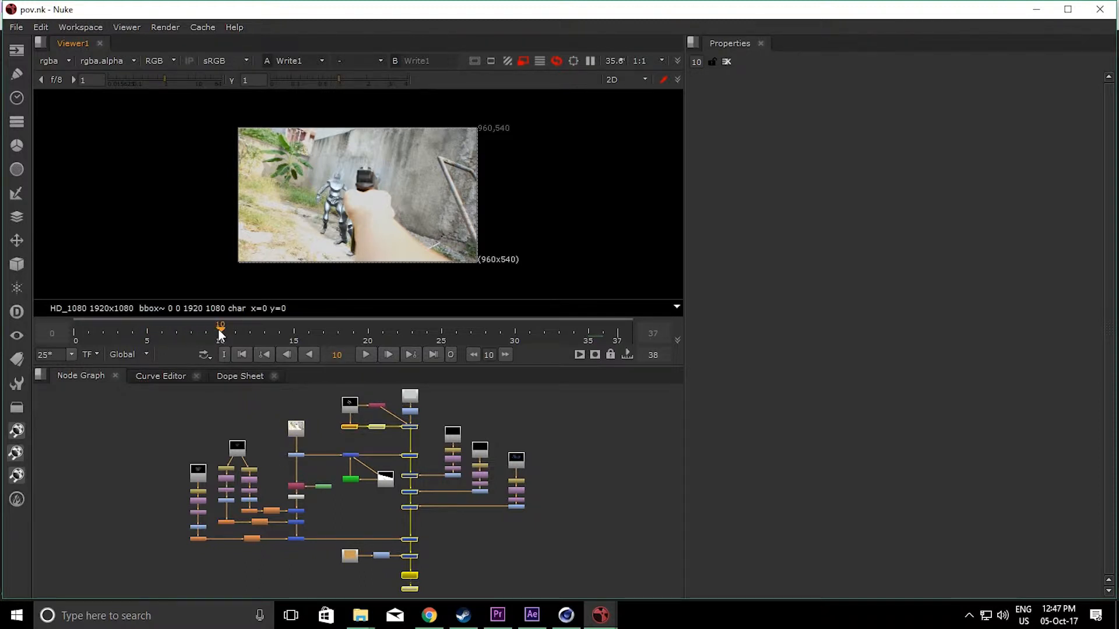
pyautogui.click(252, 334)
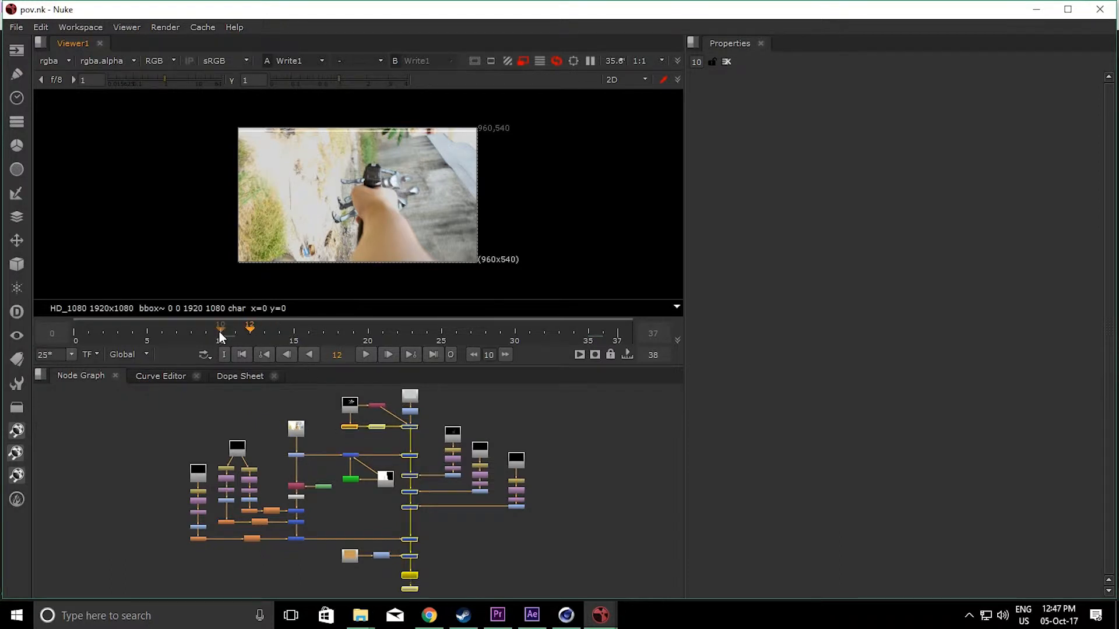
# Inspect the muzzle flash Read nodes and the pov jpg background plate node in the node graph
pyautogui.scroll(6, 219, 481)
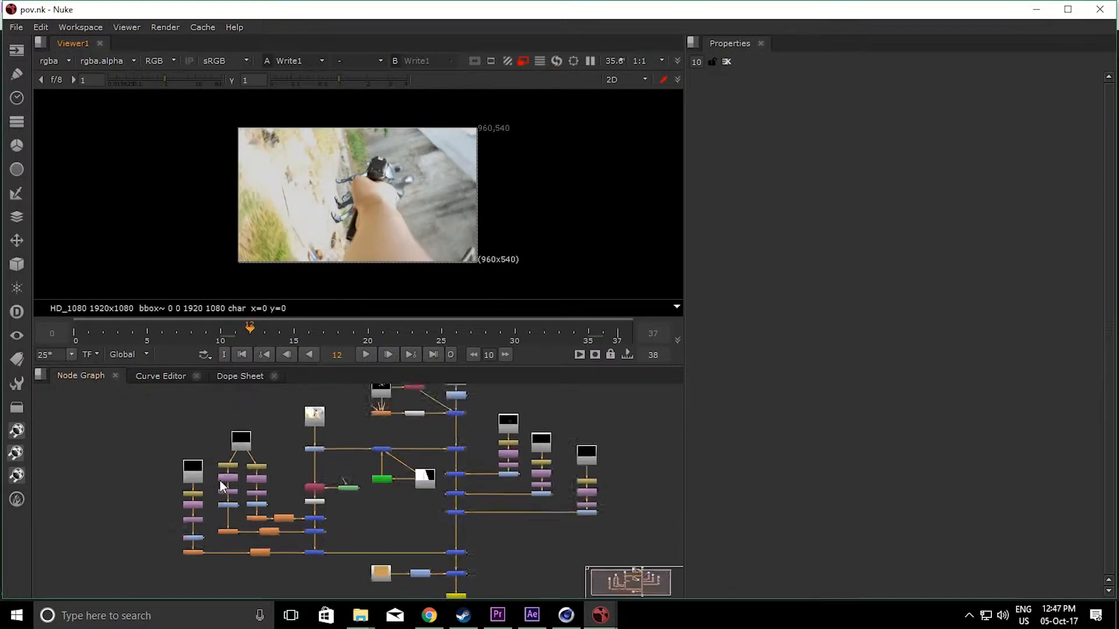
pyautogui.click(156, 469)
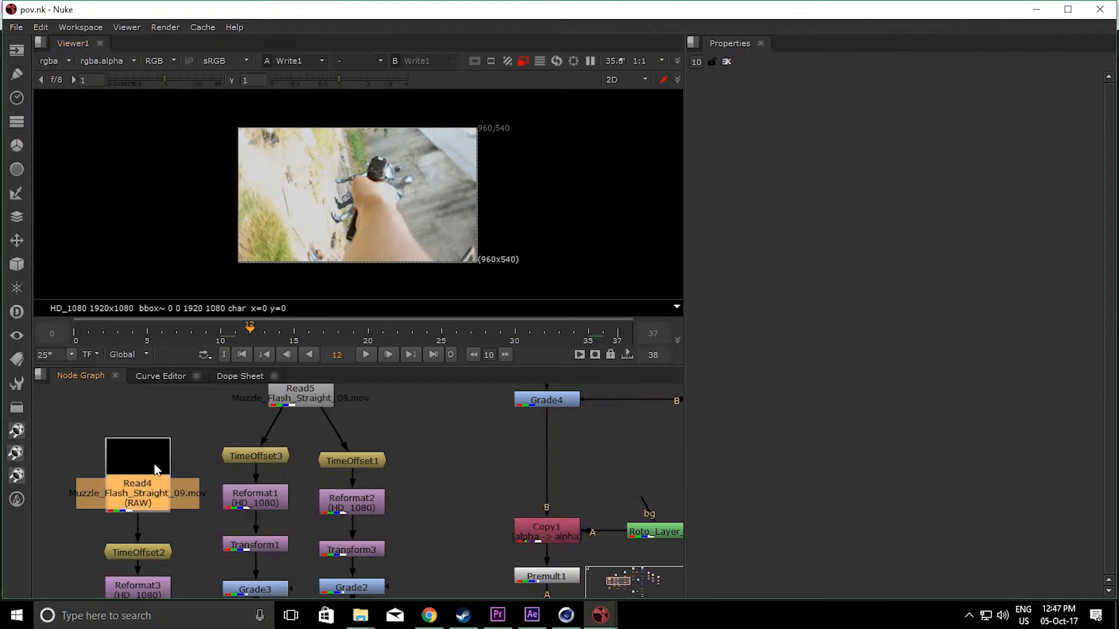
pyautogui.scroll(-3, 157, 469)
pyautogui.click(258, 411)
pyautogui.scroll(3, 259, 412)
pyautogui.moveTo(335, 435); pyautogui.dragTo(177, 550, button='middle')
pyautogui.scroll(-3, 290, 485)
pyautogui.click(321, 452)
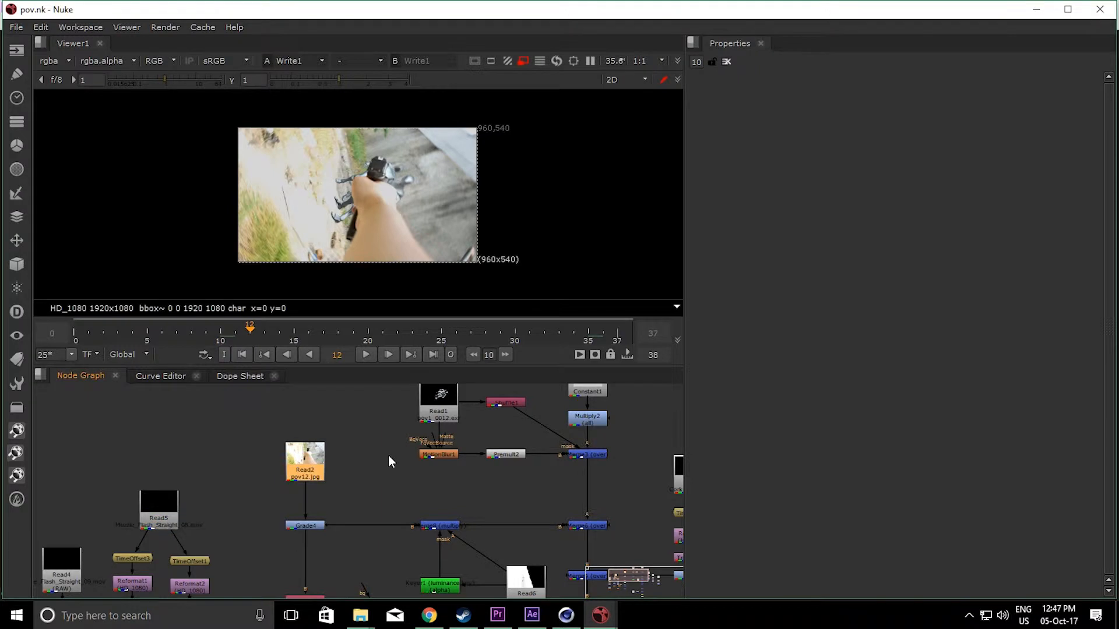
# Locate the Read1 robot render node and disable and re-enable it to compare the composite with and without it
pyautogui.scroll(1, 379, 458)
pyautogui.scroll(1, 270, 472)
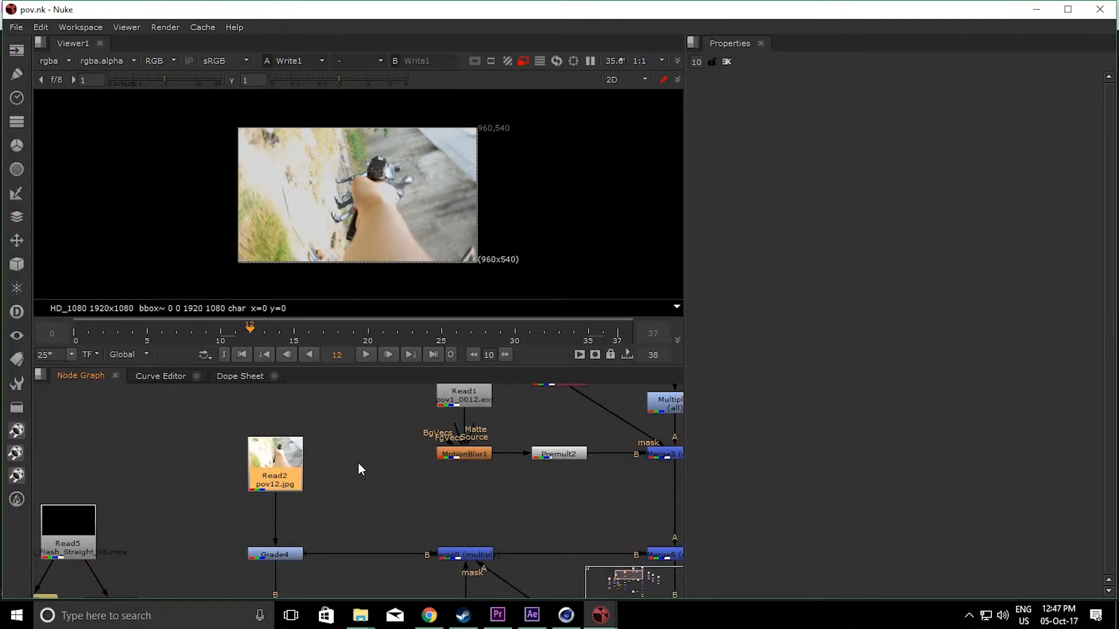
pyautogui.scroll(1, 358, 463)
pyautogui.moveTo(357, 463); pyautogui.dragTo(215, 519, button='middle')
pyautogui.scroll(-2, 302, 466)
pyautogui.click(339, 437)
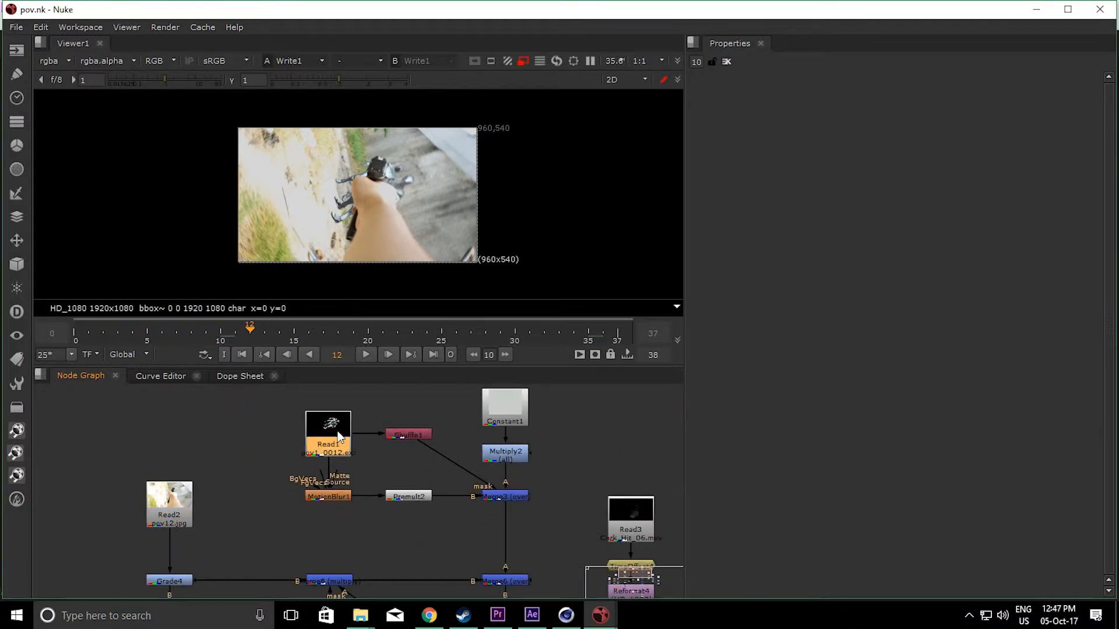
pyautogui.press('d')
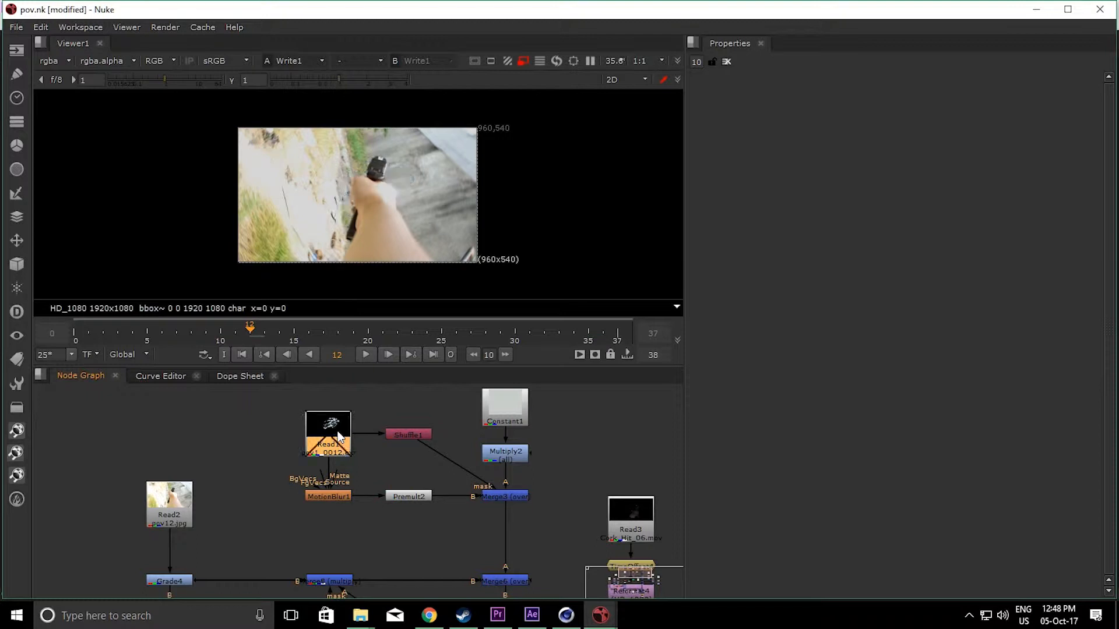
pyautogui.press('d')
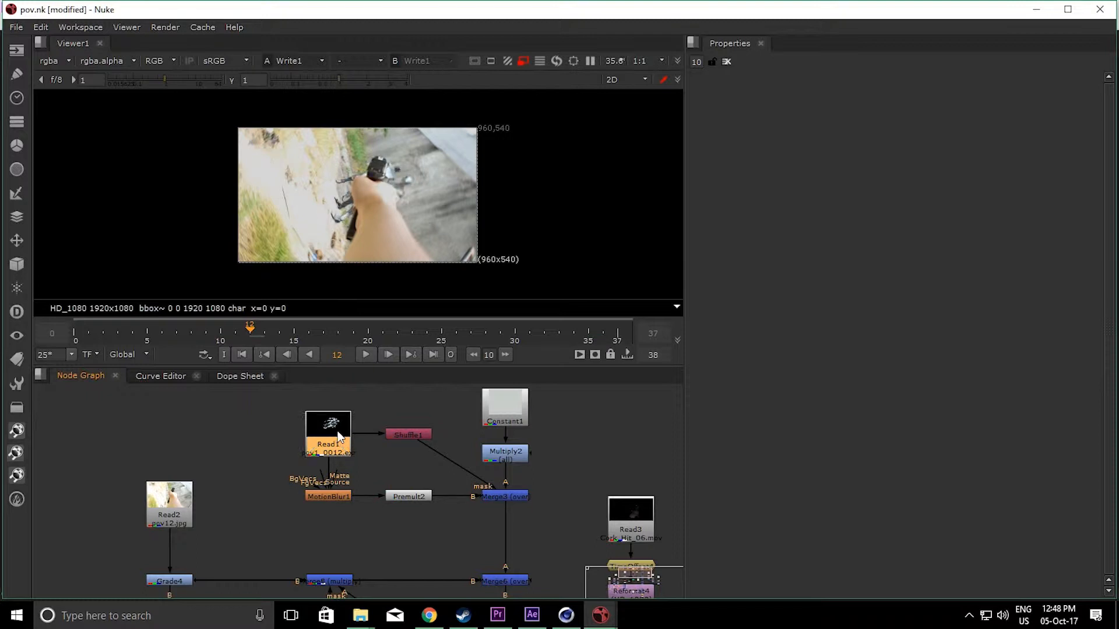
# Inspect the Cork_Hit Read nodes that feed the bullet hits into the composite
pyautogui.scroll(-3, 506, 474)
pyautogui.moveTo(516, 499); pyautogui.dragTo(262, 384, button='middle')
pyautogui.scroll(1, 272, 420)
pyautogui.moveTo(285, 425); pyautogui.dragTo(344, 552, button='middle')
pyautogui.scroll(3, 345, 474)
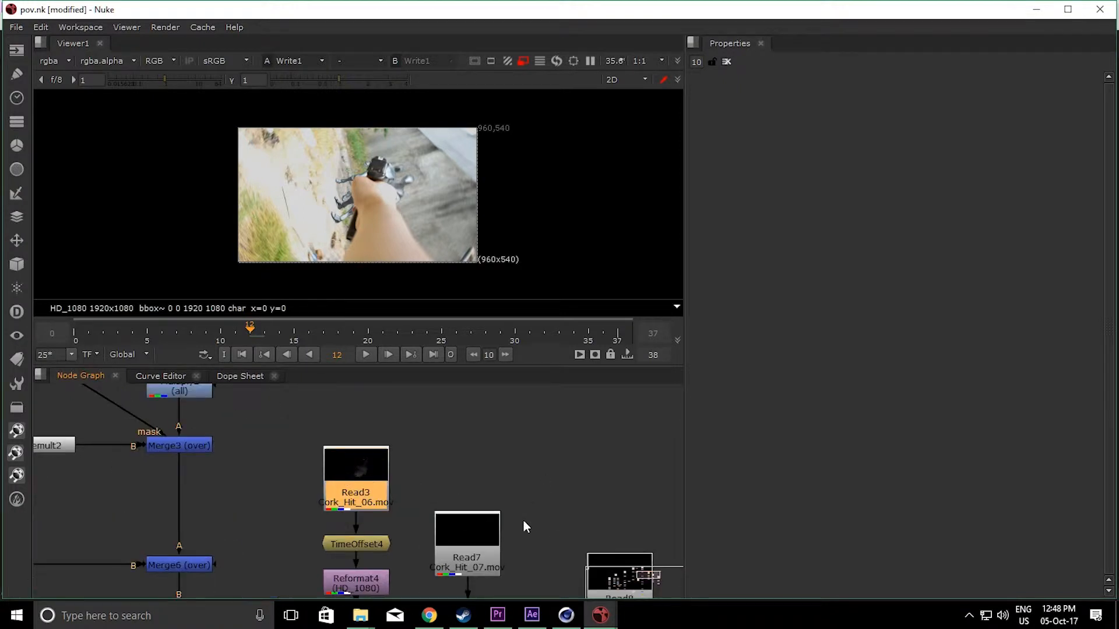
pyautogui.moveTo(347, 474); pyautogui.dragTo(310, 450, button='middle')
pyautogui.click(271, 459)
pyautogui.click(439, 501)
# Inspect the Read6 shadow pass node, and follow the node tree down to the Write1 output
pyautogui.moveTo(65, 524); pyautogui.dragTo(473, 483, button='middle')
pyautogui.scroll(-1, 278, 517)
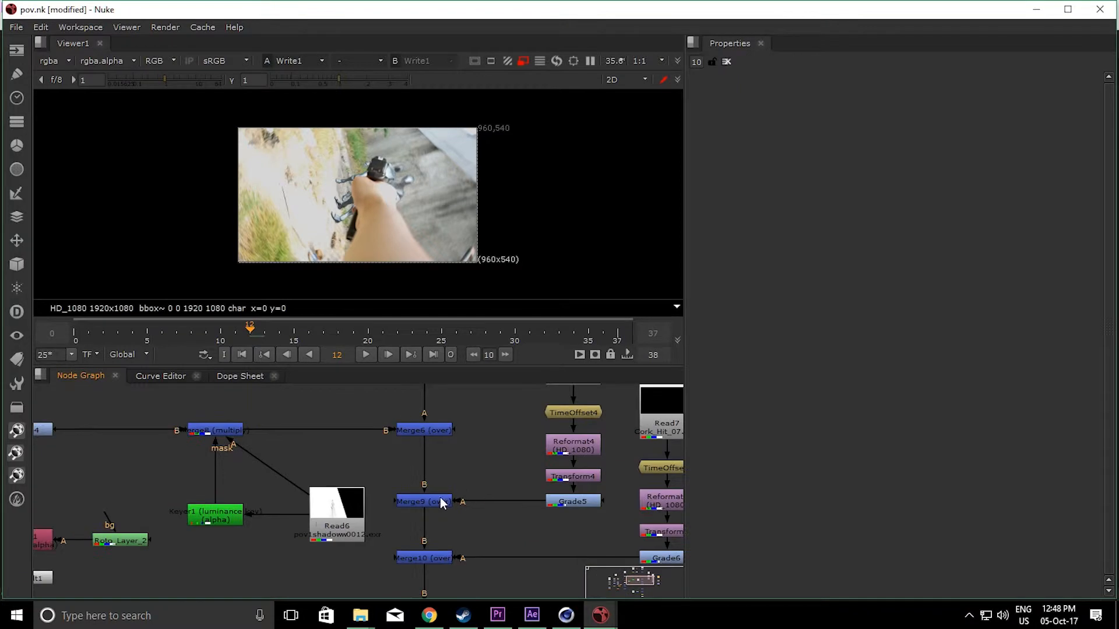
pyautogui.click(331, 503)
pyautogui.moveTo(361, 582); pyautogui.dragTo(271, 394, button='middle')
pyautogui.scroll(-2, 320, 468)
pyautogui.moveTo(314, 460); pyautogui.dragTo(304, 341, button='middle')
pyautogui.scroll(3, 341, 508)
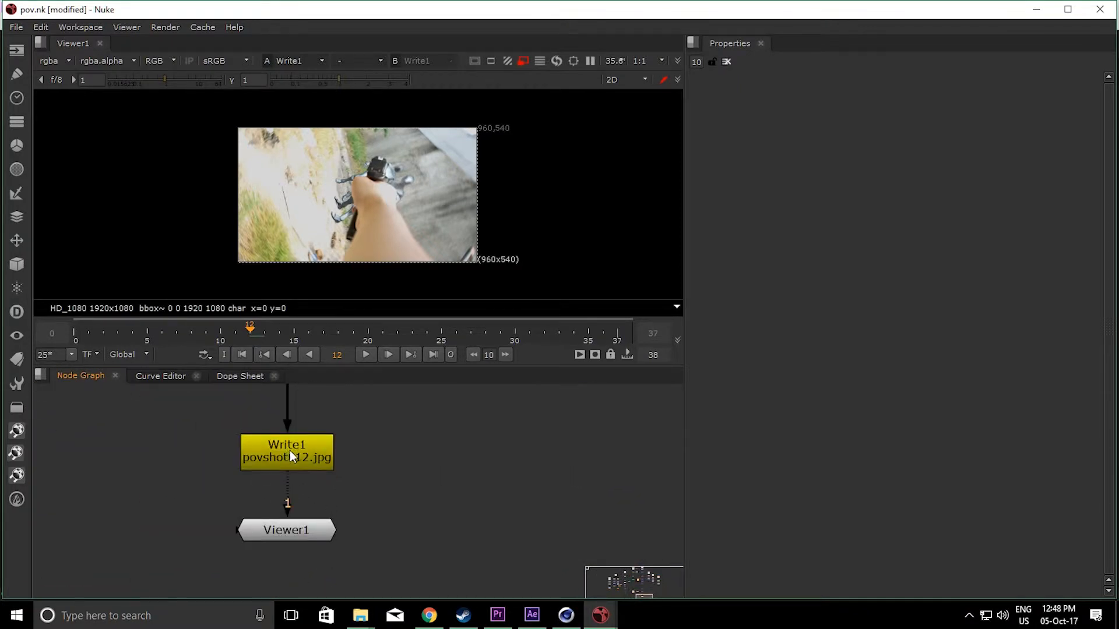
# Return to the Read1 node with the pov1 EXR robot render and view it close up
pyautogui.scroll(-3, 289, 450)
pyautogui.moveTo(289, 450)
pyautogui.mouseDown(button='middle')
pyautogui.moveTo(296, 596)
pyautogui.moveTo(245, 574)
pyautogui.mouseUp(button='middle')
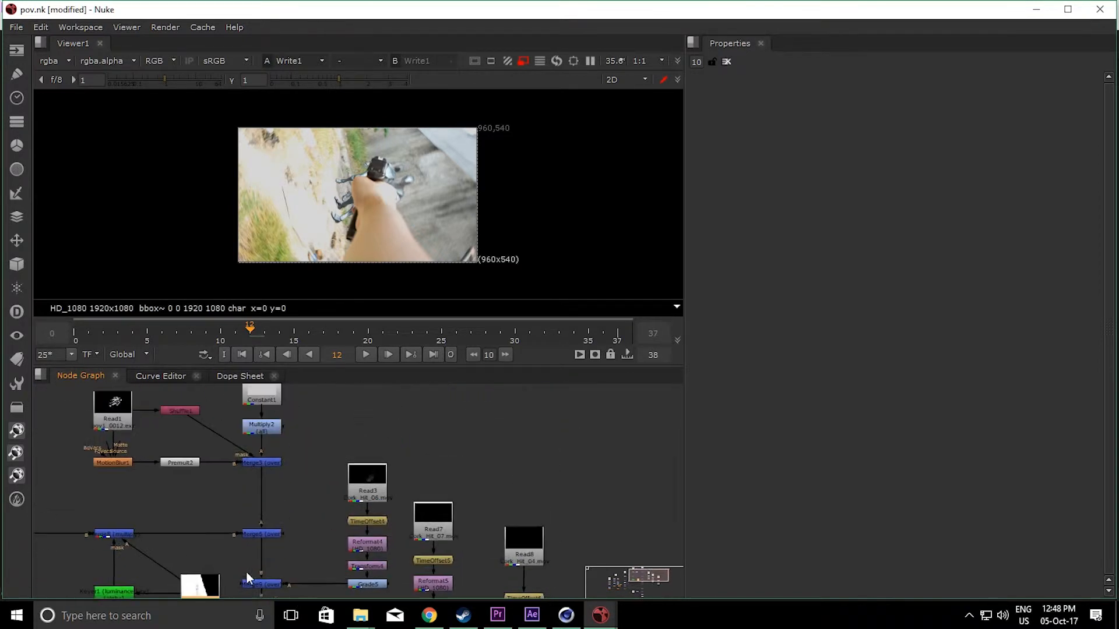
pyautogui.moveTo(257, 482); pyautogui.dragTo(326, 569, button='middle')
pyautogui.click(195, 489)
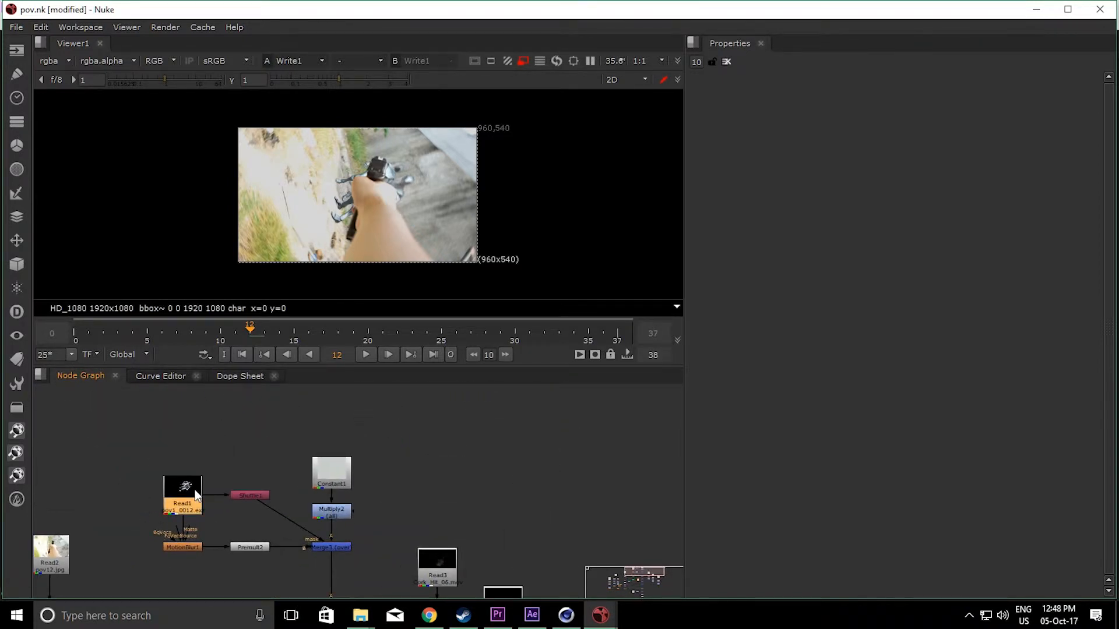
pyautogui.scroll(2, 282, 489)
pyautogui.scroll(1, 281, 488)
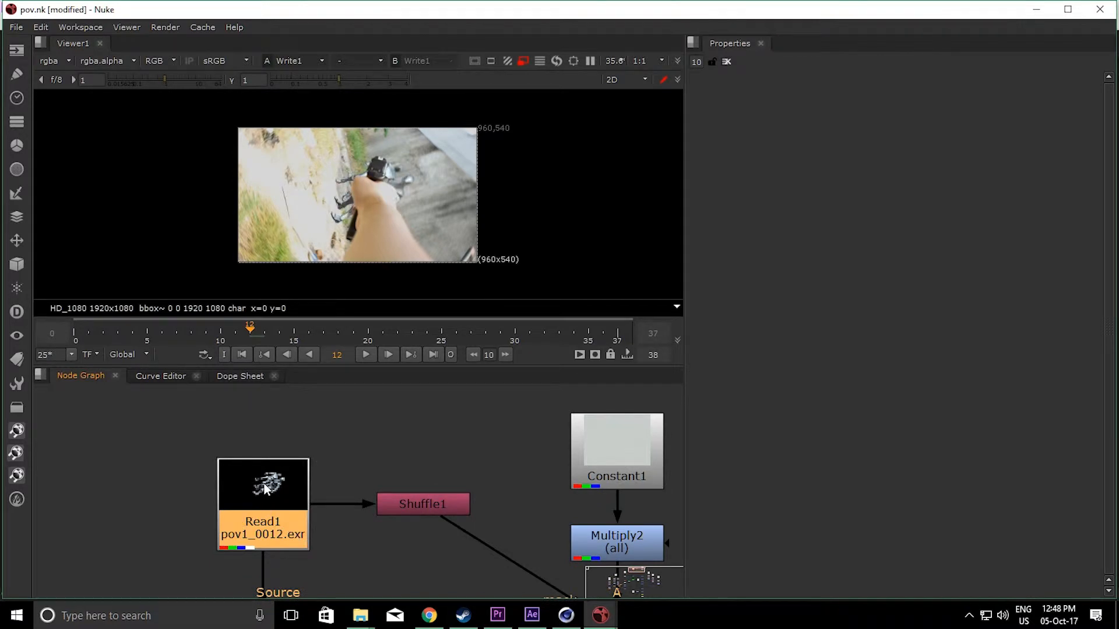
# Switch to After Effects, close the title composition, and view KingsMe Linked Comp 03 and KingsMe Linked Comp 18
pyautogui.click(532, 617)
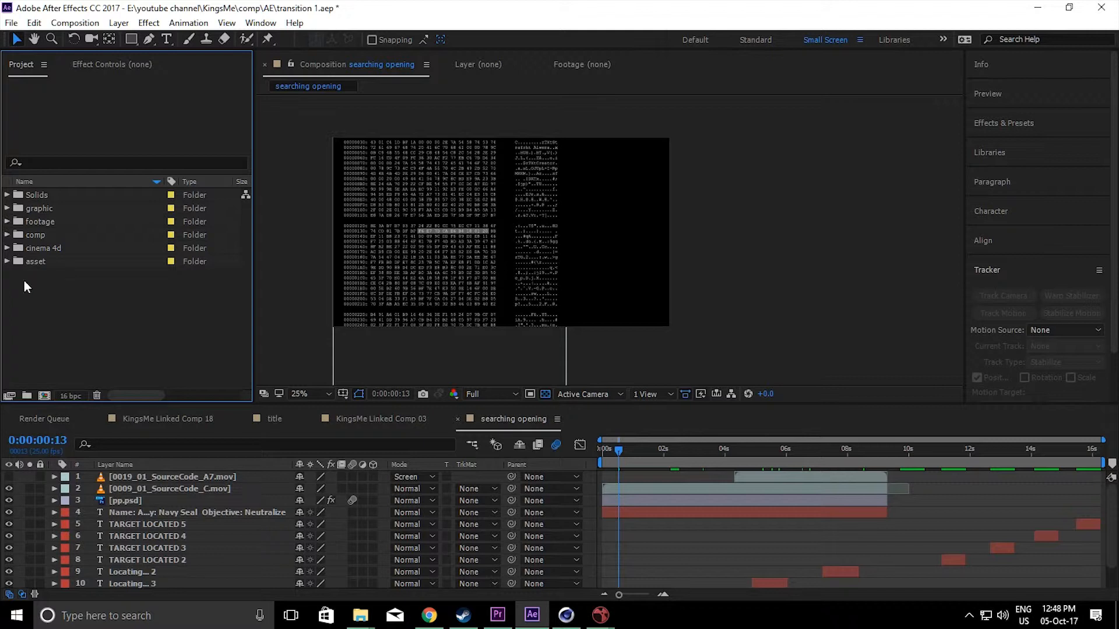
pyautogui.click(247, 420)
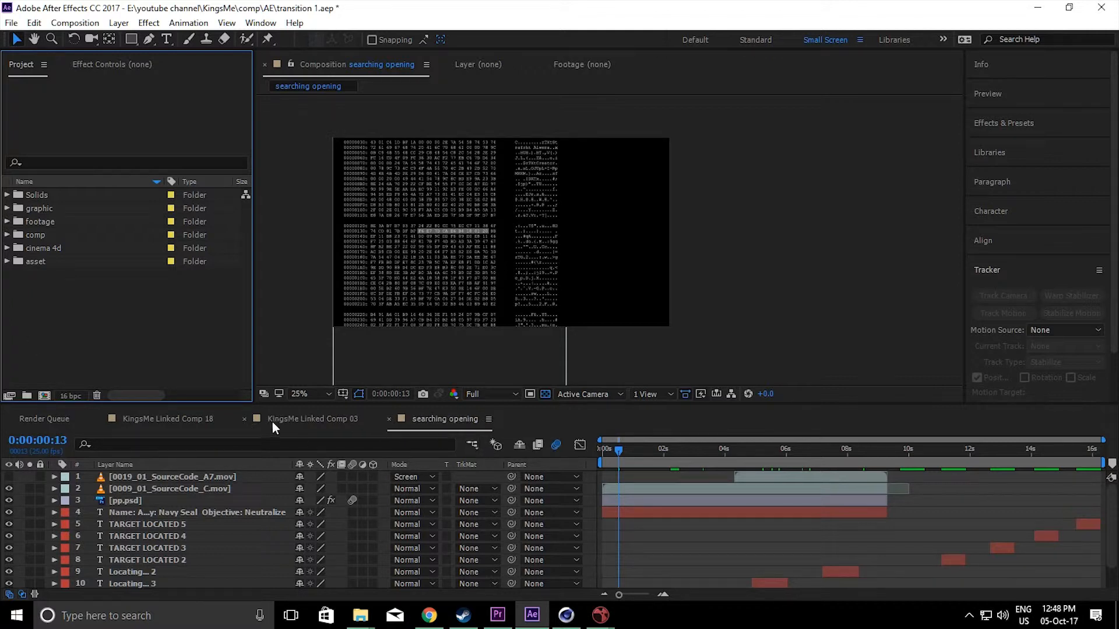
pyautogui.click(279, 421)
pyautogui.moveTo(640, 462)
pyautogui.mouseDown()
pyautogui.moveTo(677, 459)
pyautogui.moveTo(620, 460)
pyautogui.mouseUp()
pyautogui.click(176, 419)
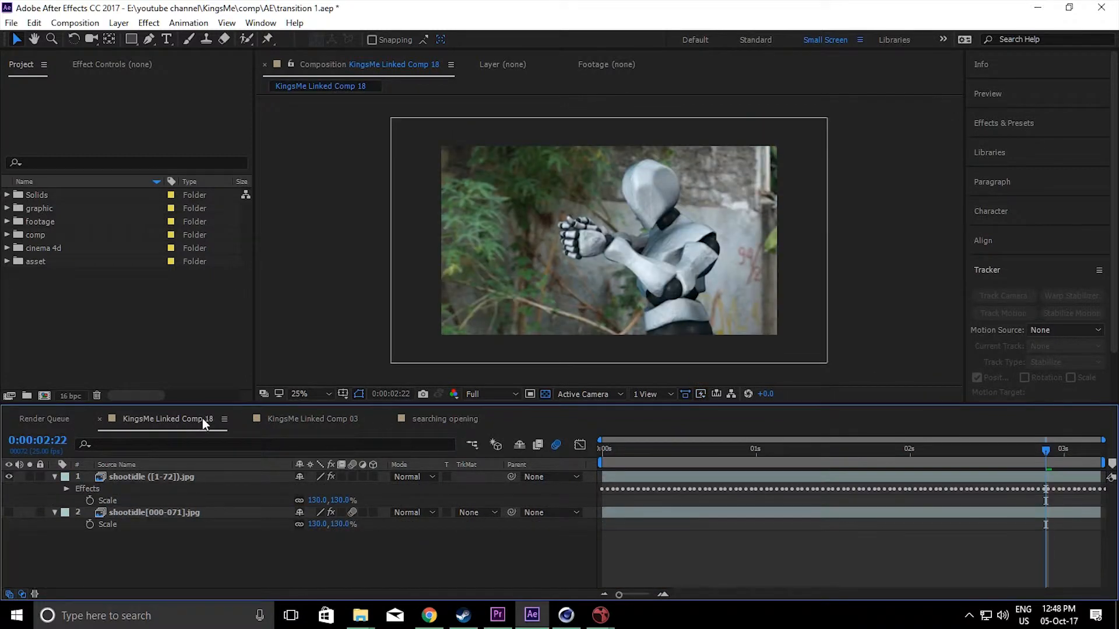
# Switch to Premiere Pro and open the original After Effects composition of the first-person gun clip at 00:01:02:00
pyautogui.hotkey('alt', 'Tab')
pyautogui.keyDown('alt'); pyautogui.click(903, 264); pyautogui.keyUp('alt')
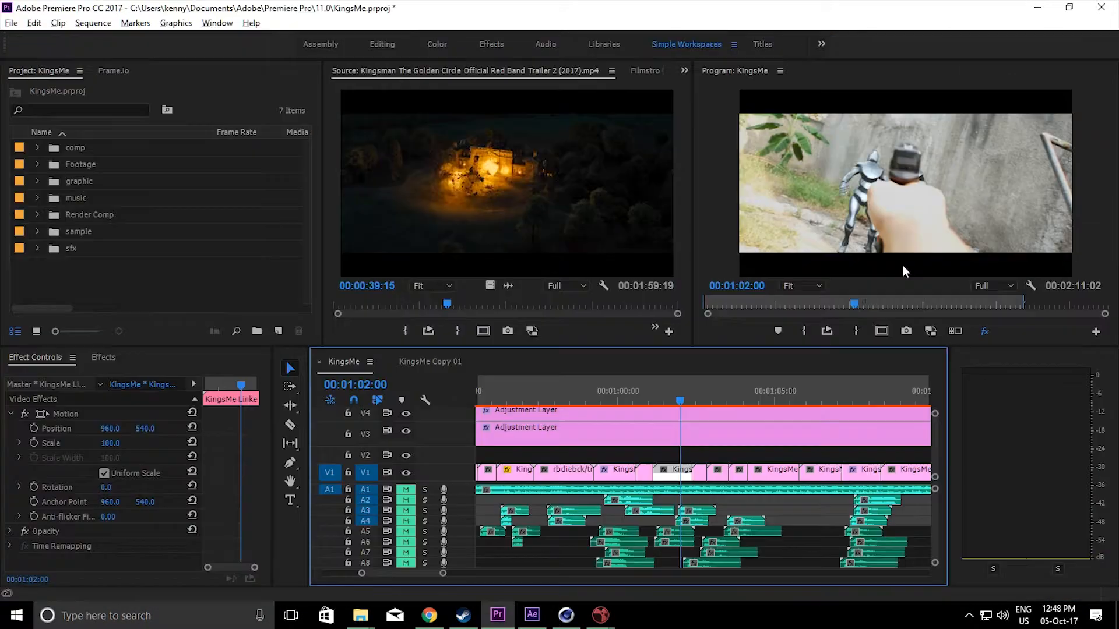
pyautogui.rightClick(670, 469)
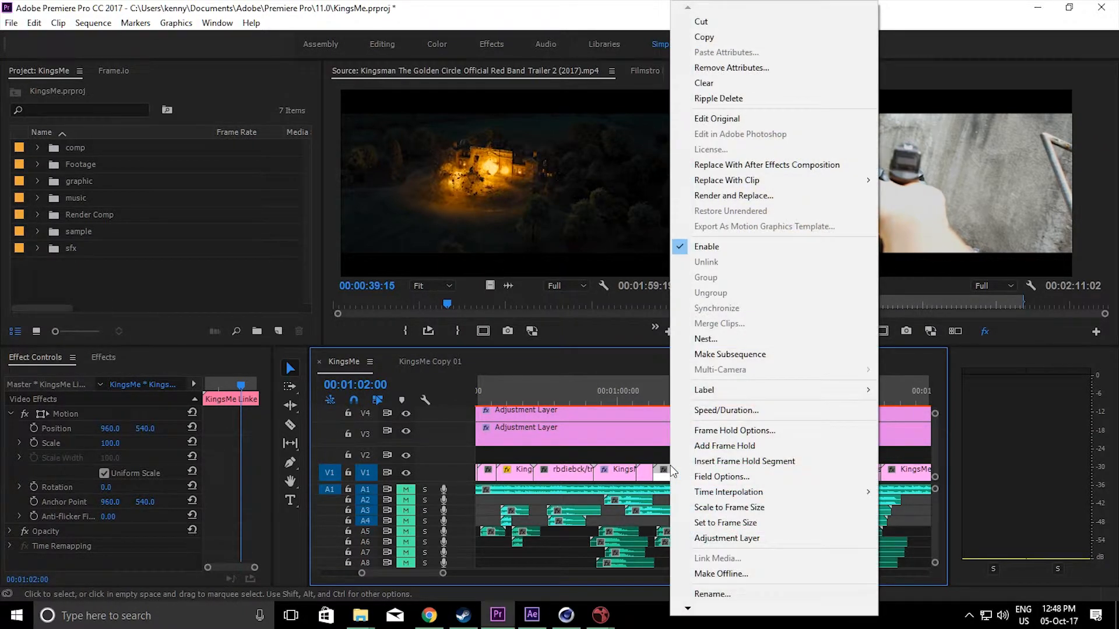
pyautogui.click(802, 121)
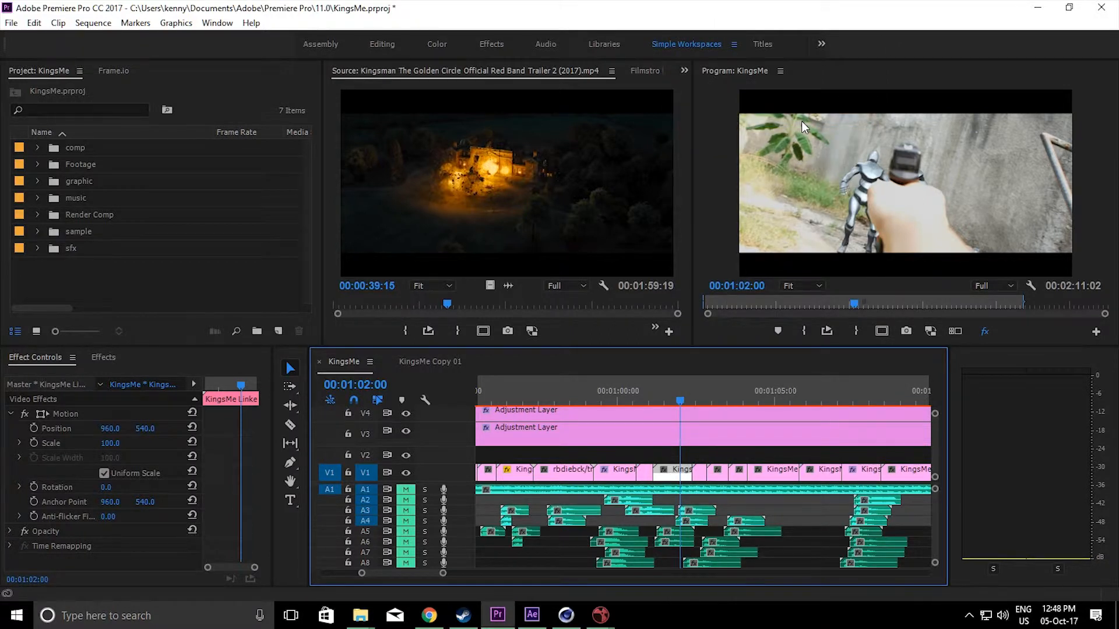
pyautogui.click(532, 614)
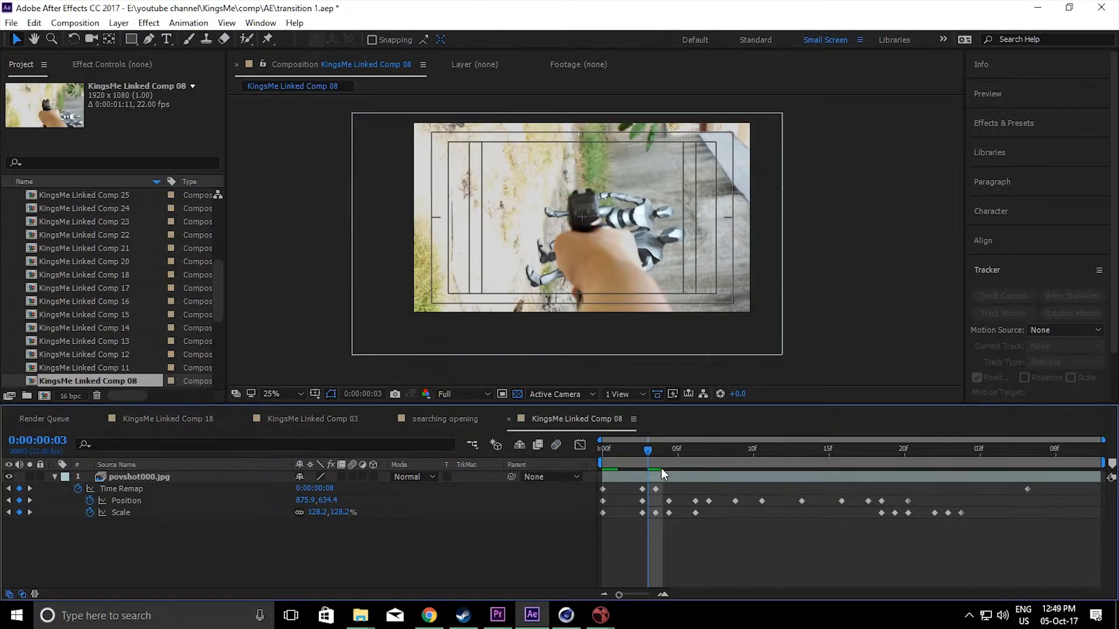
# Preview KingsMe Linked Comp 08 from its start, scrub to 0:00:00:19, and select the povshot000.jpg layer
pyautogui.moveTo(641, 450); pyautogui.dragTo(607, 456)
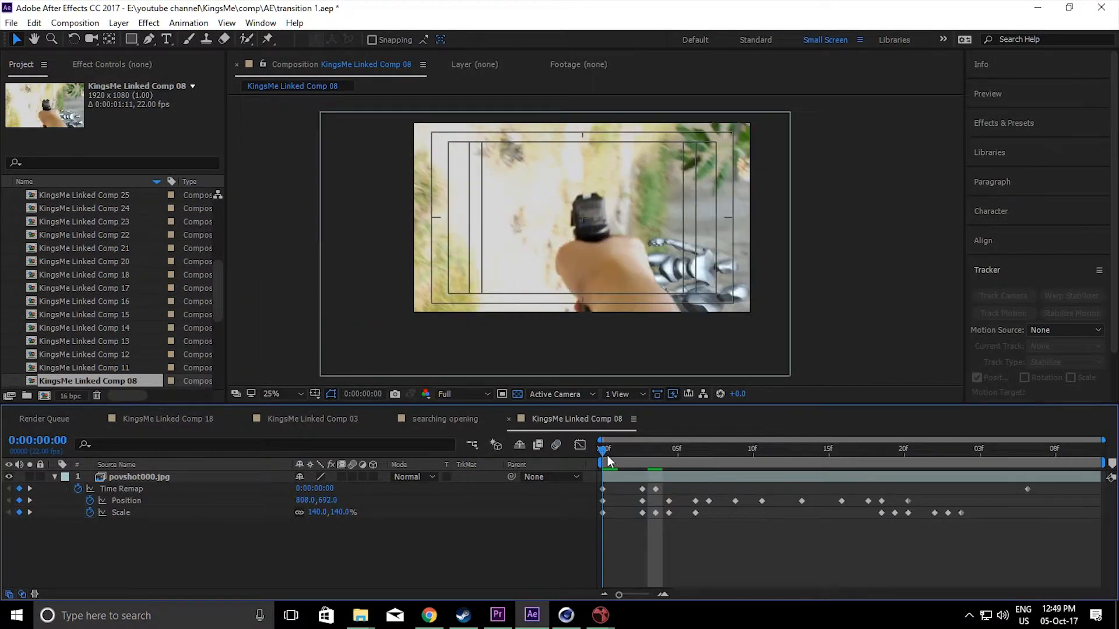
pyautogui.press('space')
pyautogui.press('space')
pyautogui.moveTo(677, 457); pyautogui.dragTo(523, 513)
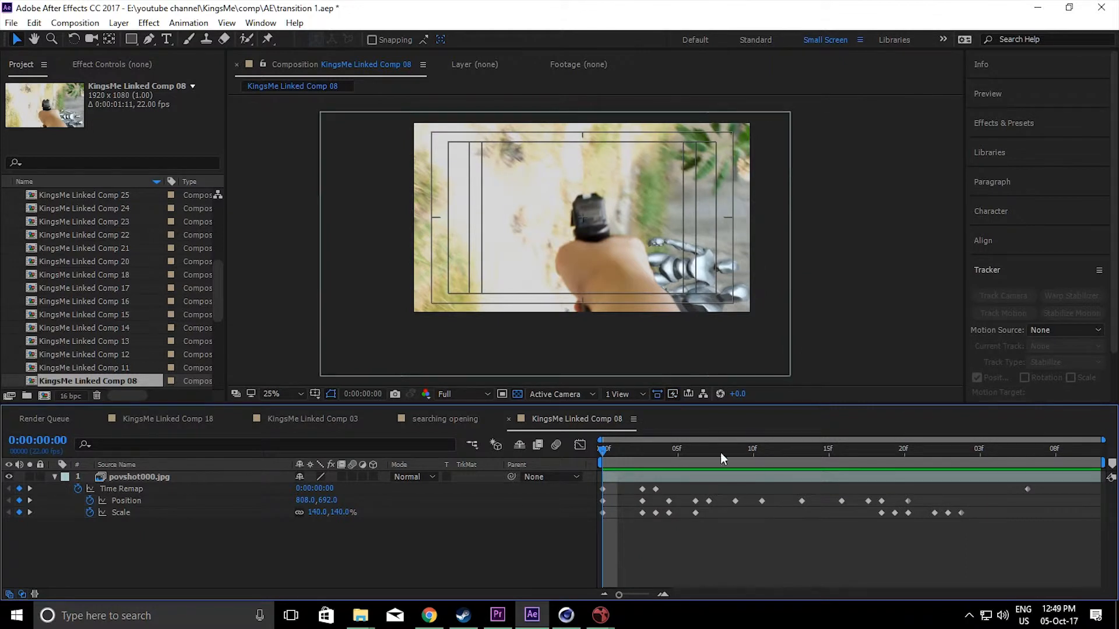
pyautogui.moveTo(597, 449); pyautogui.dragTo(889, 527)
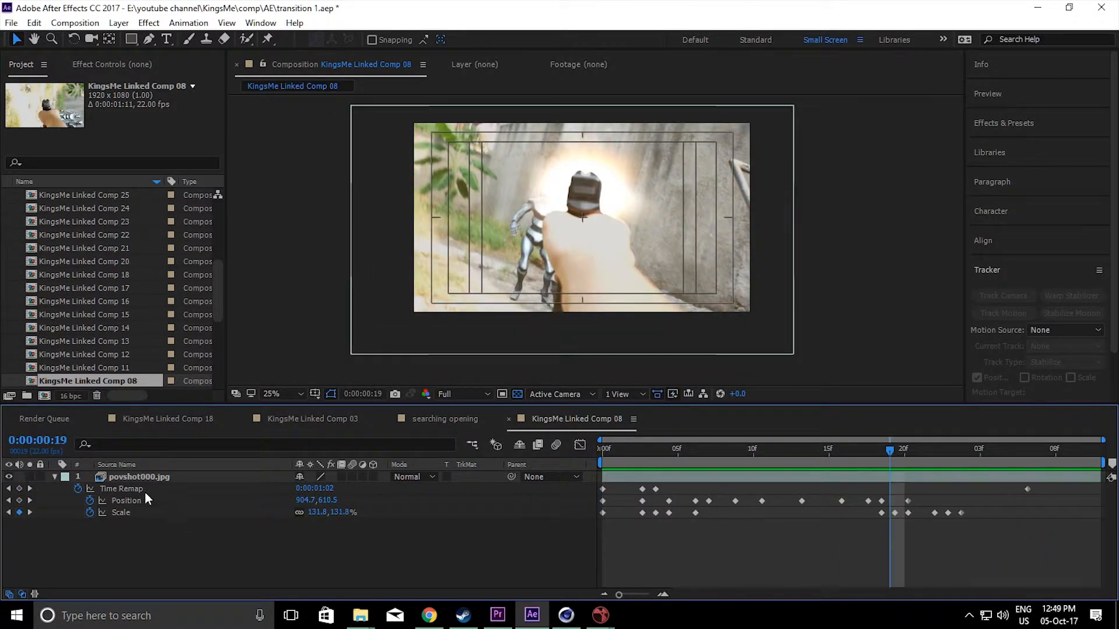
pyautogui.click(136, 479)
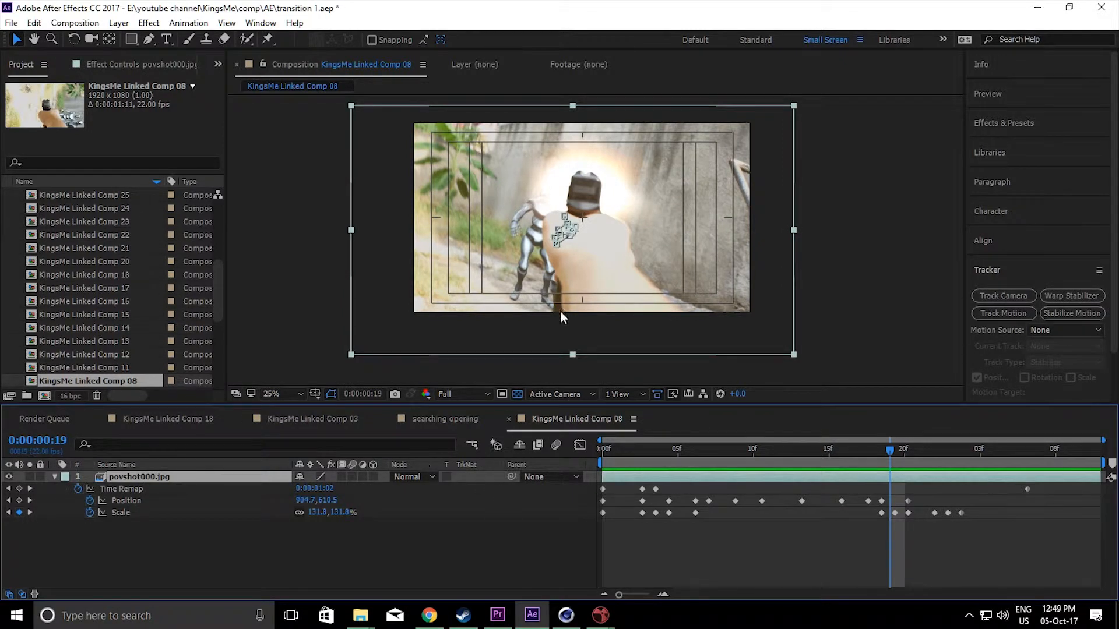
# Switch to Cinema 4D and scrub the new pov.c4d animation from frame 0 to frame 35
pyautogui.click(566, 616)
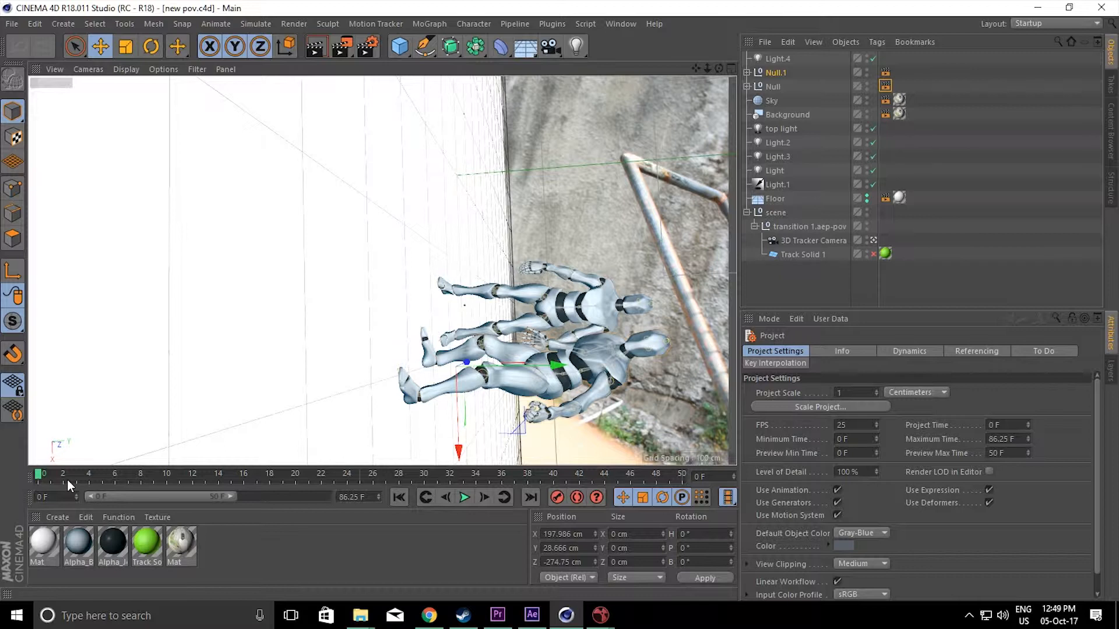
pyautogui.moveTo(40, 481); pyautogui.dragTo(489, 494)
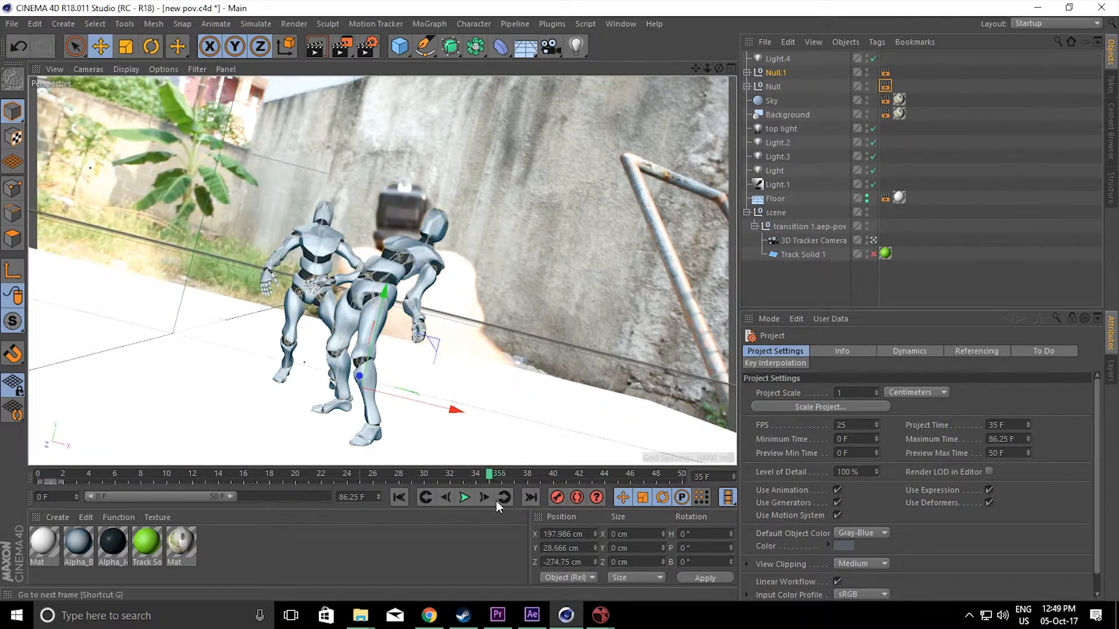
# View the robots from outside the 3D Tracker Camera, scrub back to frame 0, and restore the tracker camera view
pyautogui.click(874, 240)
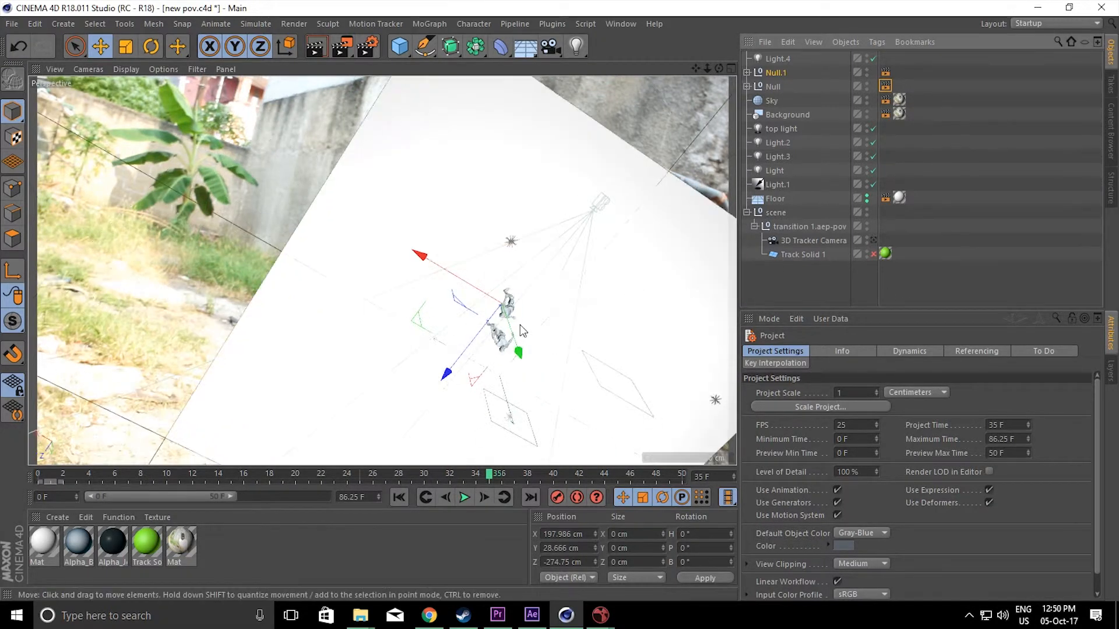
pyautogui.keyDown('alt'); pyautogui.moveTo(350, 282); pyautogui.dragTo(370, 226); pyautogui.keyUp('alt')
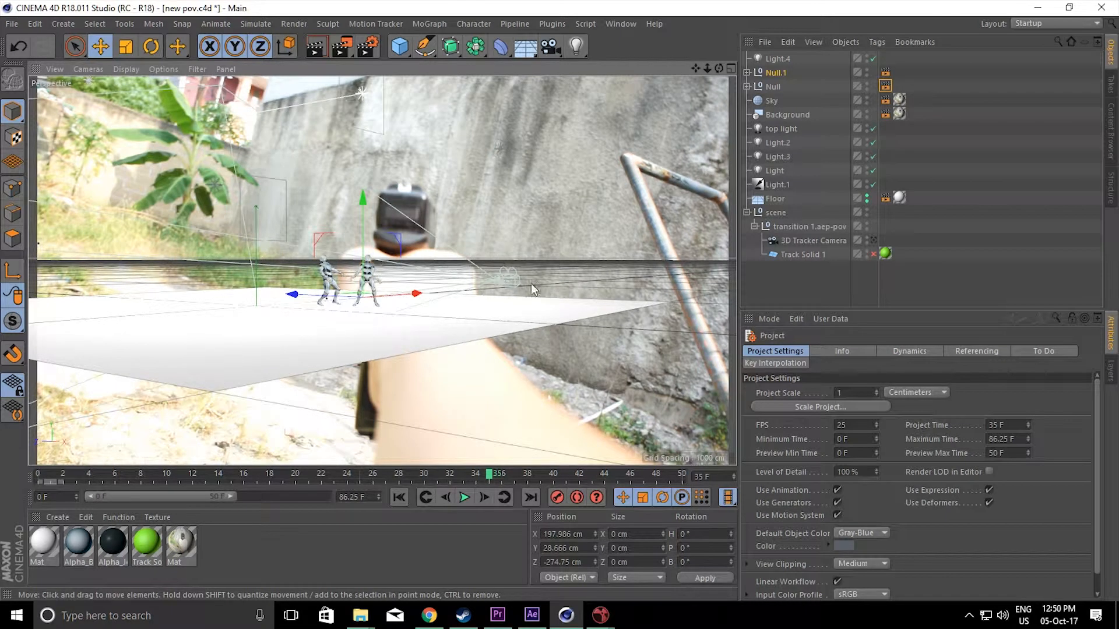
pyautogui.moveTo(327, 474); pyautogui.dragTo(2, 496)
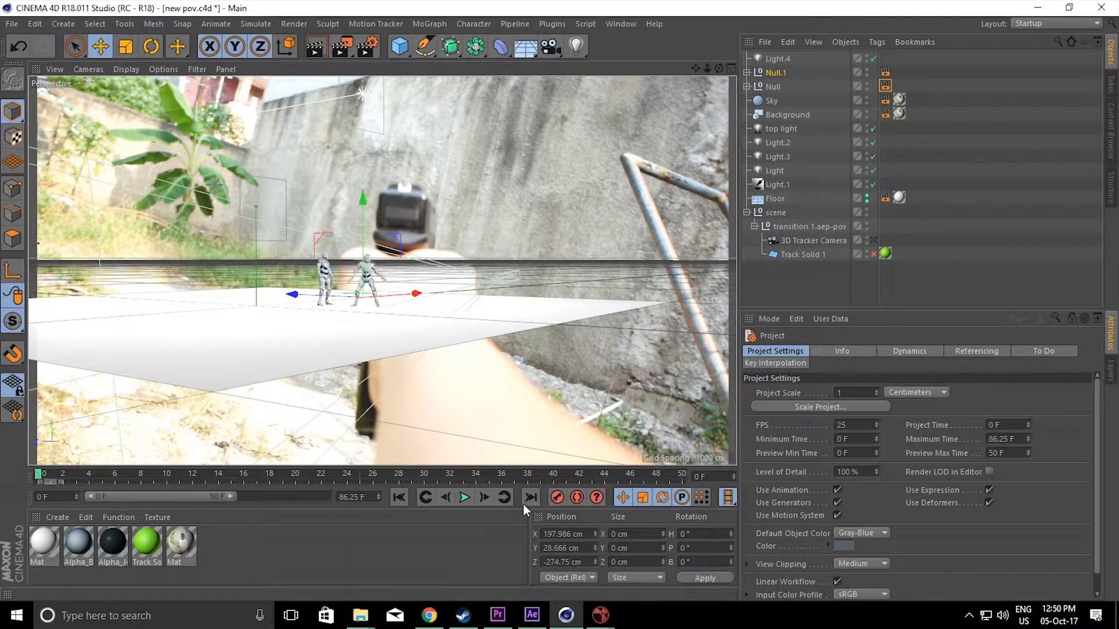
pyautogui.click(873, 240)
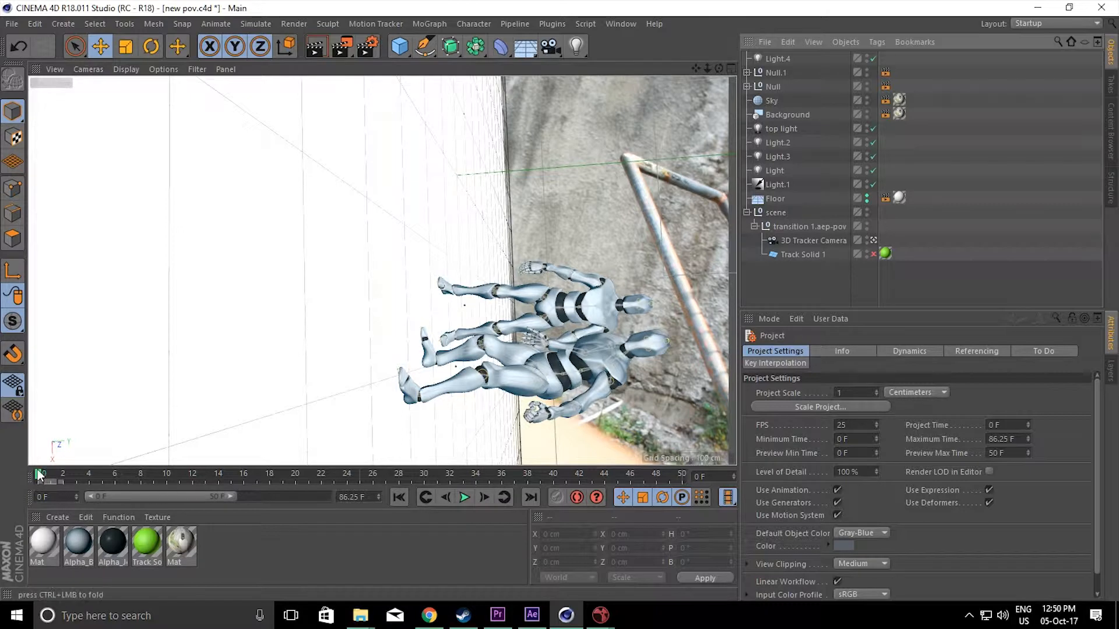
# Scrub the robot animation back and forth along the Cinema 4D timeline, stopping at frame 41
pyautogui.click(114, 479)
pyautogui.moveTo(151, 477); pyautogui.dragTo(475, 479)
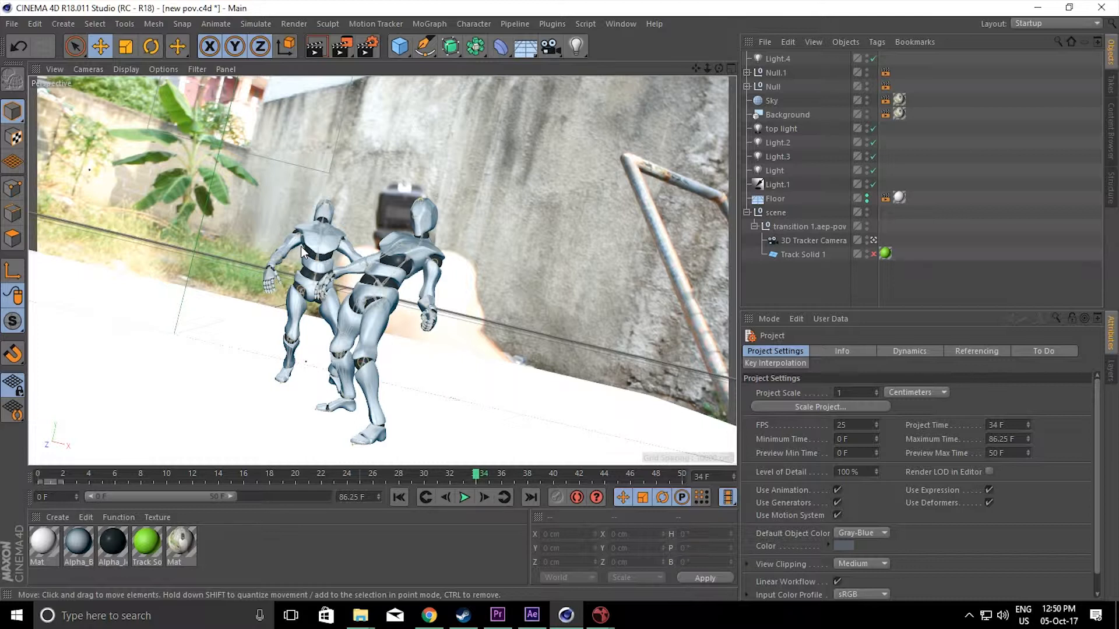
pyautogui.moveTo(274, 477); pyautogui.dragTo(309, 476)
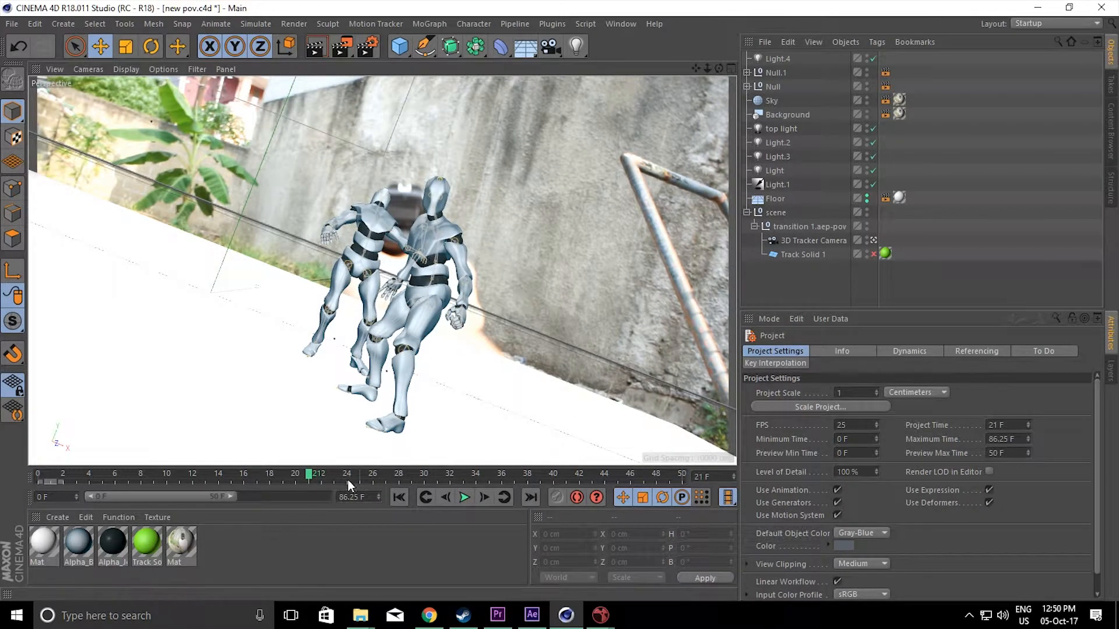
pyautogui.moveTo(335, 475); pyautogui.dragTo(406, 518)
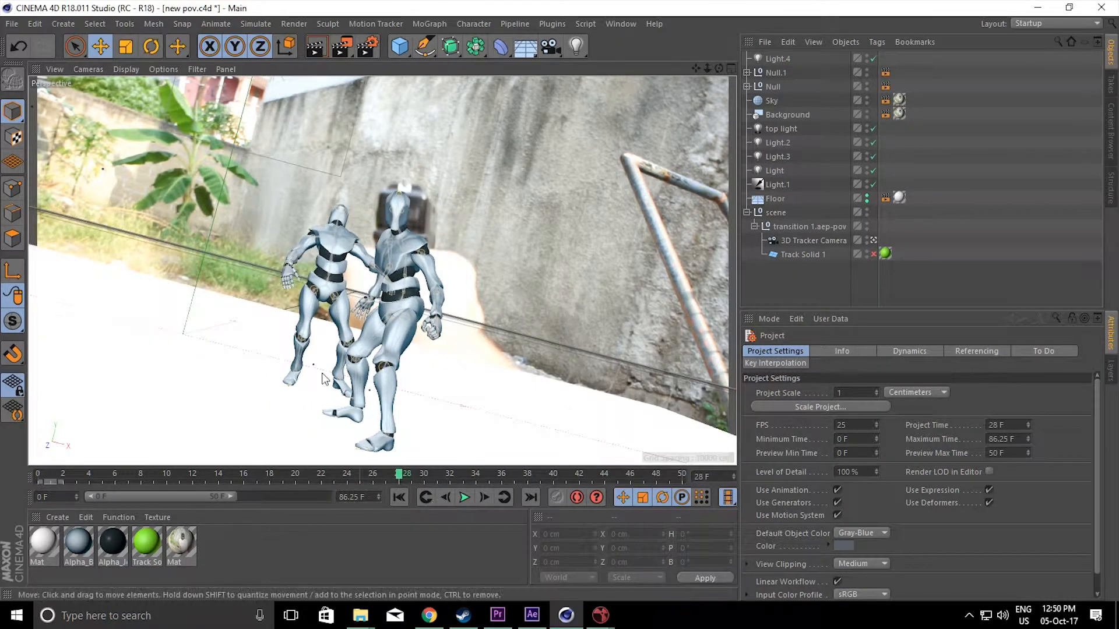
pyautogui.moveTo(400, 478); pyautogui.dragTo(254, 486)
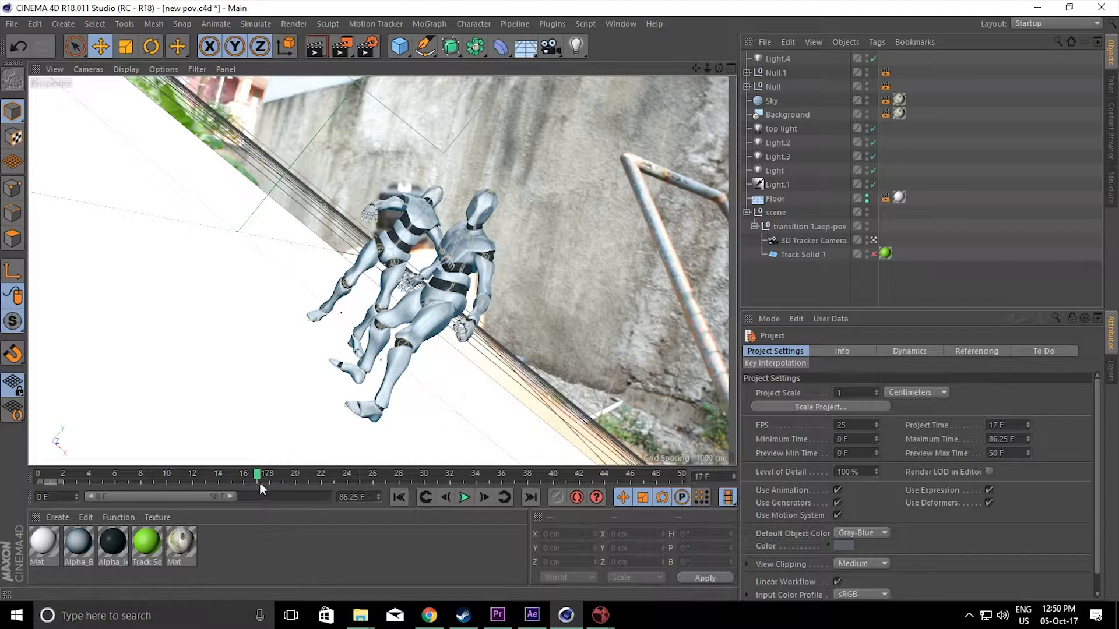
pyautogui.moveTo(253, 474); pyautogui.dragTo(565, 535)
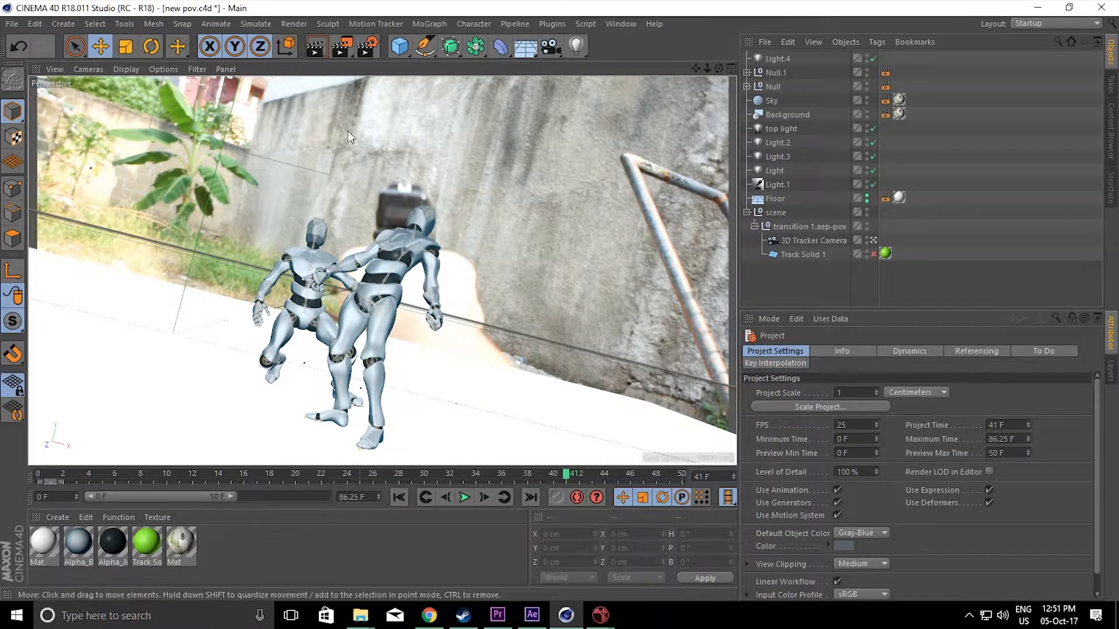
# Switch through After Effects to the pov.nk script in Nuke and examine the nodes around the Read1 robot render
pyautogui.click(532, 616)
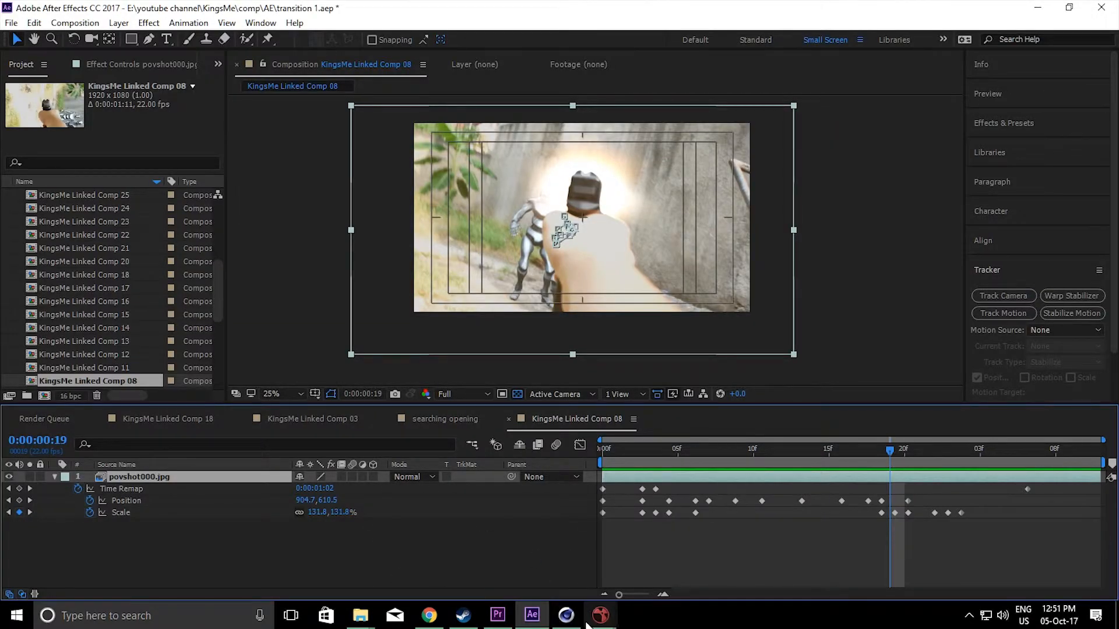
pyautogui.moveTo(601, 621)
pyautogui.click(664, 577)
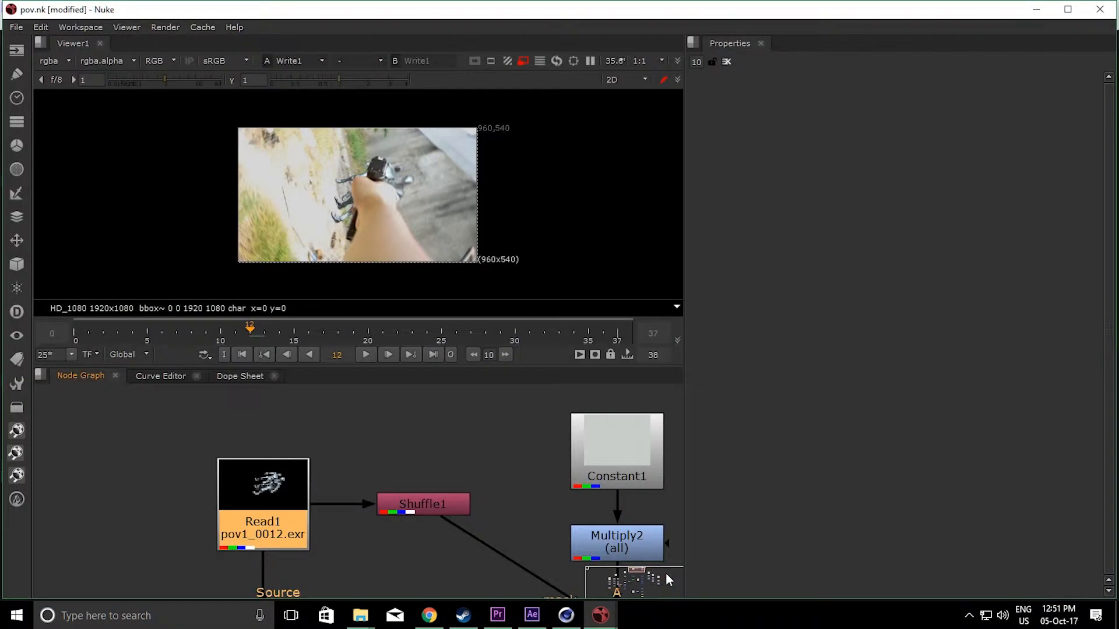
pyautogui.scroll(-3, 466, 474)
pyautogui.moveTo(467, 475); pyautogui.dragTo(434, 389, button='middle')
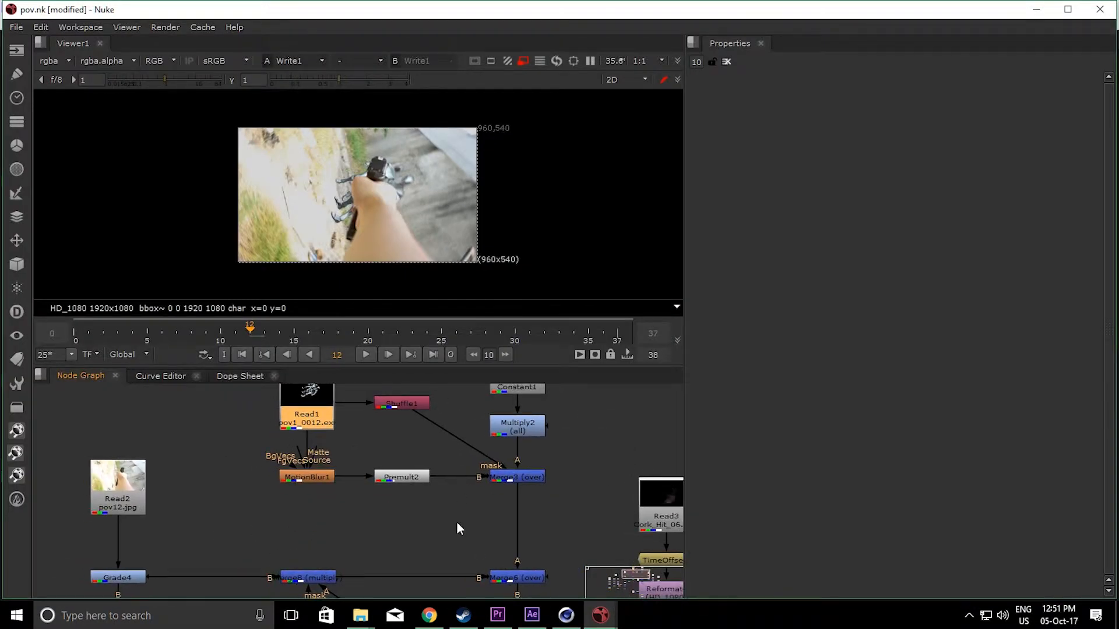
pyautogui.moveTo(379, 495); pyautogui.dragTo(400, 513, button='middle')
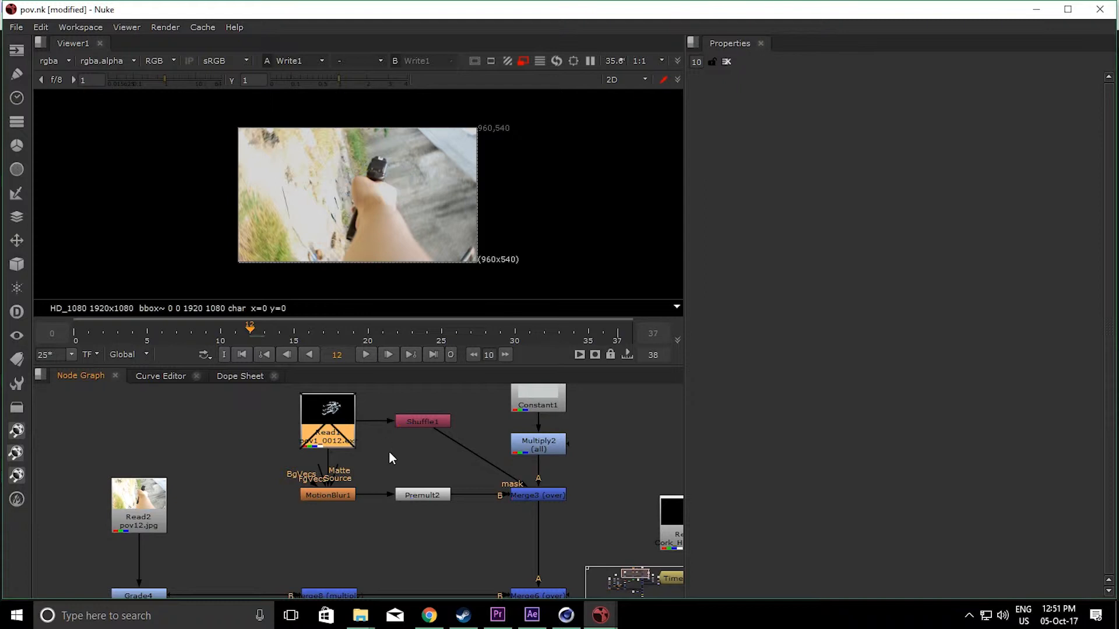
# Disable and re-enable the Shuffle1 node, and inspect the merge chain and shadow nodes below it
pyautogui.click(425, 425)
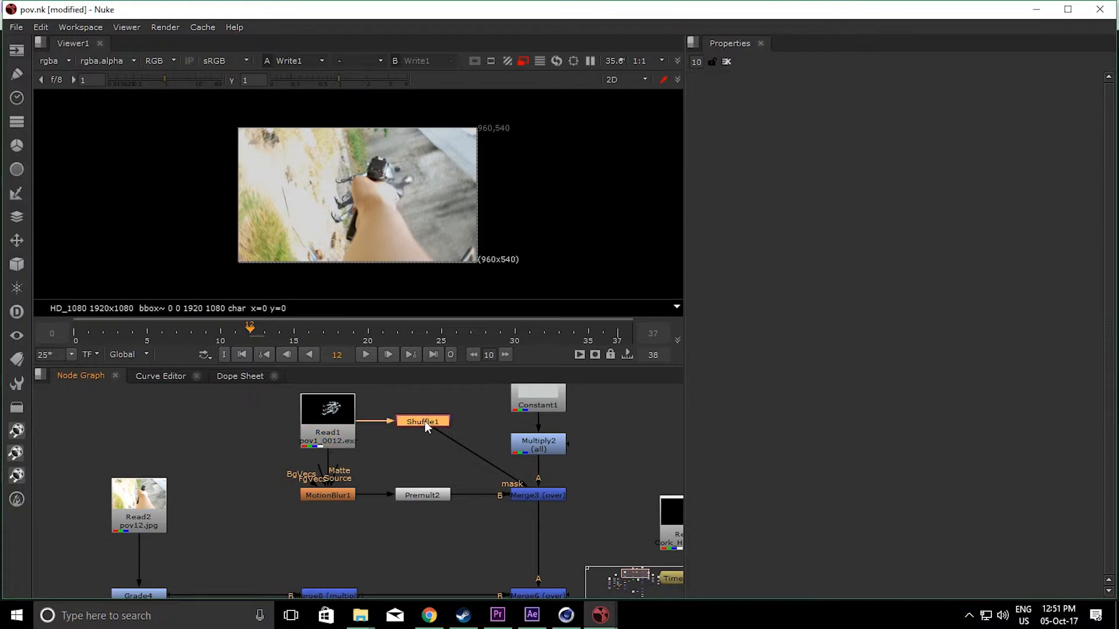
pyautogui.press('d')
pyautogui.press('d')
pyautogui.moveTo(474, 470); pyautogui.dragTo(391, 419, button='middle')
pyautogui.moveTo(472, 531); pyautogui.dragTo(469, 410, button='middle')
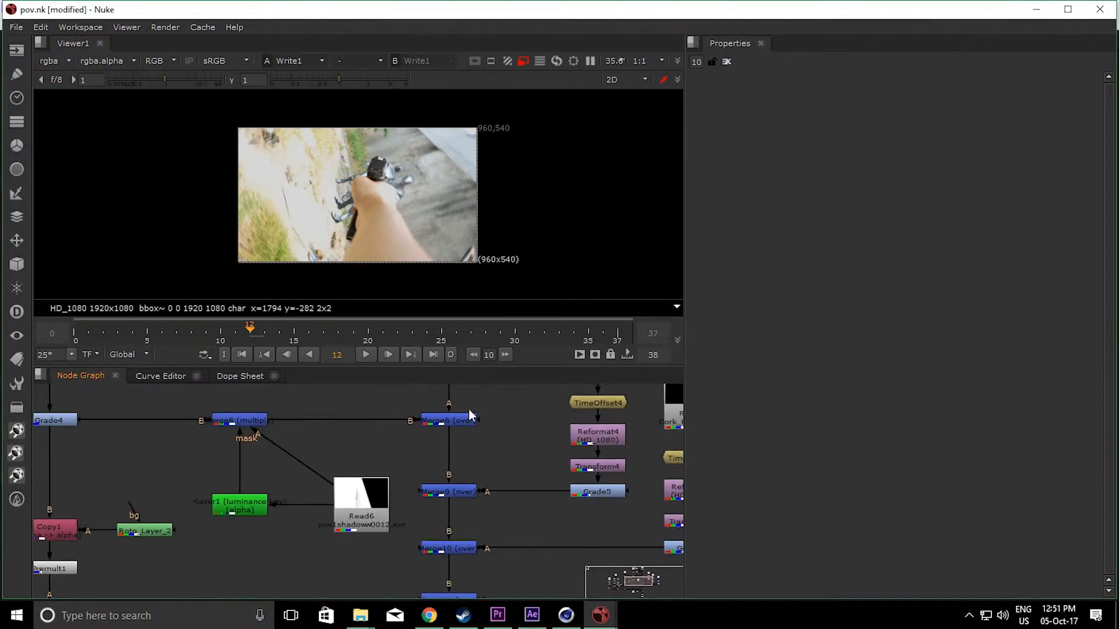
# Revisit the Cinema 4D scene and the After Effects composition, and return to Nuke to view the whole node tree
pyautogui.hotkey('alt', 'Tab')
pyautogui.hotkey('alt', 'Tab')
pyautogui.click(565, 615)
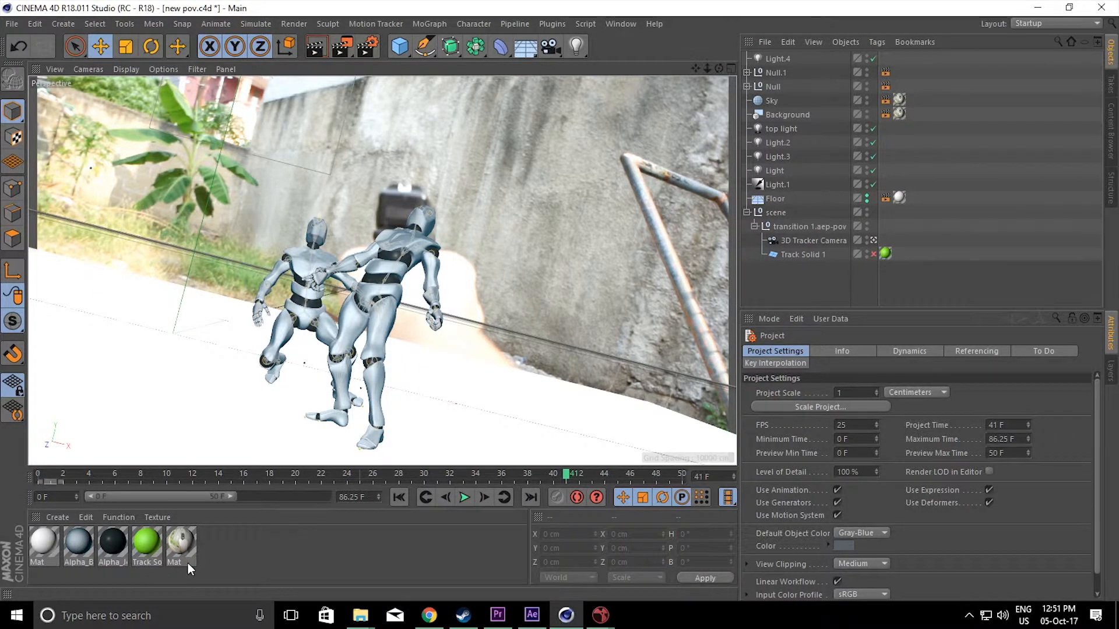
pyautogui.click(531, 616)
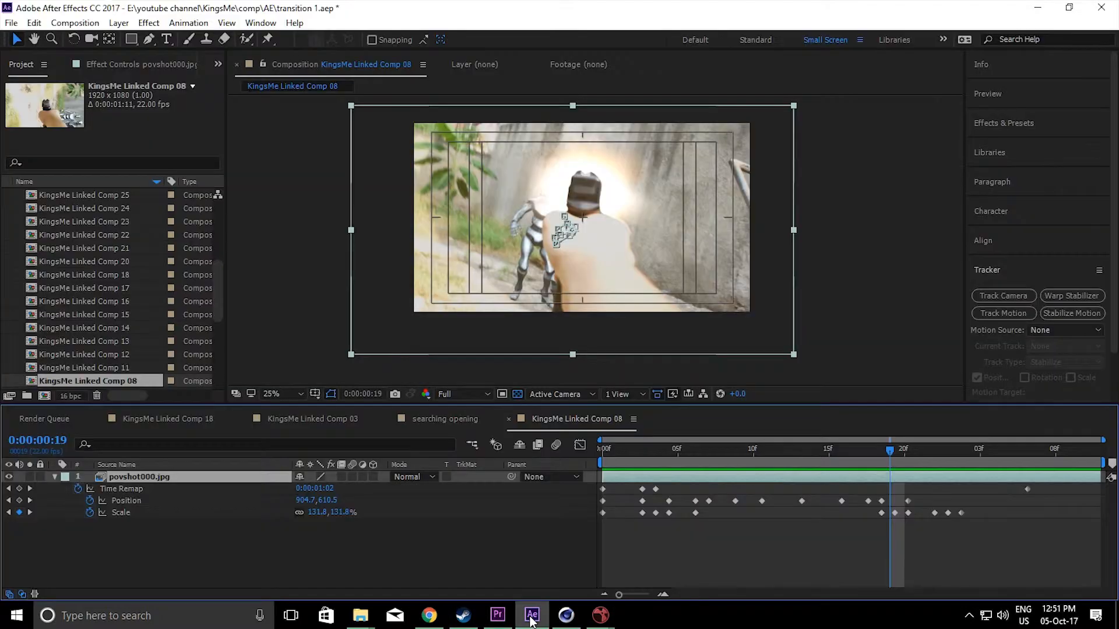
pyautogui.moveTo(601, 615)
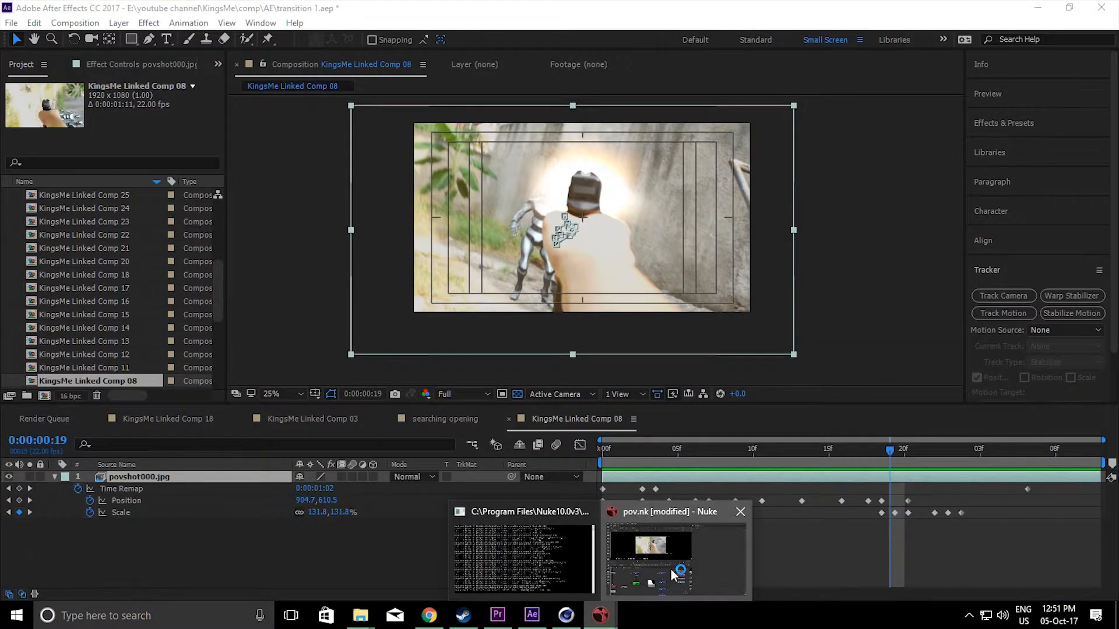
pyautogui.click(674, 575)
pyautogui.scroll(-2, 417, 512)
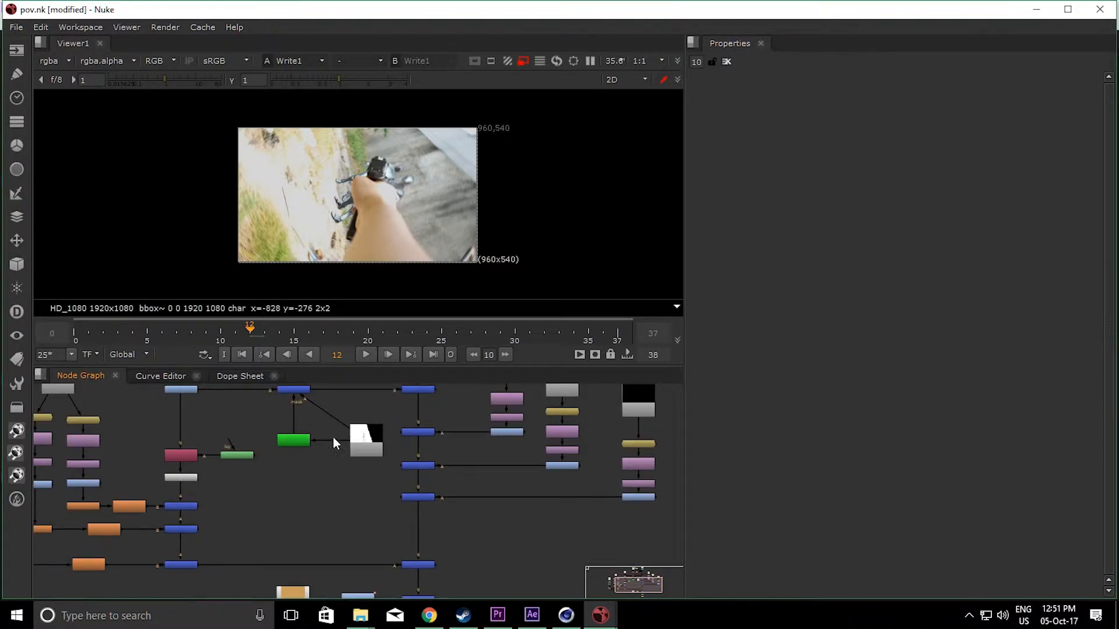
pyautogui.scroll(-2, 333, 440)
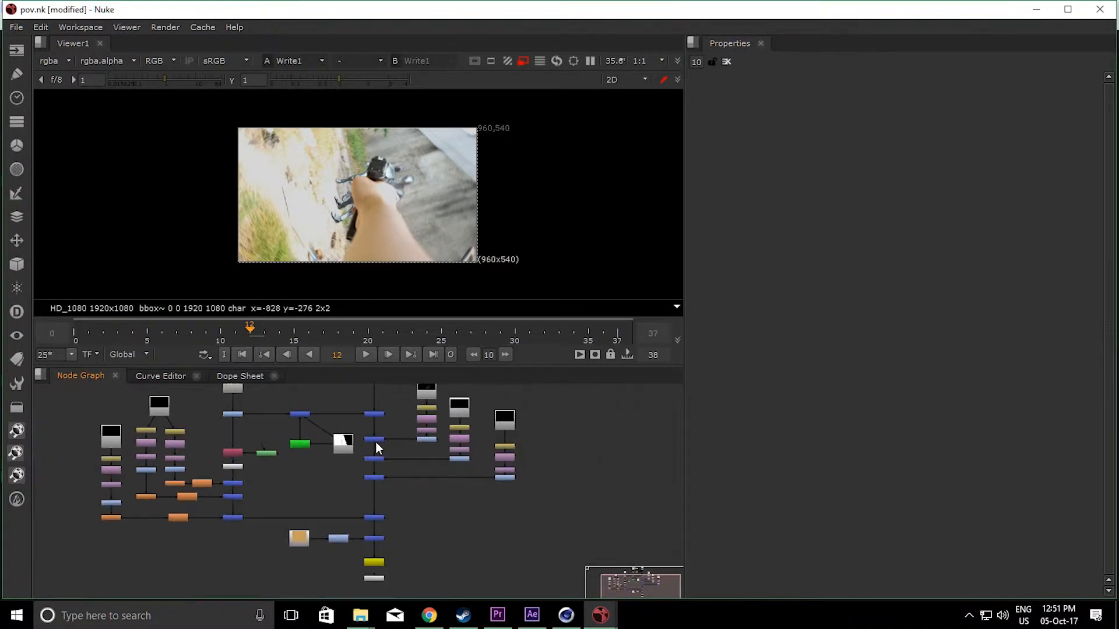
# Switch to After Effects and select the Time Remap property of the povshot000.jpg layer
pyautogui.click(532, 617)
pyautogui.click(369, 551)
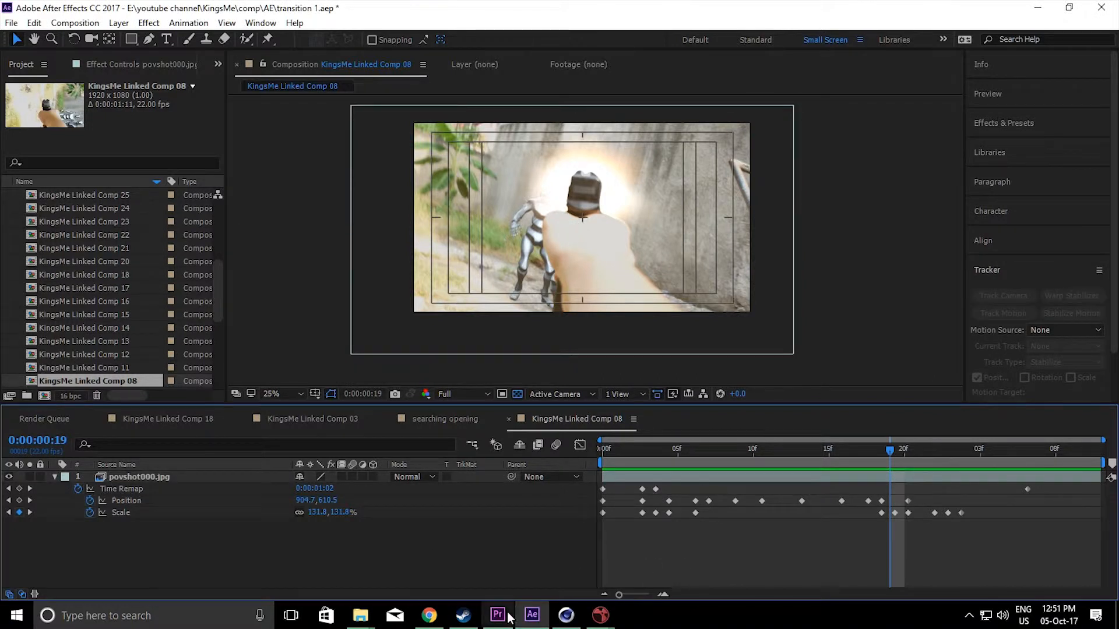
pyautogui.click(155, 488)
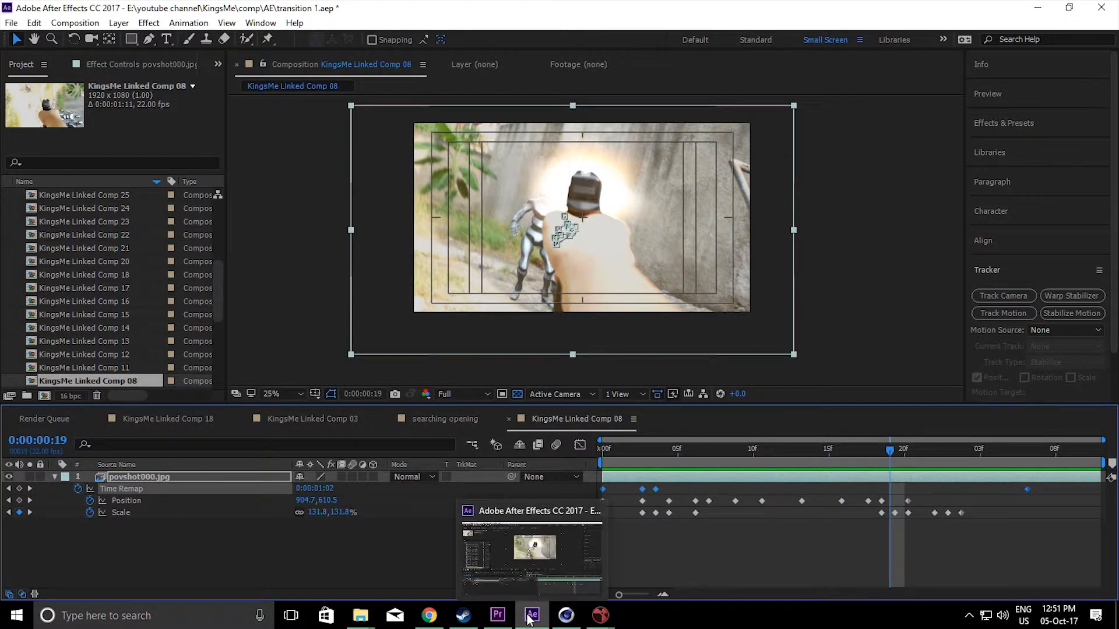
# Switch to the KingsMe sequence in Premiere Pro and turn the V5 track output off and back on
pyautogui.click(497, 615)
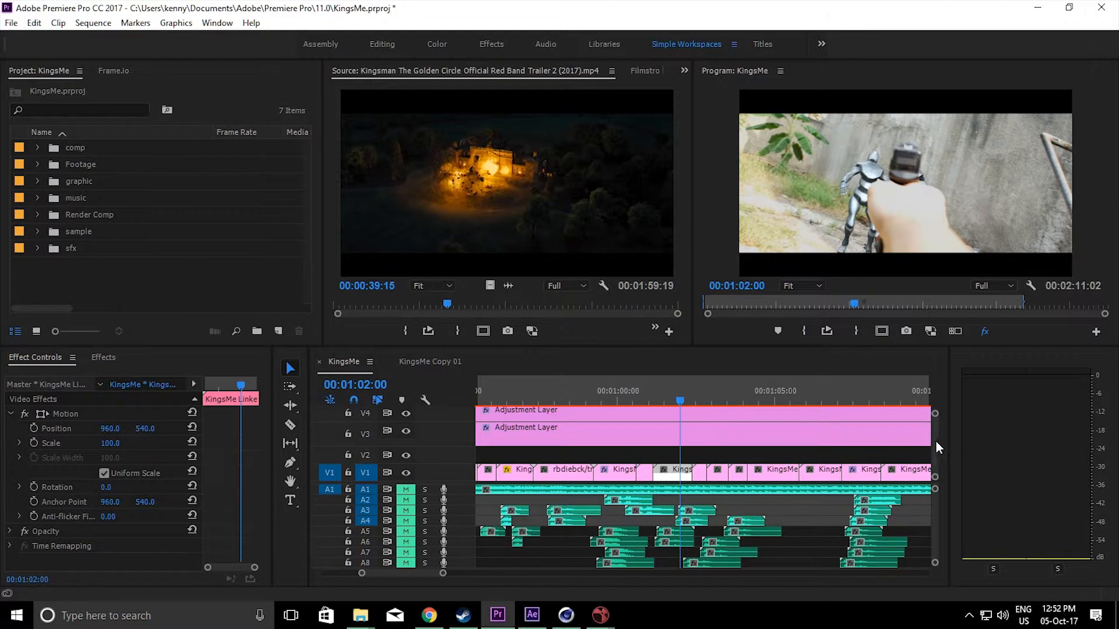
pyautogui.scroll(2, 936, 439)
pyautogui.click(406, 426)
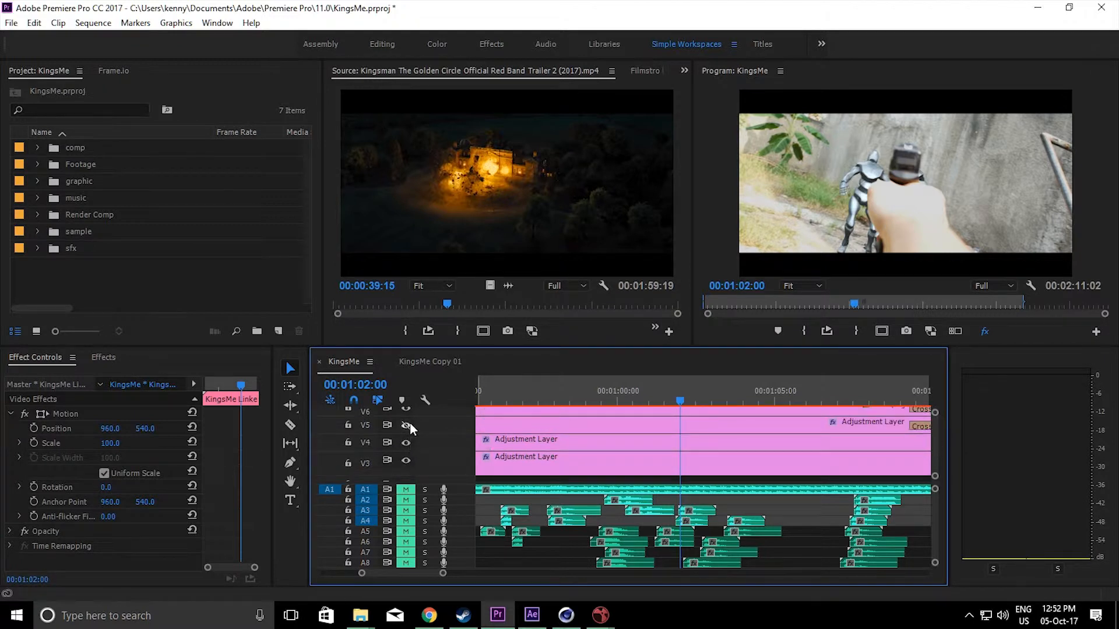
pyautogui.click(408, 423)
# Inspect the adjustment layers on V3 and V4, and delete the cross transition between the V5 adjustment layers
pyautogui.click(533, 465)
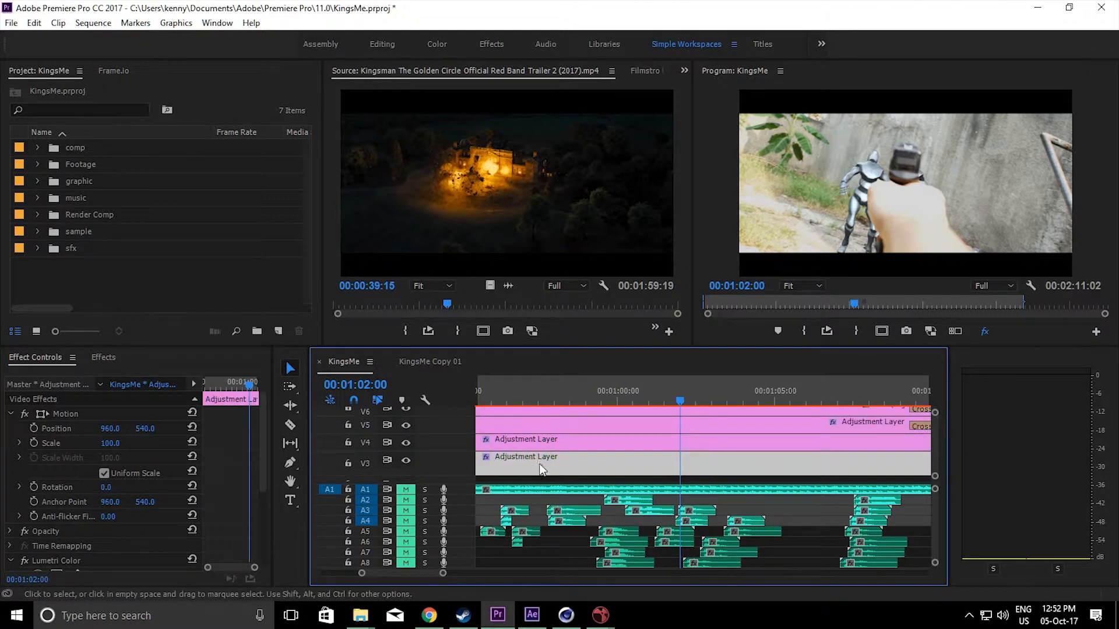
pyautogui.click(648, 440)
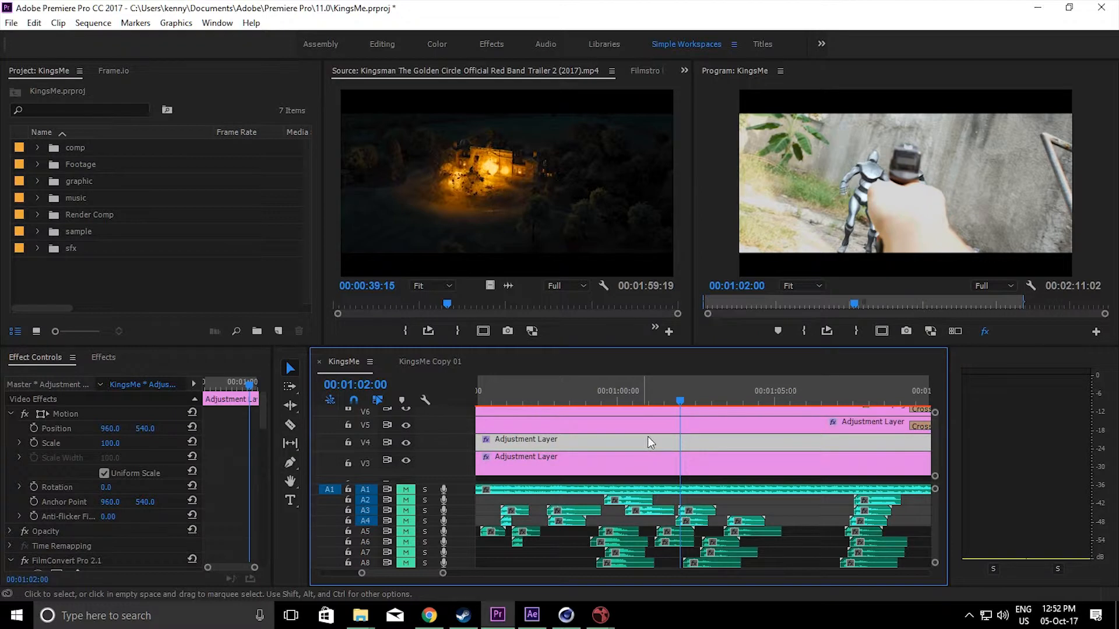
pyautogui.click(926, 427)
pyautogui.press('Delete')
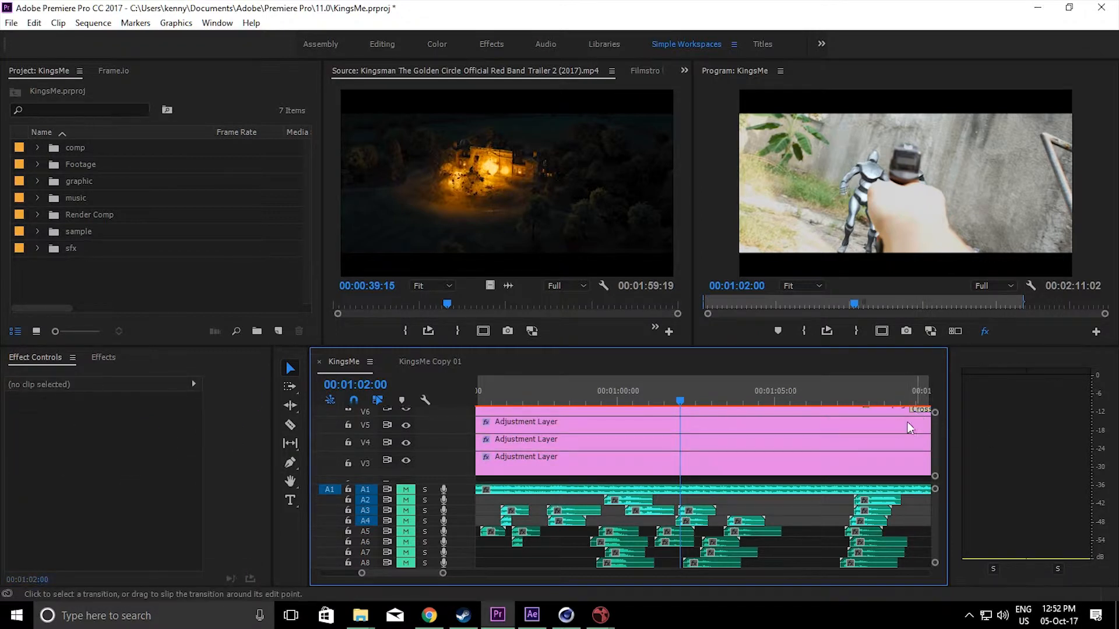
# Toggle the output of the adjustment layer tracks V3 to V6 off and on to compare the shot without each one
pyautogui.click(406, 460)
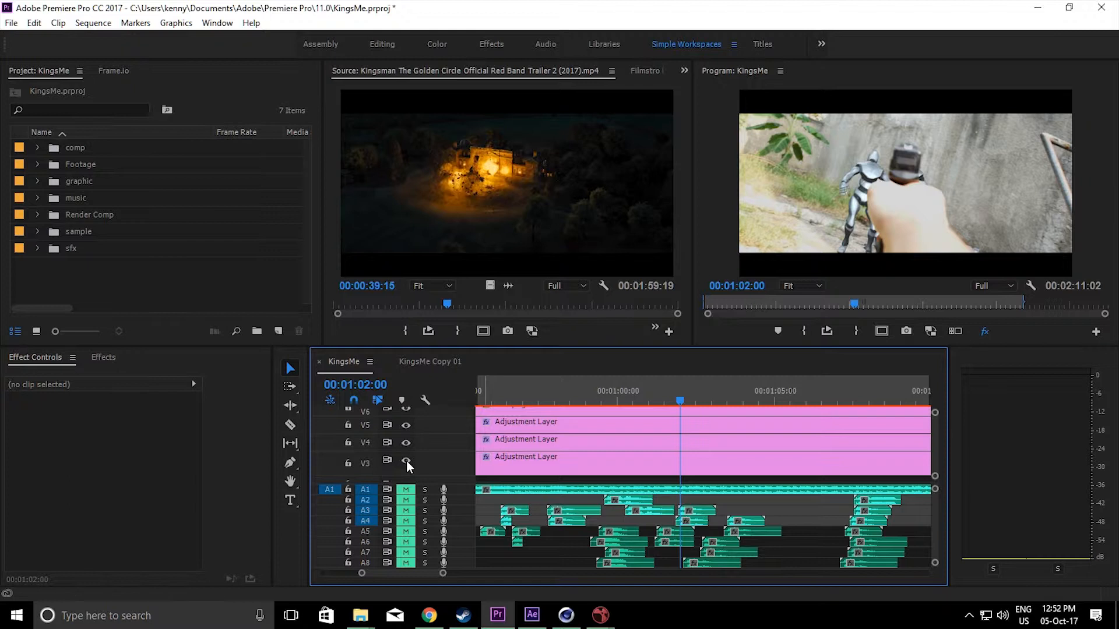
pyautogui.click(408, 442)
pyautogui.click(405, 426)
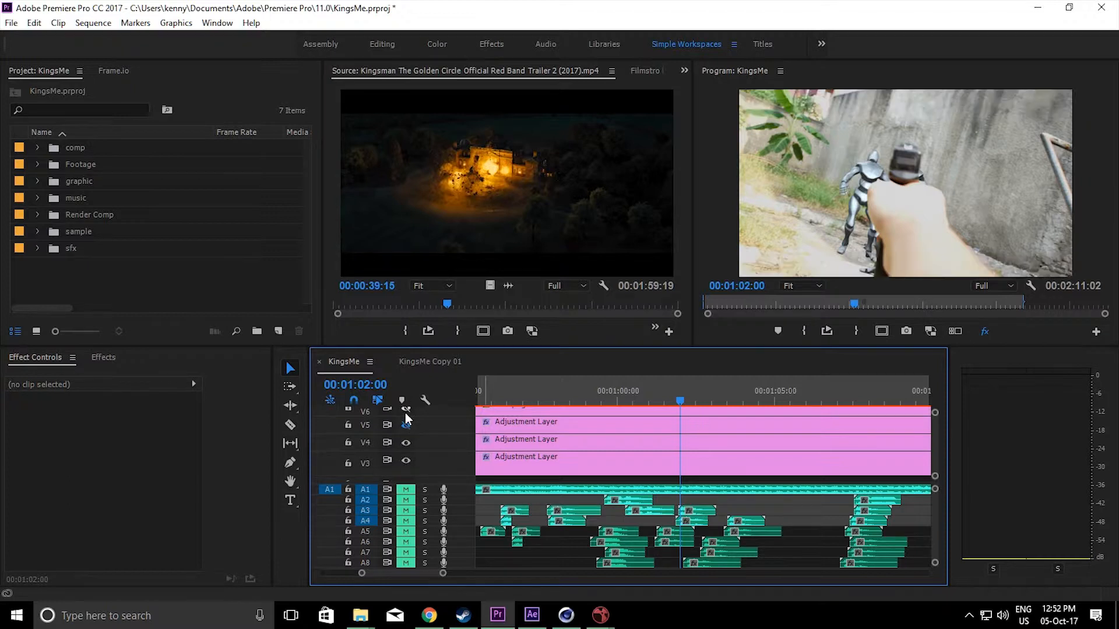
pyautogui.click(405, 412)
pyautogui.click(405, 413)
pyautogui.click(405, 412)
pyautogui.click(405, 413)
pyautogui.click(405, 413)
pyautogui.click(406, 426)
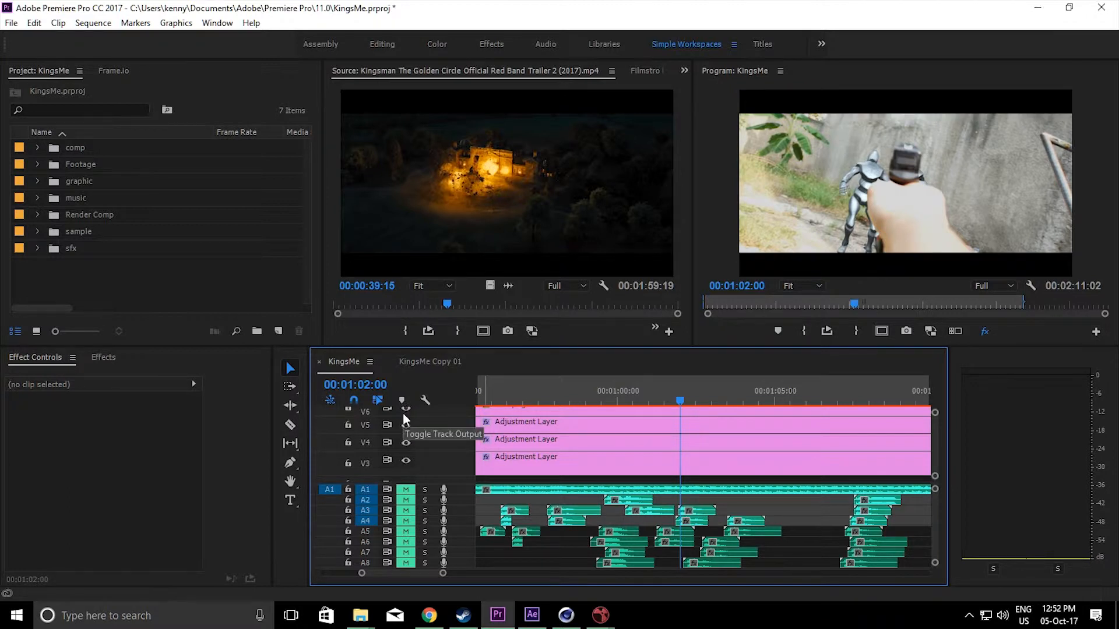
pyautogui.click(407, 410)
pyautogui.click(406, 410)
pyautogui.click(406, 410)
pyautogui.click(406, 410)
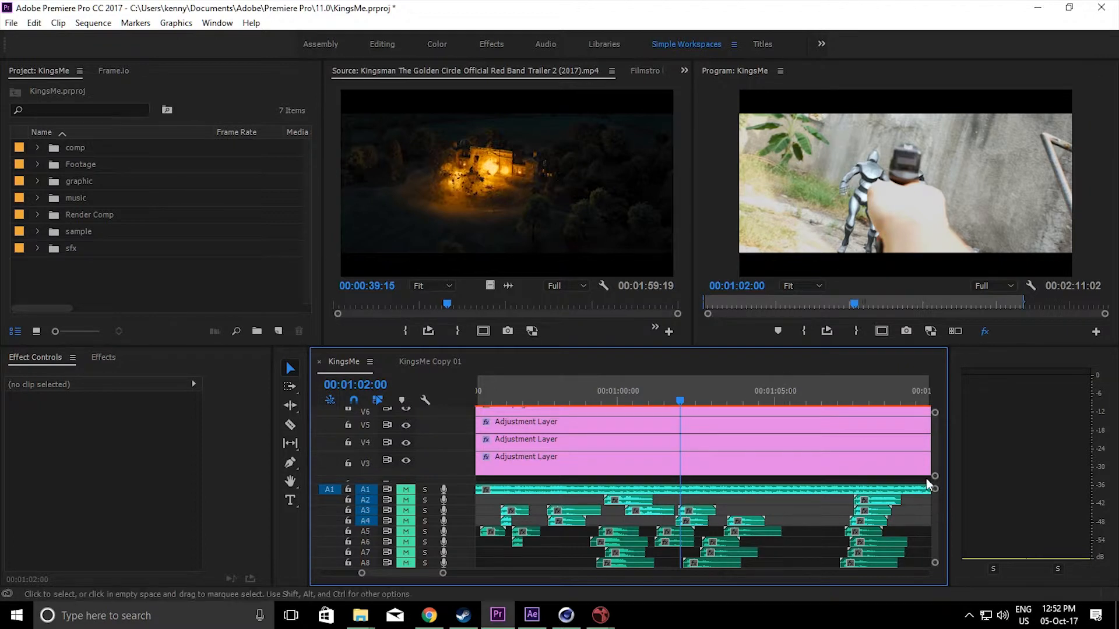
# Move the playhead to 00:01:02:01, select the adjustment layer on V3, and examine its Lumetri Color effect
pyautogui.scroll(-1, 936, 456)
pyautogui.scroll(-1, 937, 456)
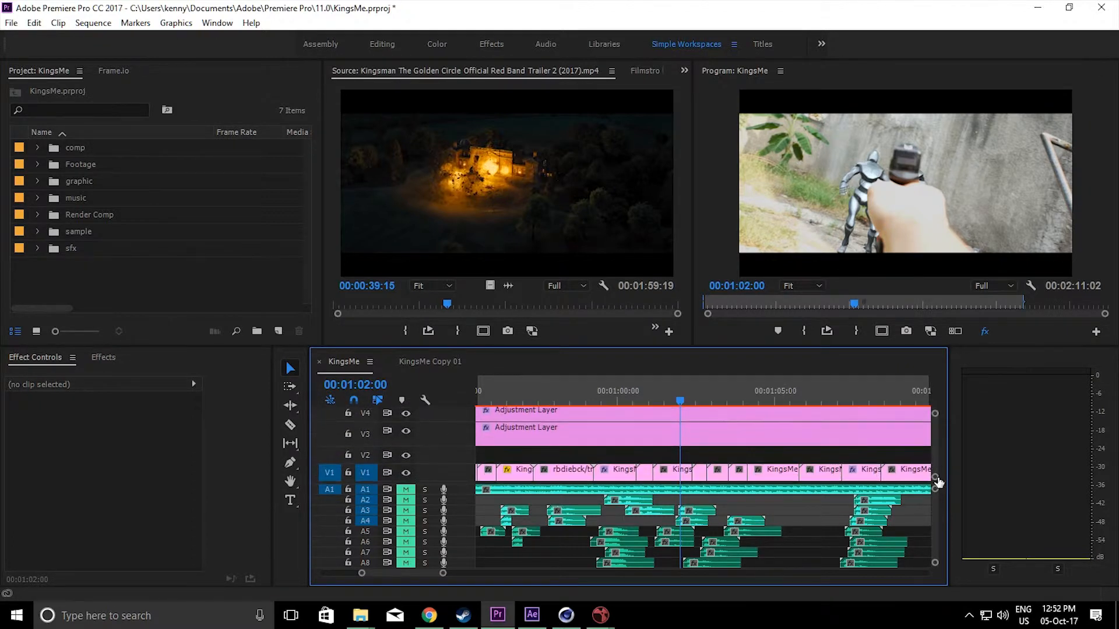
pyautogui.keyDown('alt'); pyautogui.scroll(-4, 644, 466); pyautogui.keyUp('alt')
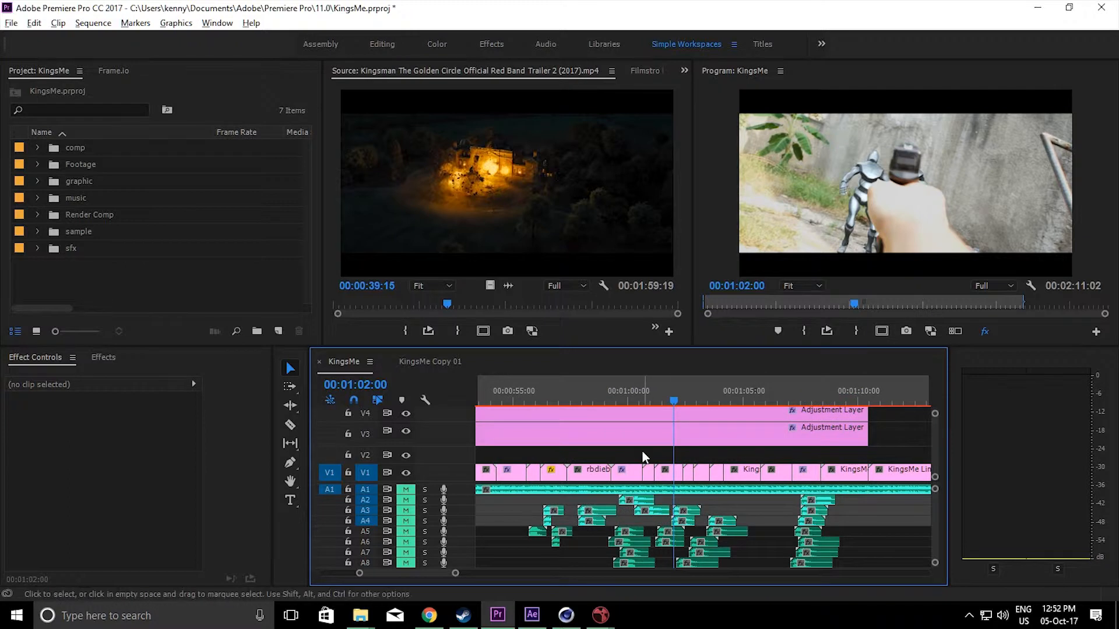
pyautogui.moveTo(674, 402)
pyautogui.mouseDown()
pyautogui.moveTo(712, 401)
pyautogui.moveTo(660, 401)
pyautogui.mouseUp()
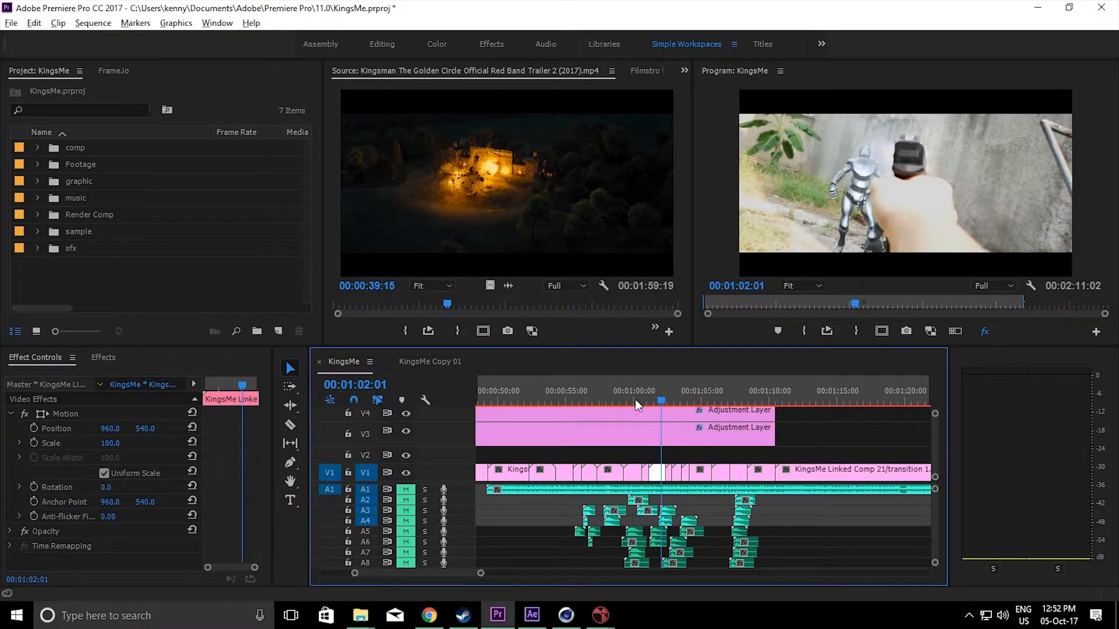
pyautogui.click(617, 441)
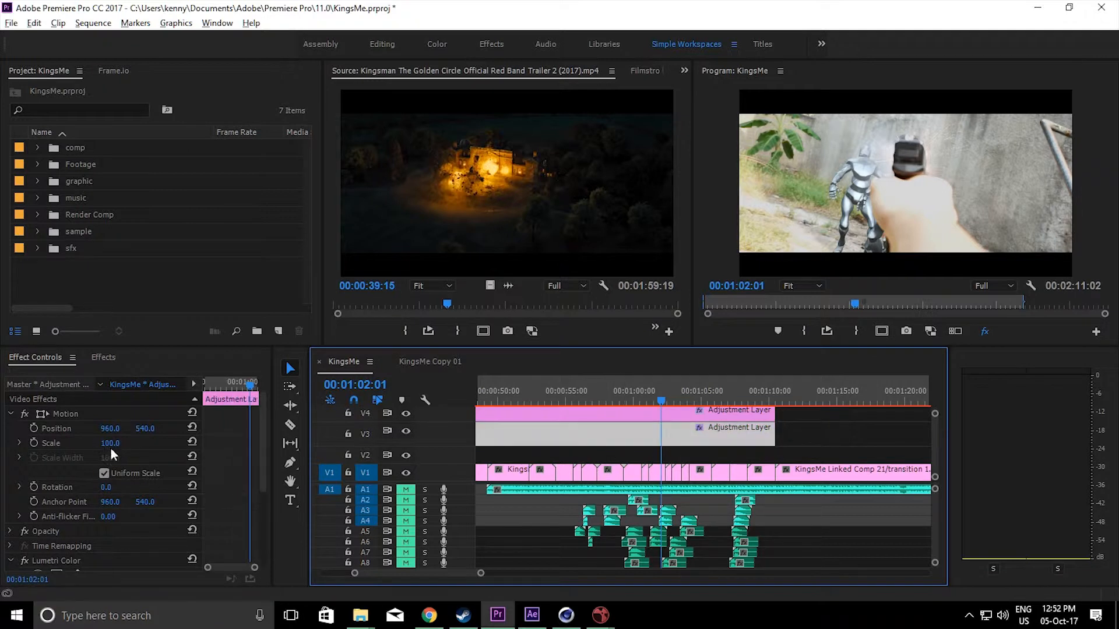
pyautogui.scroll(-5, 62, 533)
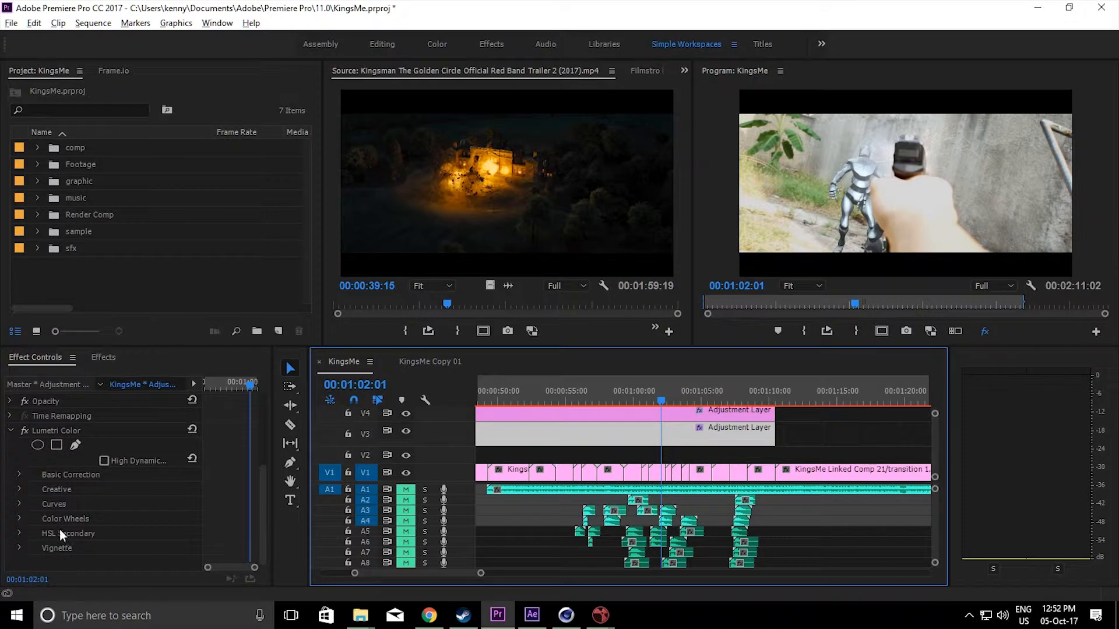
# Change to the Color workspace, check the V1 clip beside the playhead, and reselect the V3 adjustment layer
pyautogui.click(439, 47)
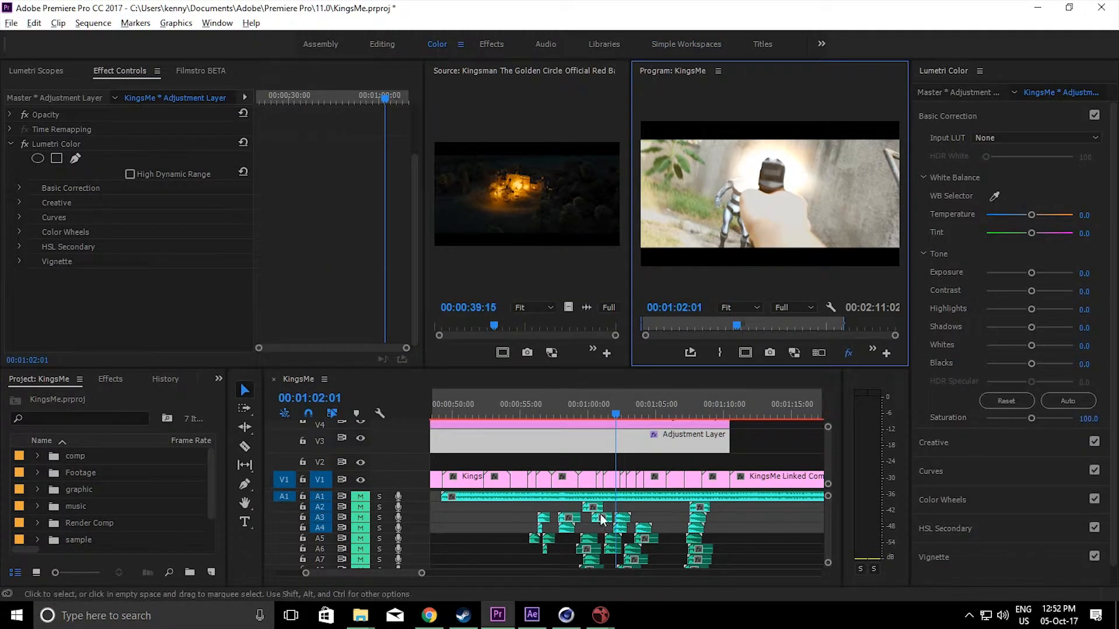
pyautogui.click(622, 480)
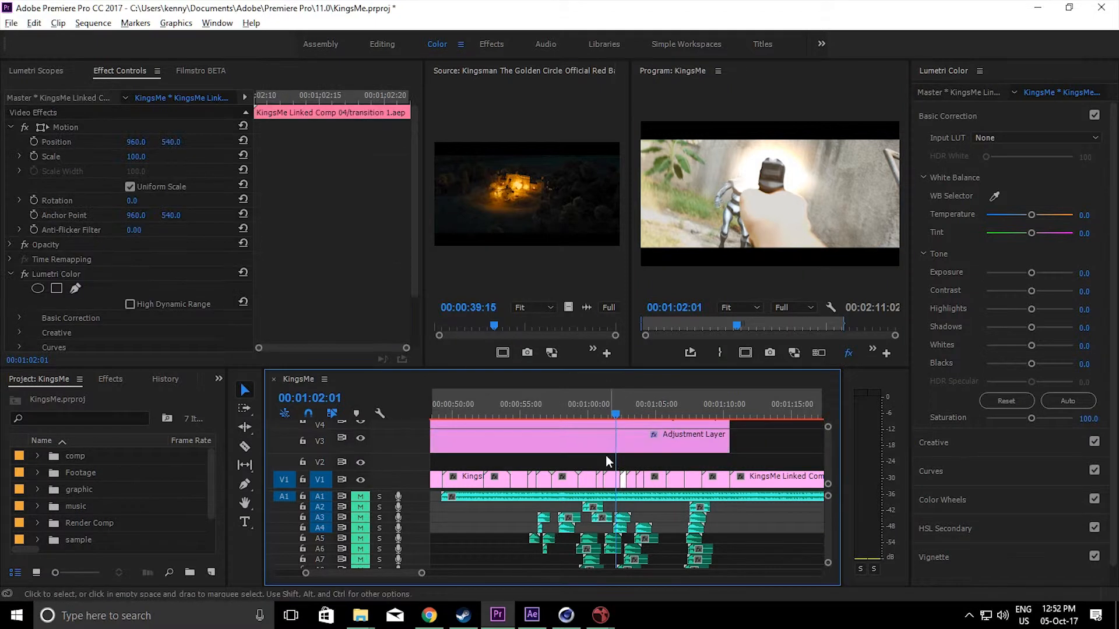
pyautogui.click(610, 422)
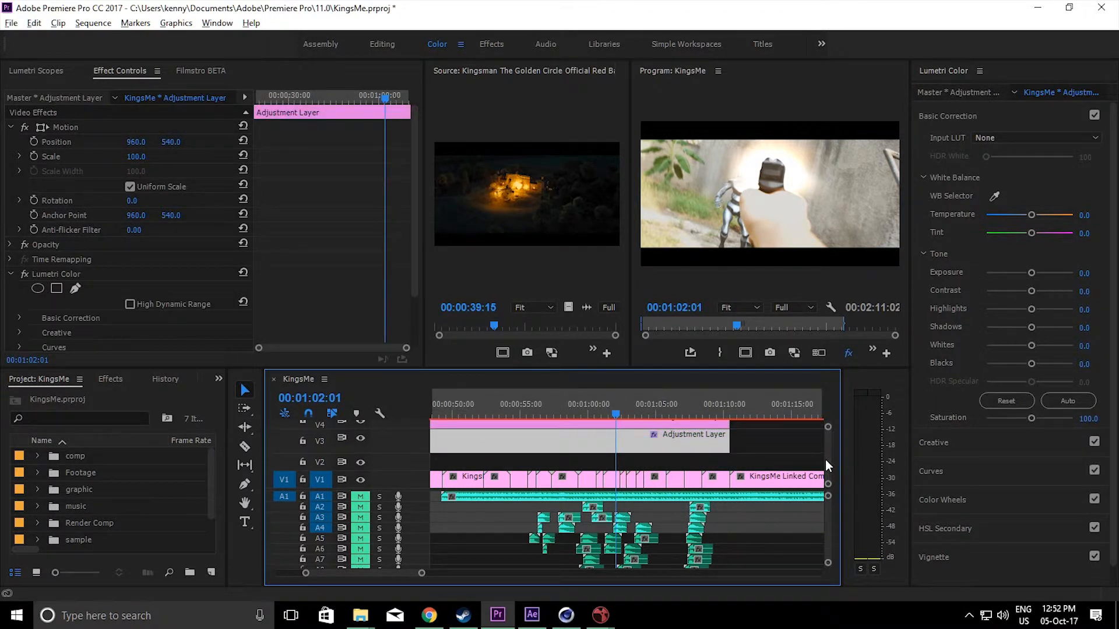
# Select the adjustment layer on V4 and toggle its FilmConvert Pro 2.1 effect off and on to compare the look
pyautogui.scroll(3, 825, 459)
pyautogui.doubleClick(614, 440)
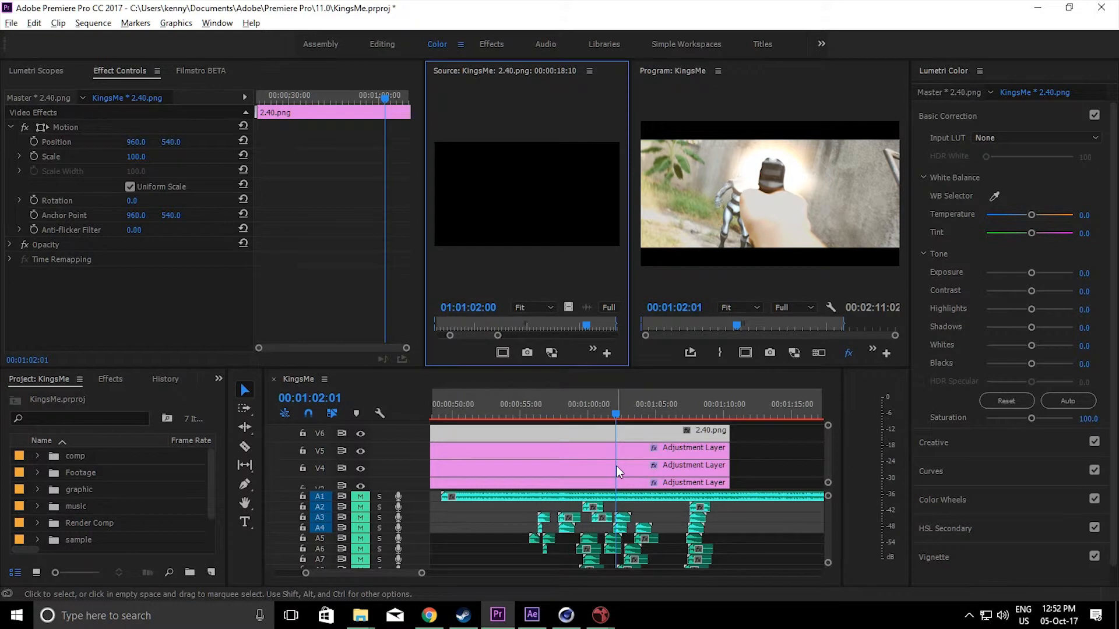
pyautogui.click(617, 465)
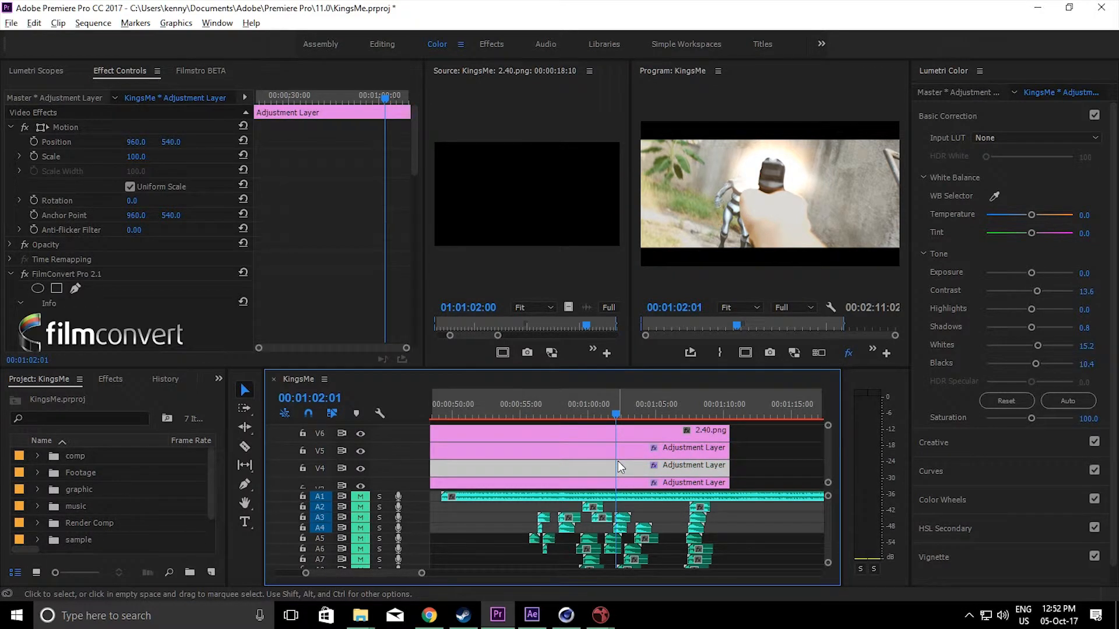
pyautogui.scroll(-3, 306, 286)
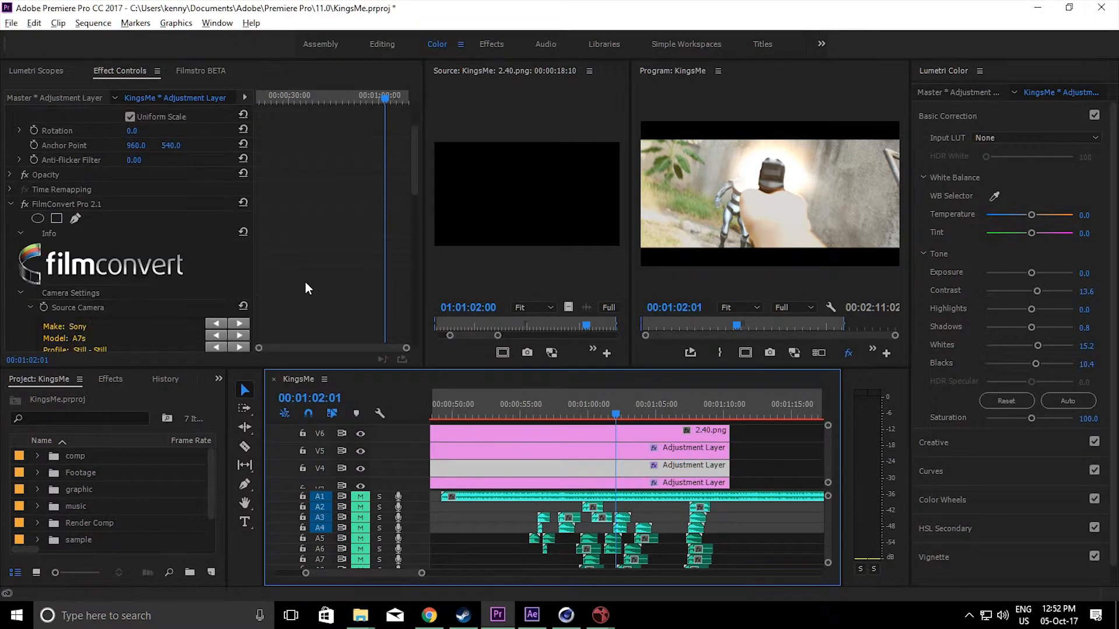
pyautogui.click(26, 208)
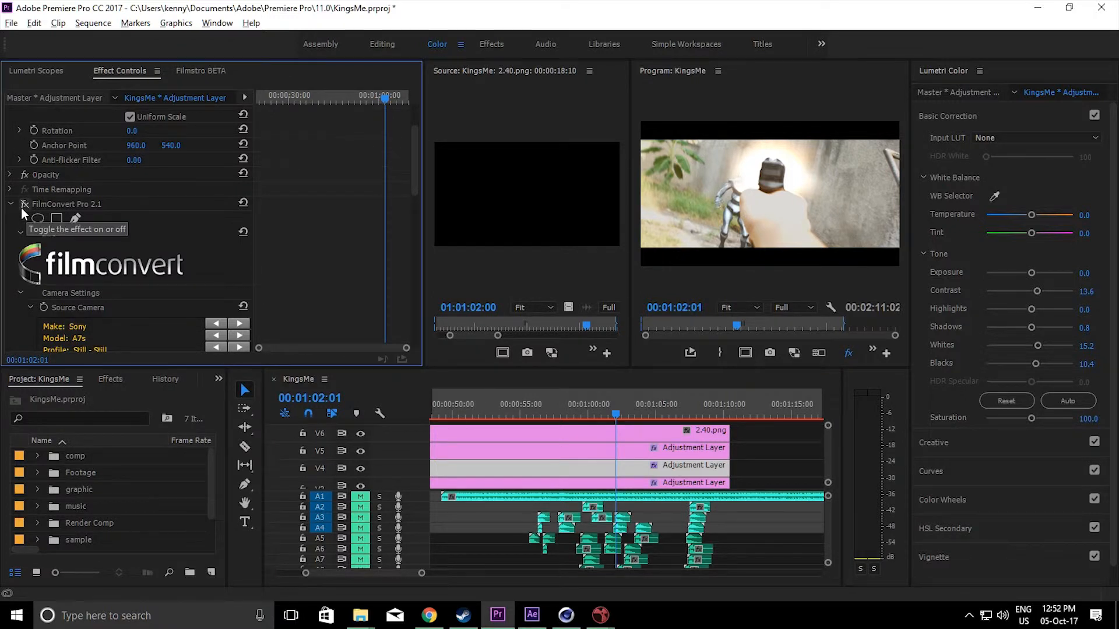
pyautogui.click(22, 206)
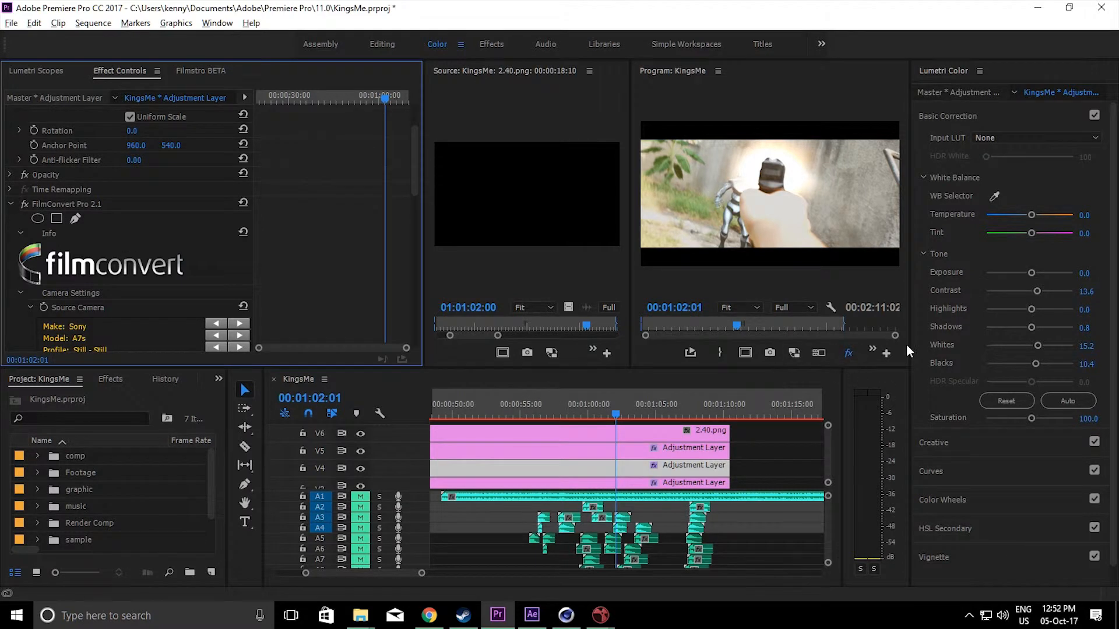
# Bypass and re-enable all effects in the program monitor, moving the playhead to 00:01:03:09, to compare graded and ungraded footage
pyautogui.click(848, 354)
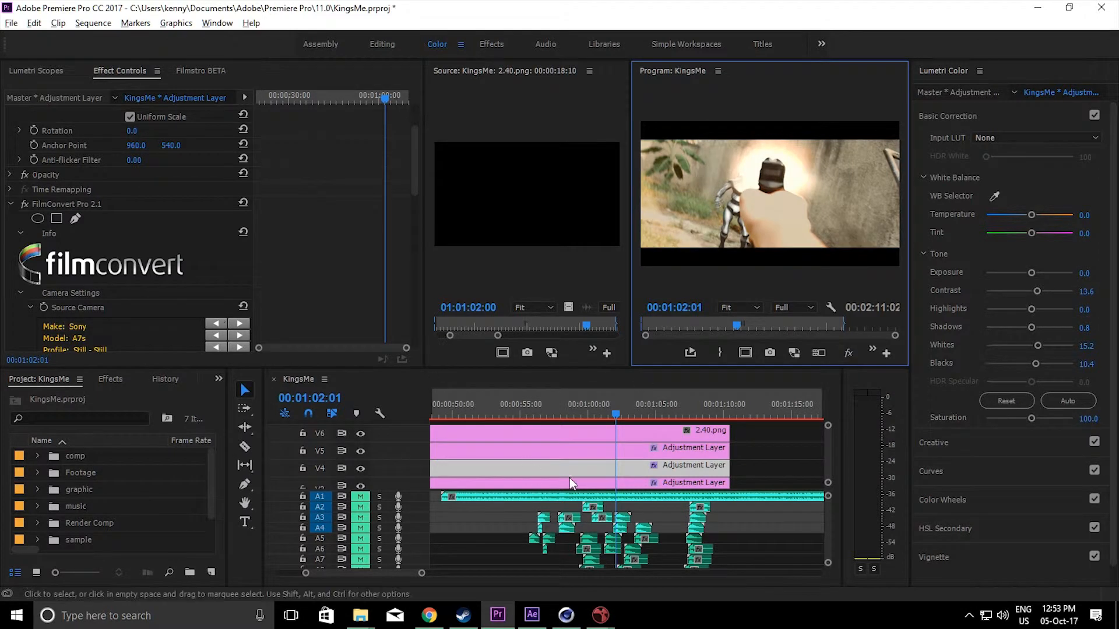
pyautogui.click(633, 412)
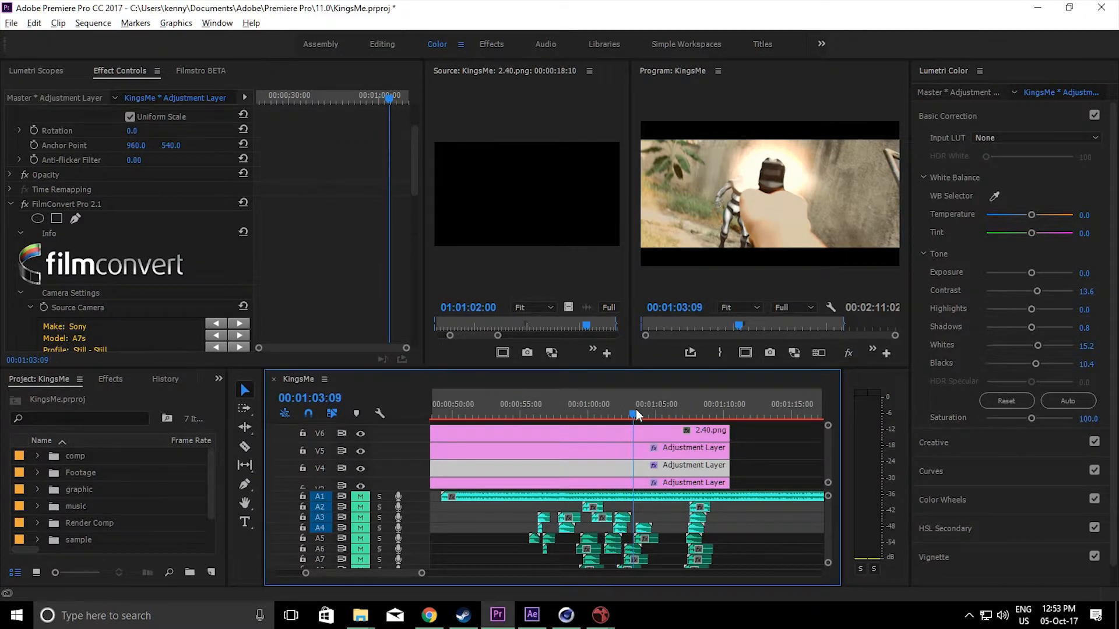
pyautogui.moveTo(635, 411)
pyautogui.mouseDown()
pyautogui.moveTo(721, 417)
pyautogui.moveTo(633, 414)
pyautogui.mouseUp()
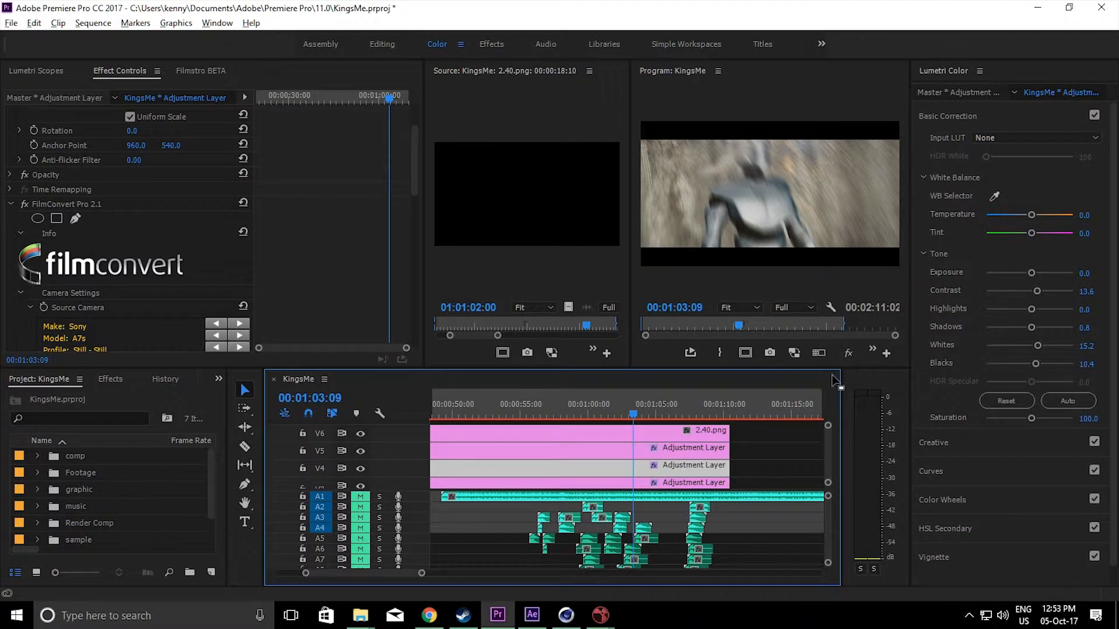
pyautogui.click(850, 352)
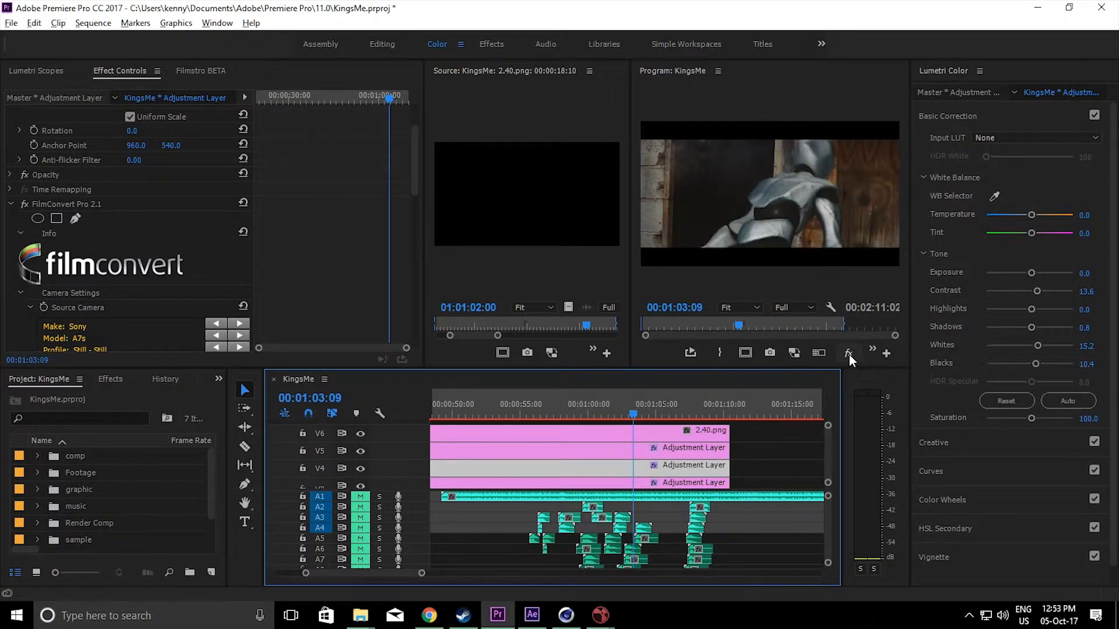
pyautogui.click(855, 351)
# Review the edit by scrubbing the playhead from the start of the sequence to 00:01:00:04
pyautogui.scroll(-3, 826, 523)
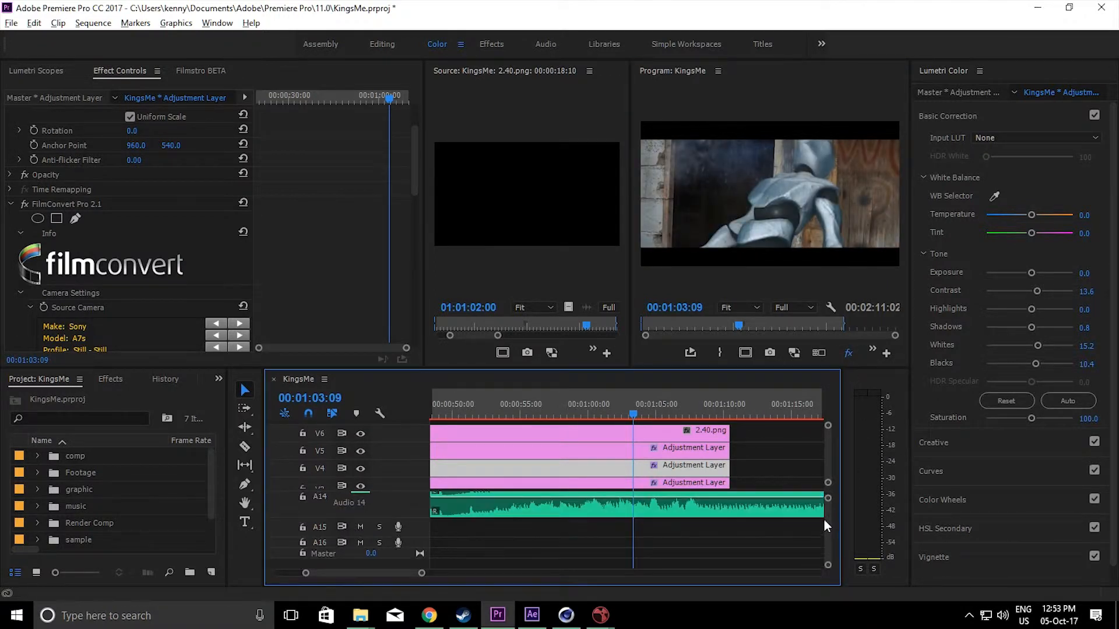
pyautogui.keyDown('alt'); pyautogui.scroll(3, 610, 520); pyautogui.keyUp('alt')
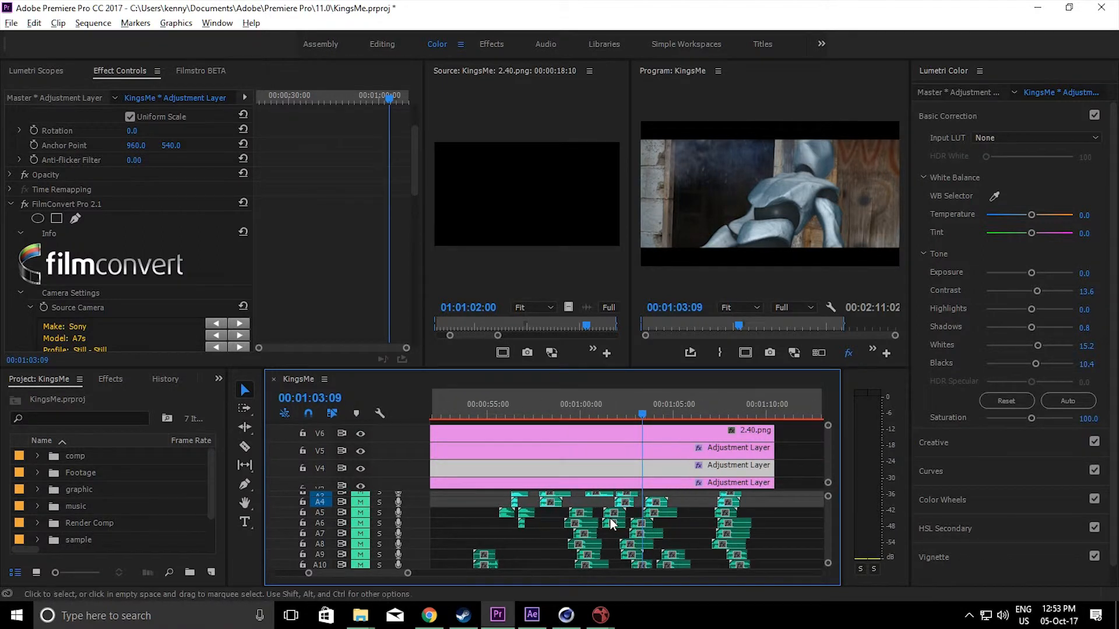
pyautogui.keyDown('alt'); pyautogui.scroll(-2, 609, 520); pyautogui.keyUp('alt')
pyautogui.moveTo(380, 574); pyautogui.dragTo(277, 590)
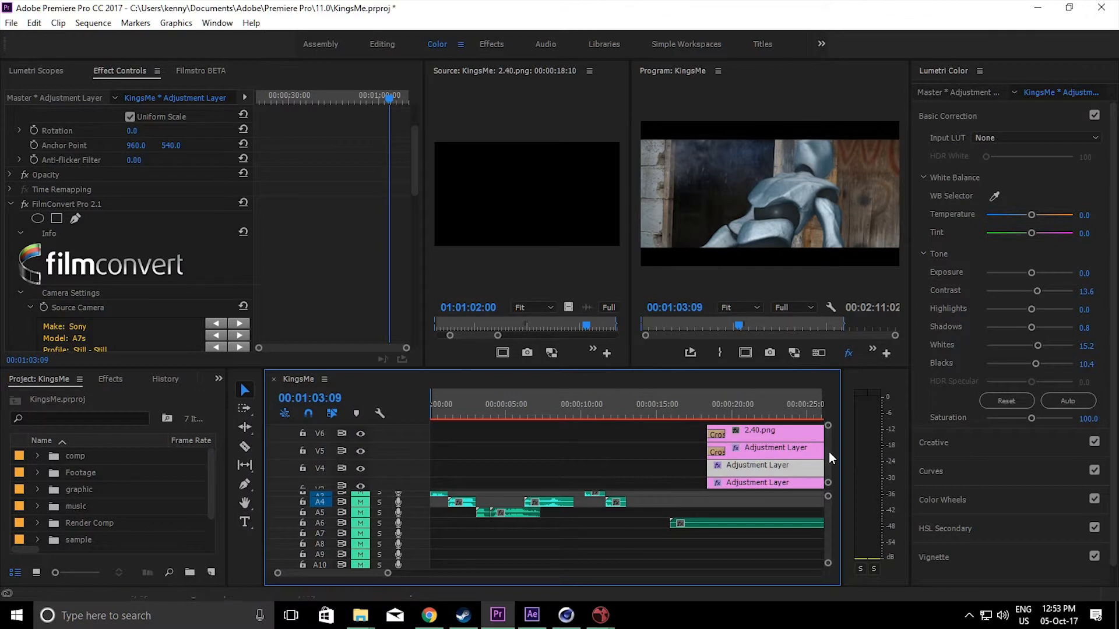
pyautogui.scroll(-3, 829, 453)
pyautogui.click(449, 418)
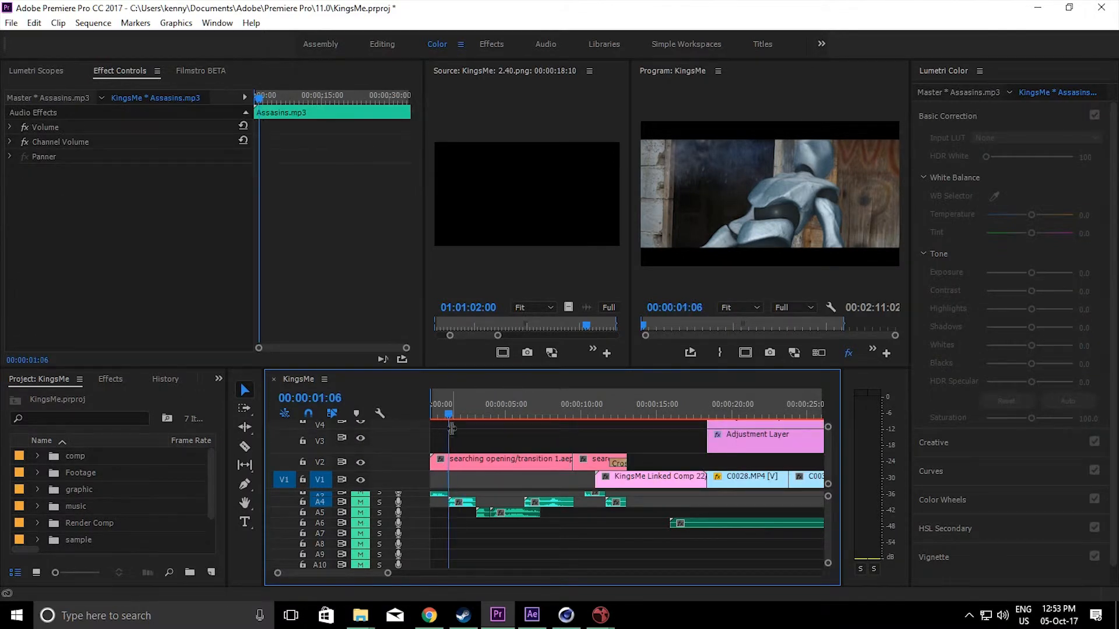
pyautogui.moveTo(457, 421); pyautogui.dragTo(783, 443)
pyautogui.scroll(-3, 620, 428)
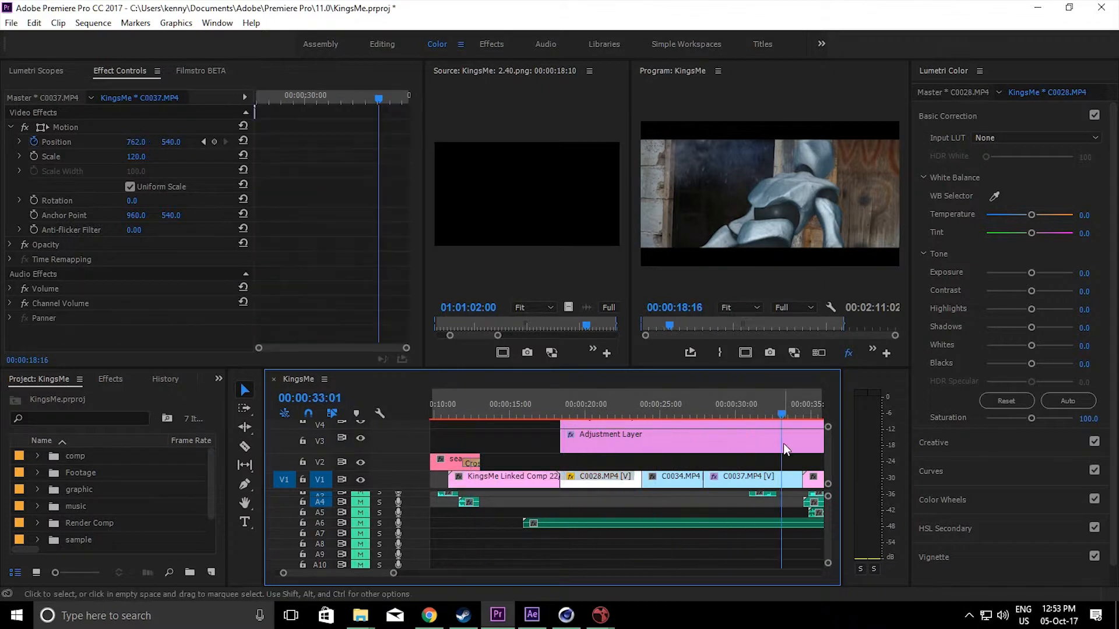
pyautogui.scroll(-3, 752, 436)
pyautogui.moveTo(618, 426); pyautogui.dragTo(806, 466)
pyautogui.scroll(-5, 806, 466)
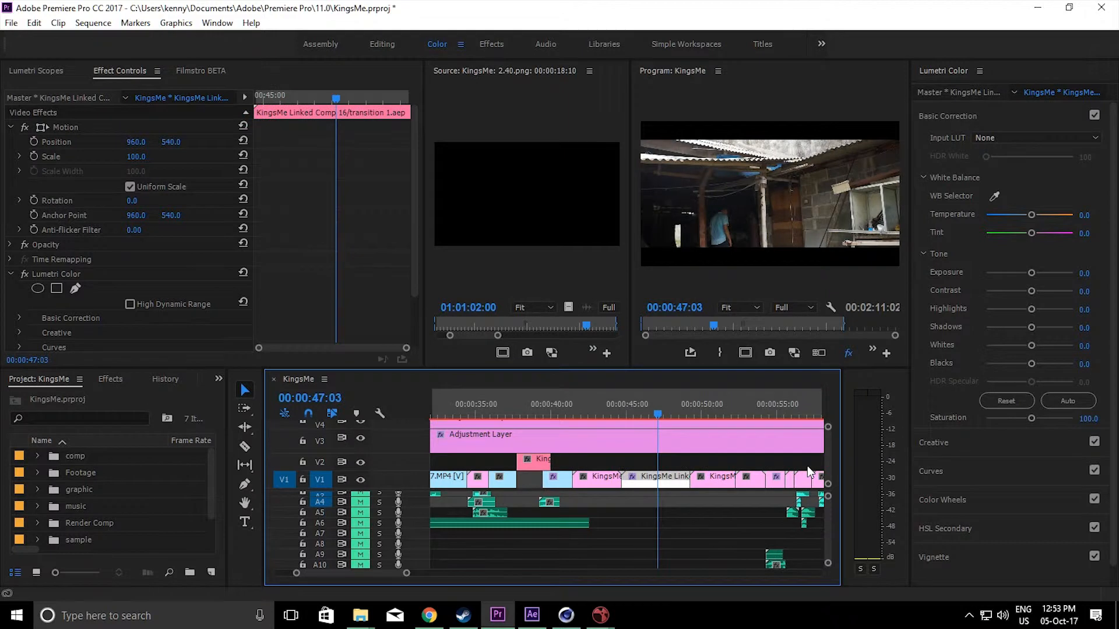
pyautogui.moveTo(667, 415); pyautogui.dragTo(750, 432)
pyautogui.scroll(-3, 750, 444)
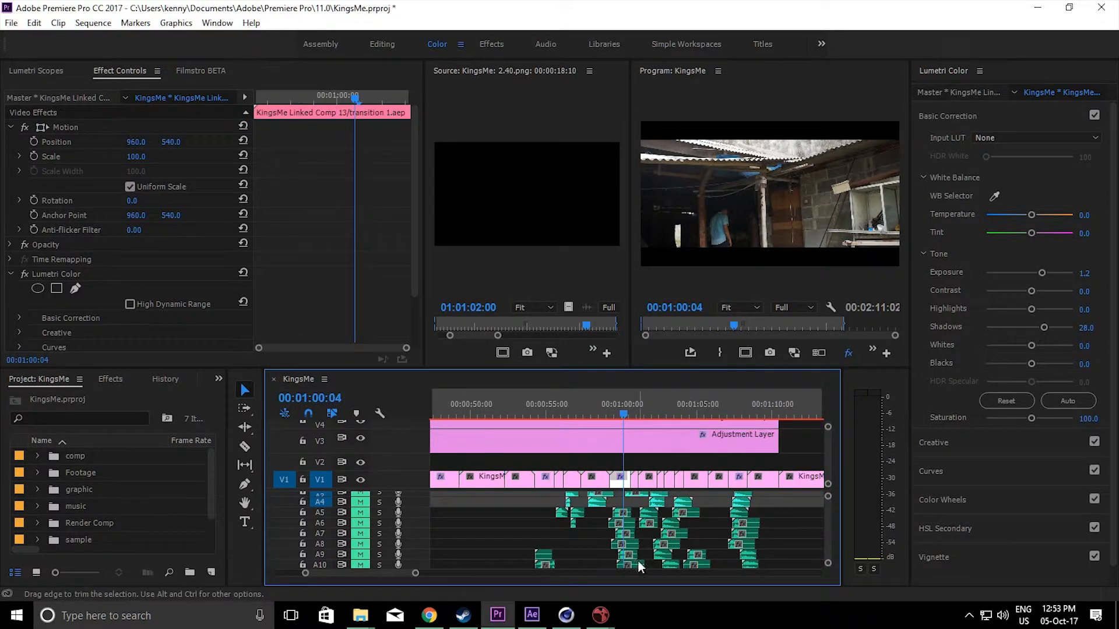
# Maximize the timeline around 00:01:00:00 and expand the height of the audio tracks to show their waveforms
pyautogui.keyDown('alt'); pyautogui.scroll(3, 652, 517); pyautogui.keyUp('alt')
pyautogui.keyDown('alt'); pyautogui.scroll(2, 654, 520); pyautogui.keyUp('alt')
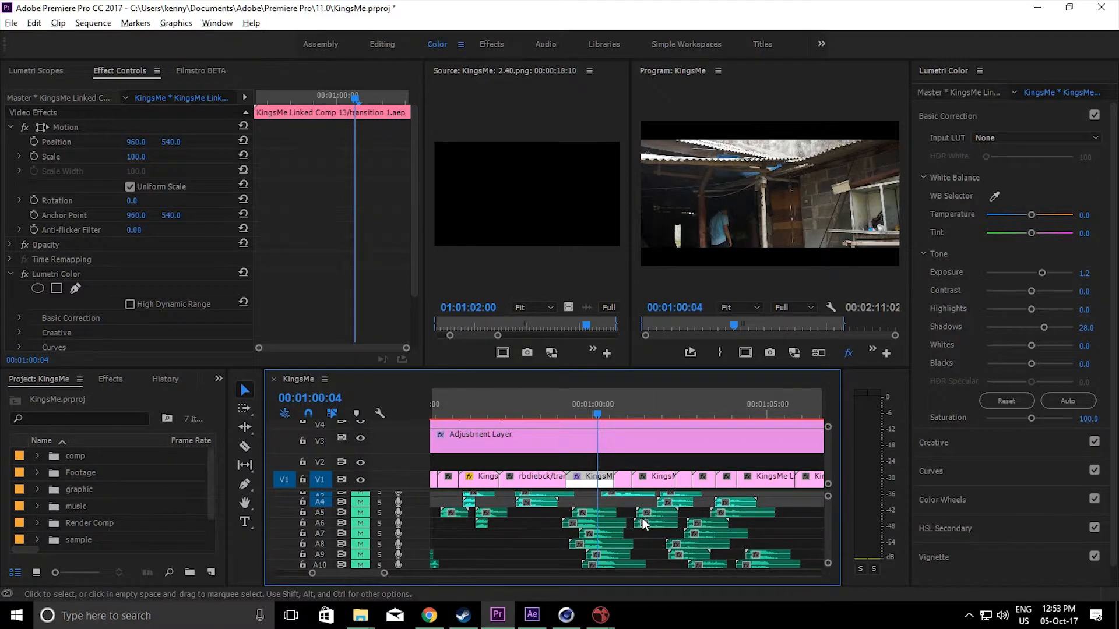
pyautogui.press('`')
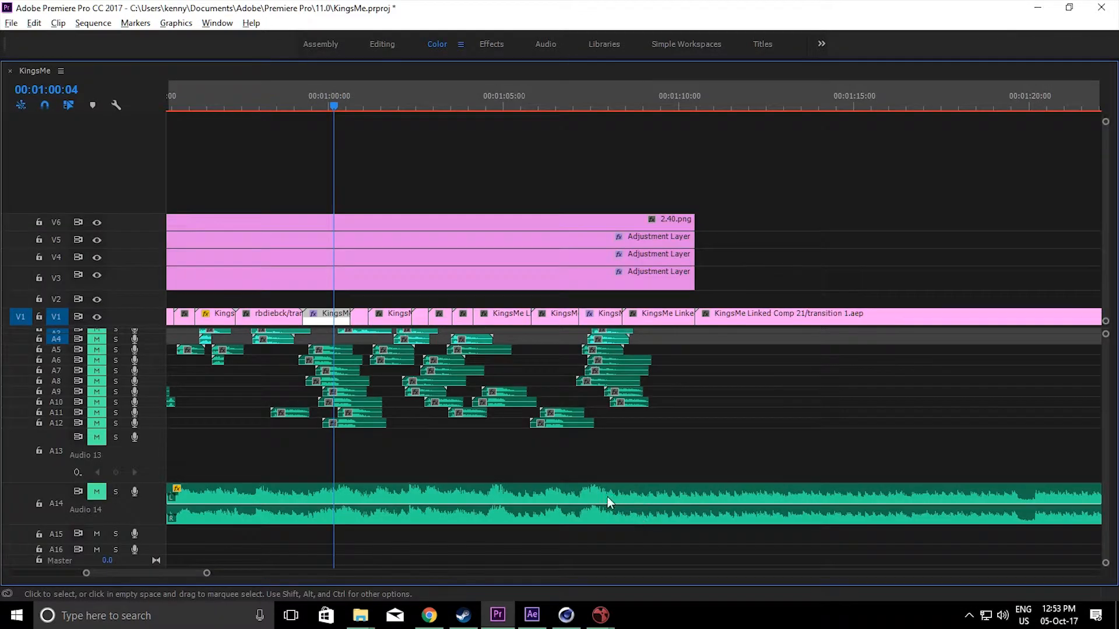
pyautogui.doubleClick(27, 382)
pyautogui.doubleClick(19, 388)
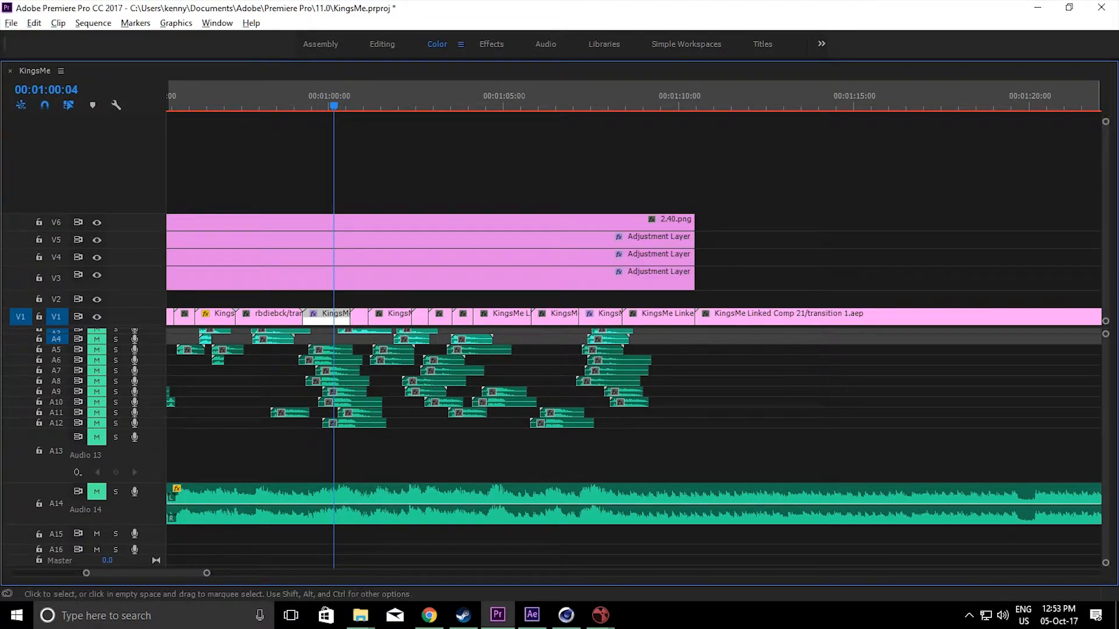
pyautogui.moveTo(1106, 564); pyautogui.dragTo(1114, 554)
pyautogui.moveTo(1109, 451); pyautogui.dragTo(1109, 460)
# Scrub the expanded audio clips to 00:01:08:08, restore the timeline's normal size, and return the playhead to 00:01:01:01
pyautogui.press('`')
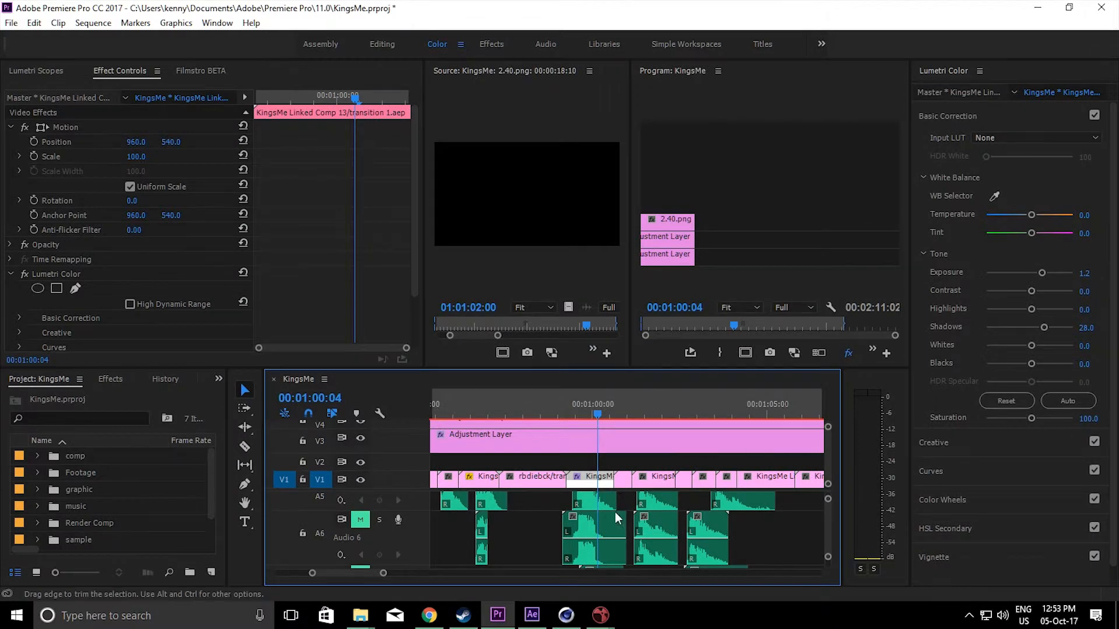
pyautogui.press('`')
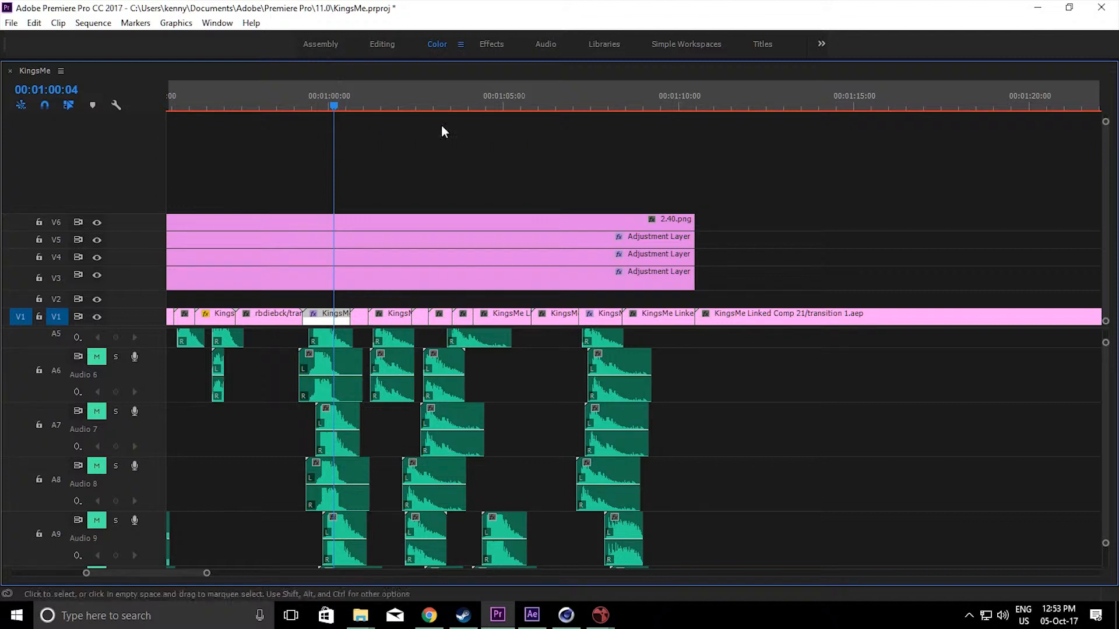
pyautogui.moveTo(322, 97); pyautogui.dragTo(622, 213)
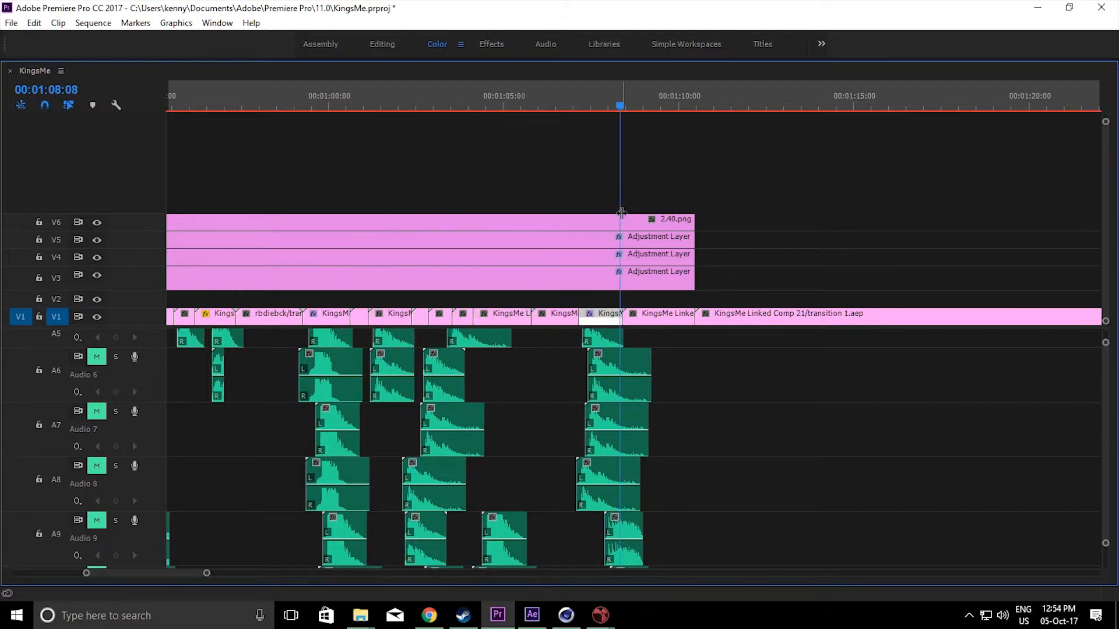
pyautogui.press('`')
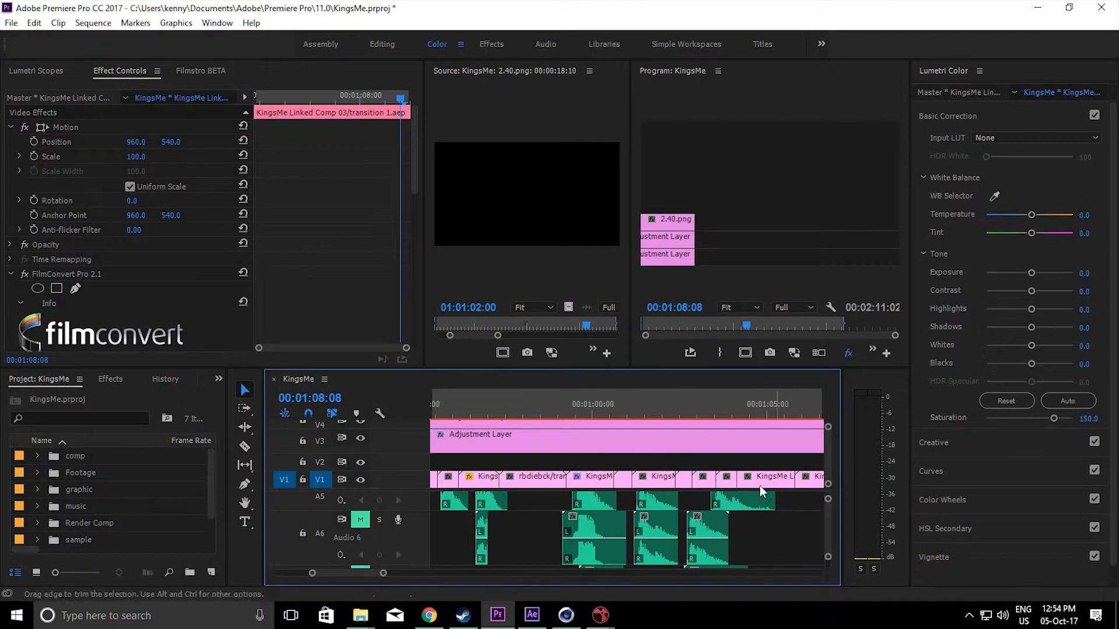
pyautogui.click(630, 410)
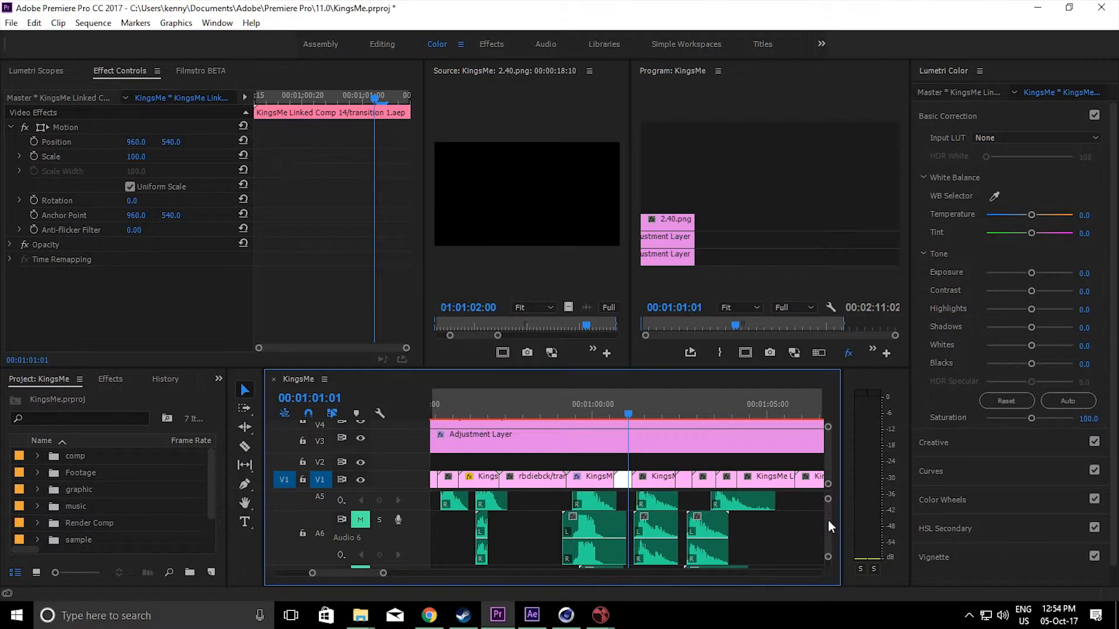
pyautogui.scroll(-5, 828, 521)
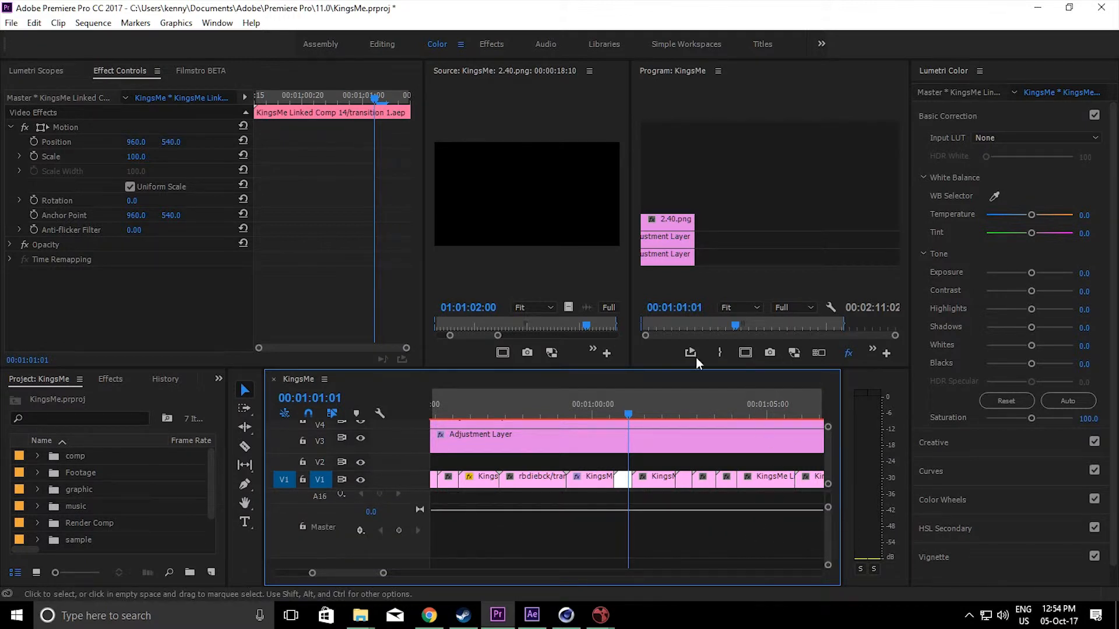
# Change to the Audio workspace and fit the whole KingsMe sequence in the timeline
pyautogui.click(550, 45)
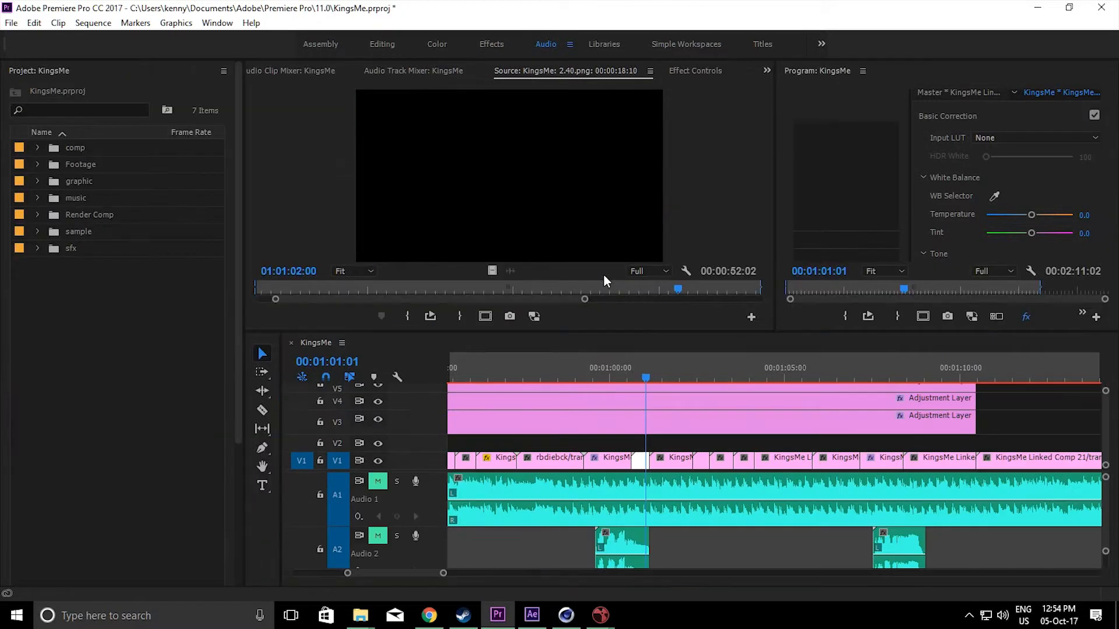
pyautogui.keyDown('alt'); pyautogui.scroll(-6, 540, 540); pyautogui.keyUp('alt')
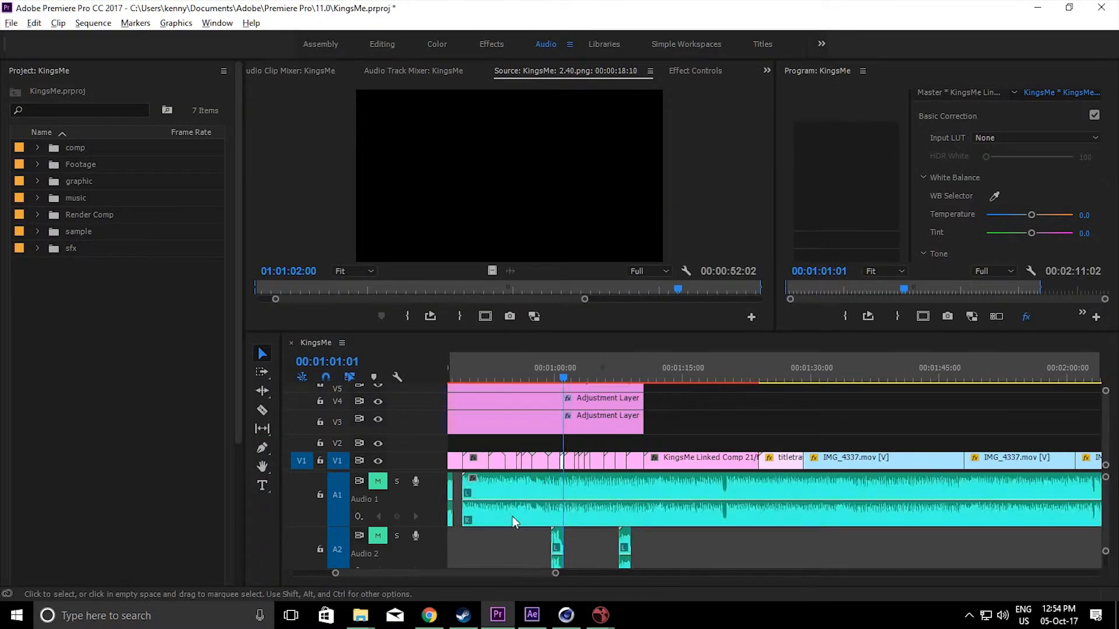
pyautogui.keyDown('alt'); pyautogui.scroll(-1, 526, 535); pyautogui.keyUp('alt')
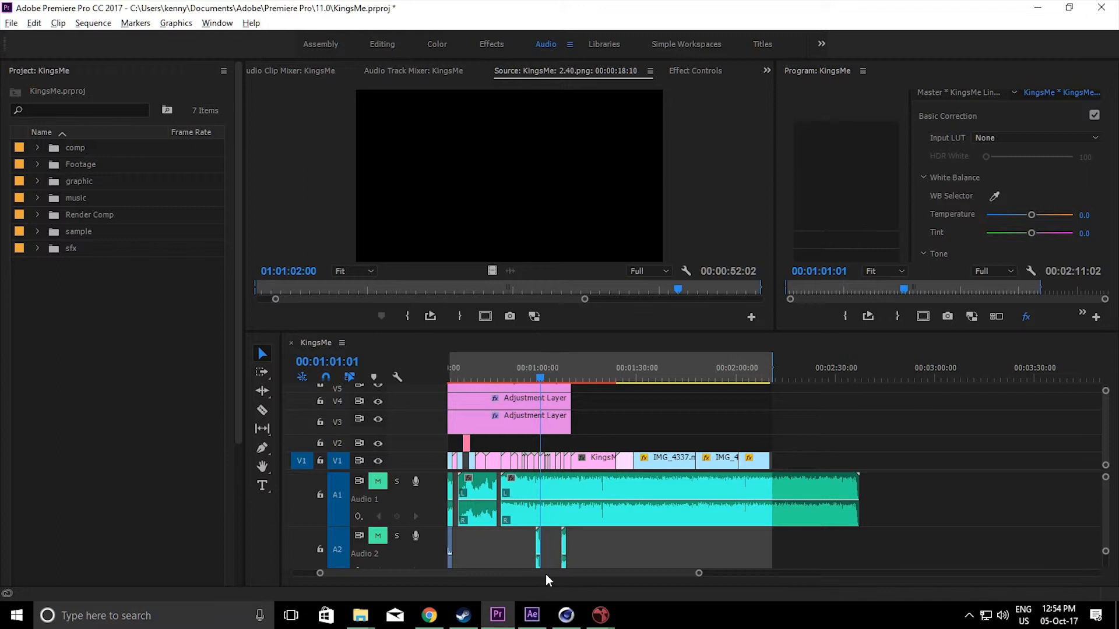
pyautogui.moveTo(546, 574); pyautogui.dragTo(428, 576)
pyautogui.keyDown('alt'); pyautogui.scroll(-1, 523, 541); pyautogui.keyUp('alt')
pyautogui.keyDown('alt'); pyautogui.scroll(-2, 575, 548); pyautogui.keyUp('alt')
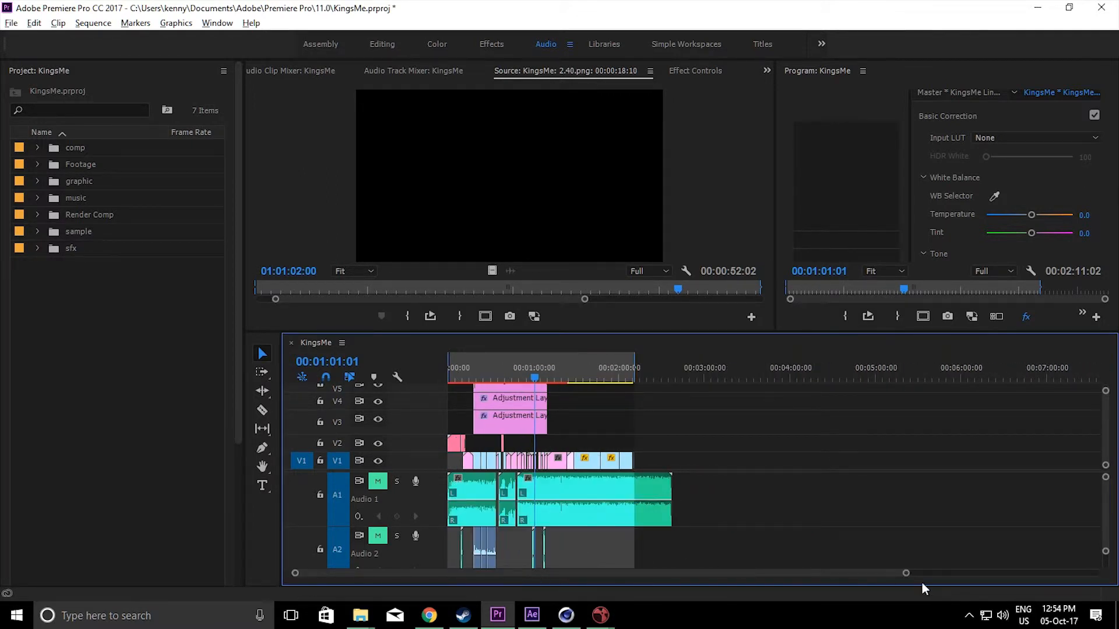
pyautogui.moveTo(905, 574); pyautogui.dragTo(762, 589)
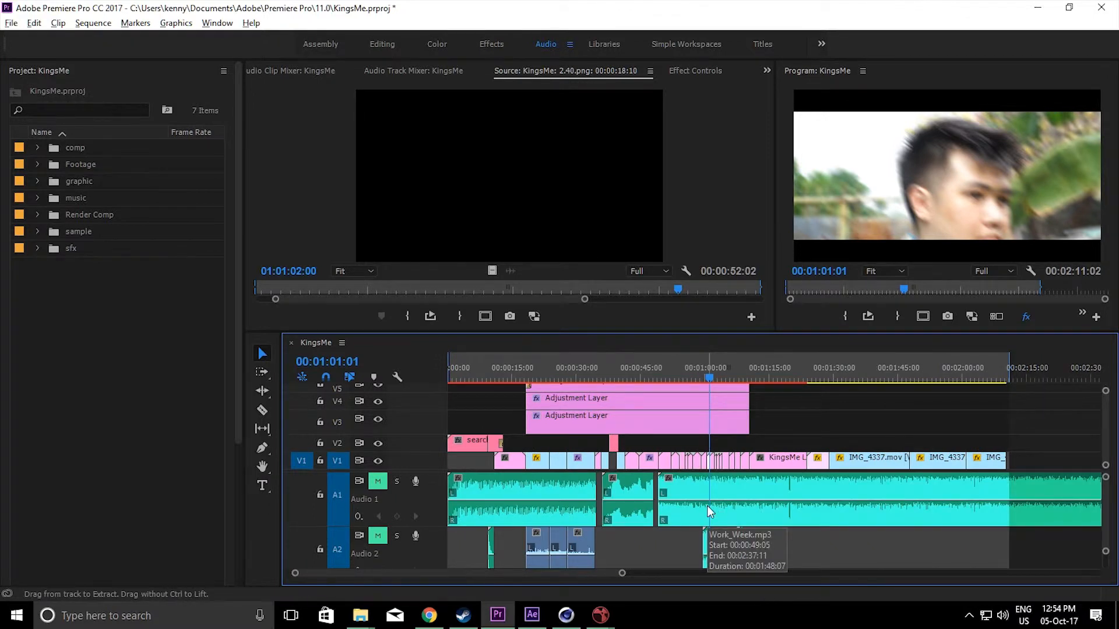
# Open the export settings for the KingsMe sequence and examine the available formats, keeping H.264
pyautogui.hotkey('ctrl', 'm')
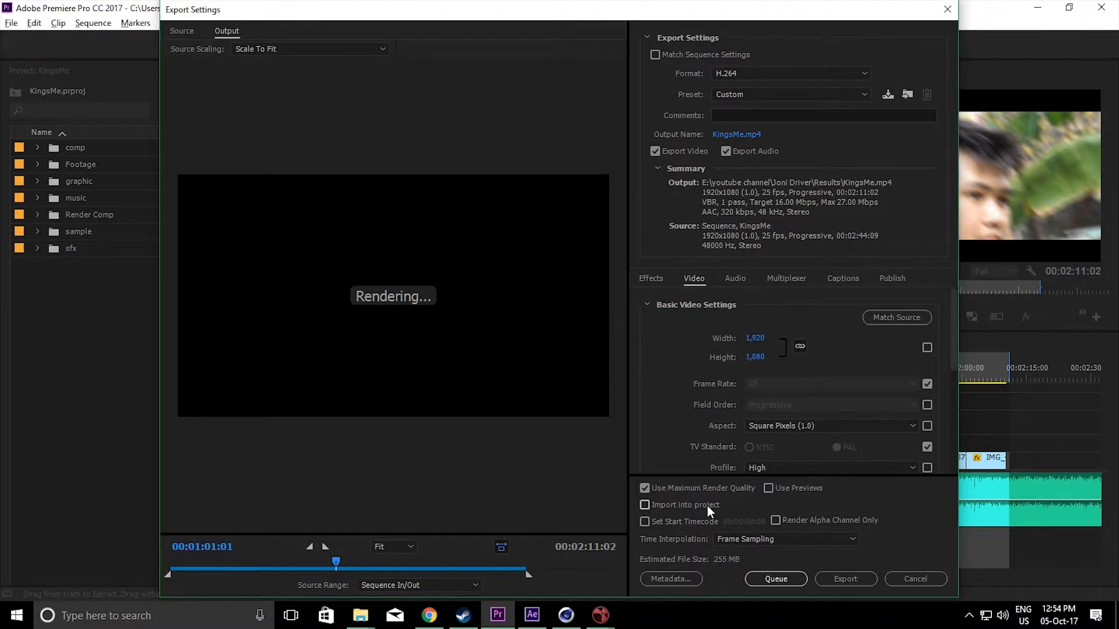
pyautogui.click(764, 72)
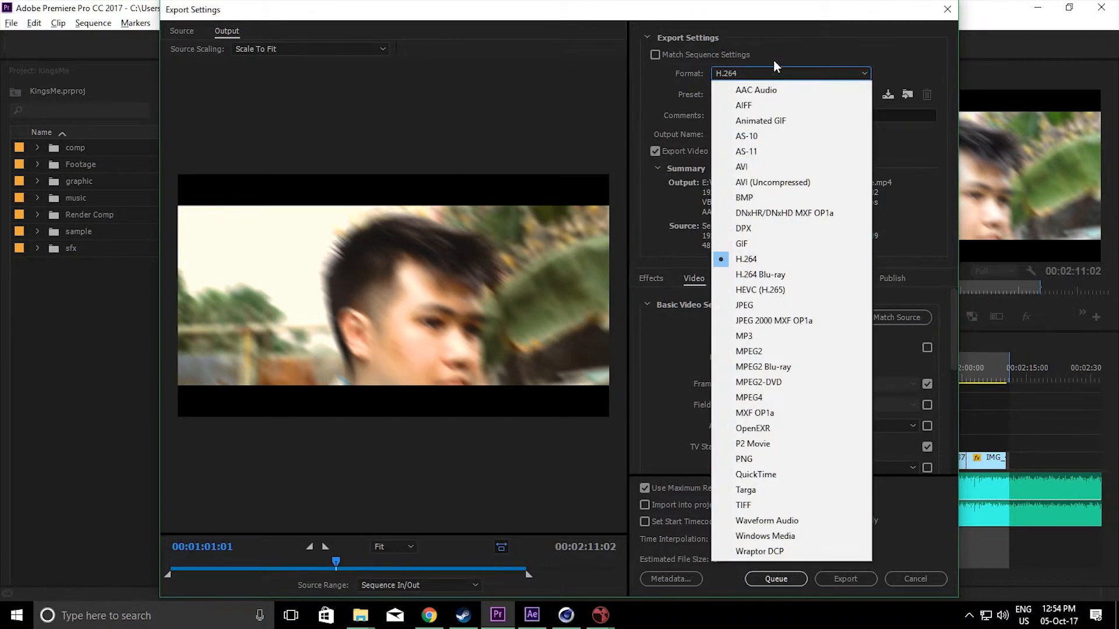
pyautogui.click(777, 55)
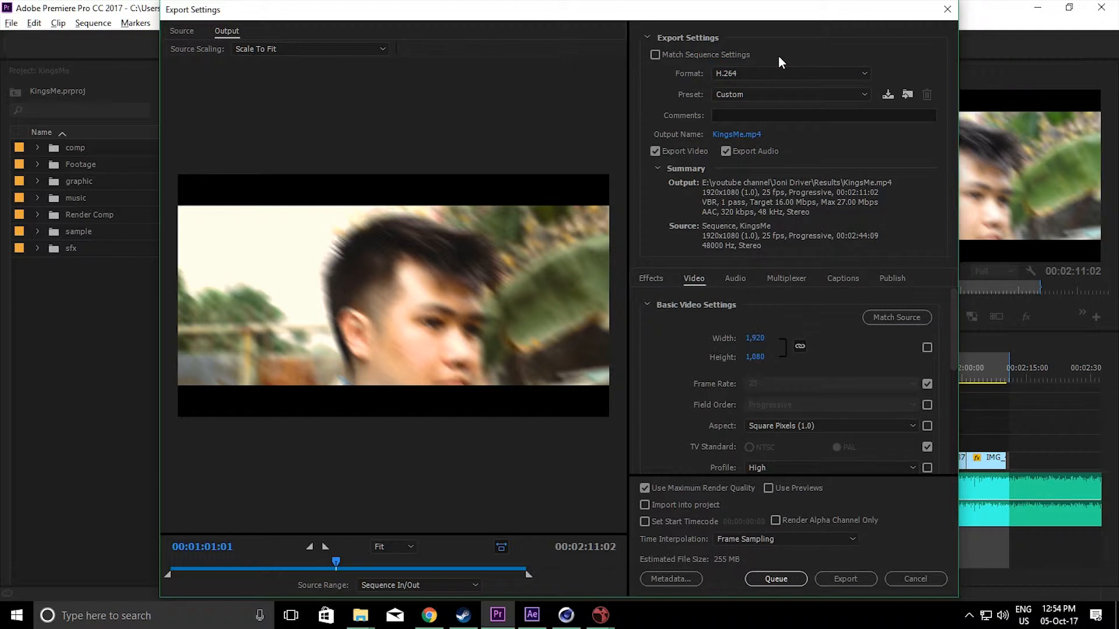
pyautogui.click(777, 94)
pyautogui.click(777, 93)
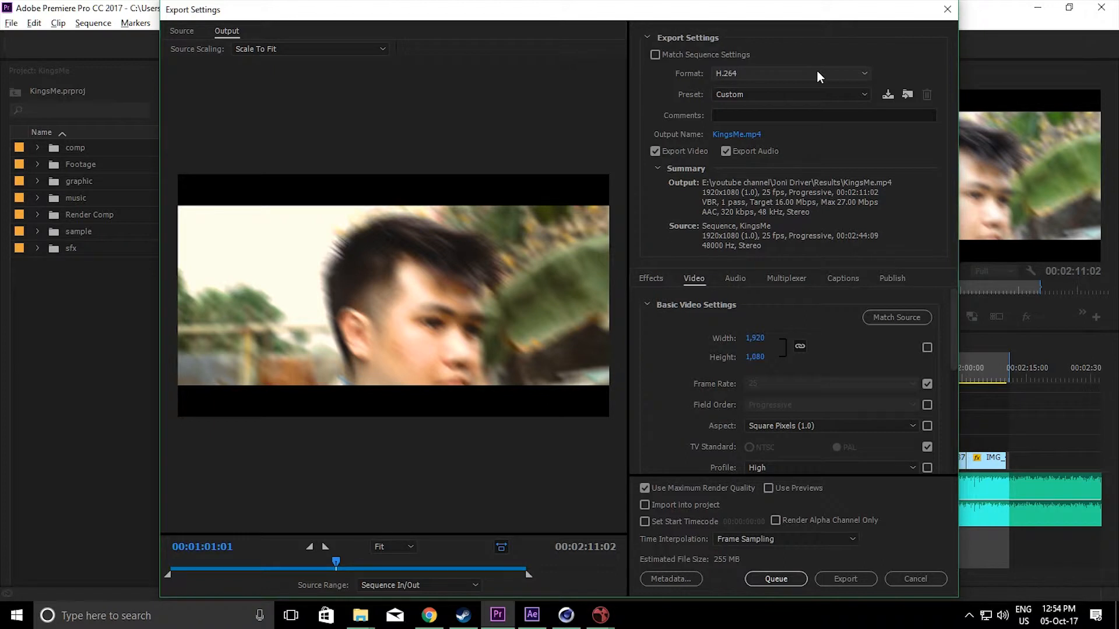
pyautogui.click(816, 70)
pyautogui.click(822, 73)
# Choose the YouTube 1080p HD preset for the H.264 export
pyautogui.click(805, 96)
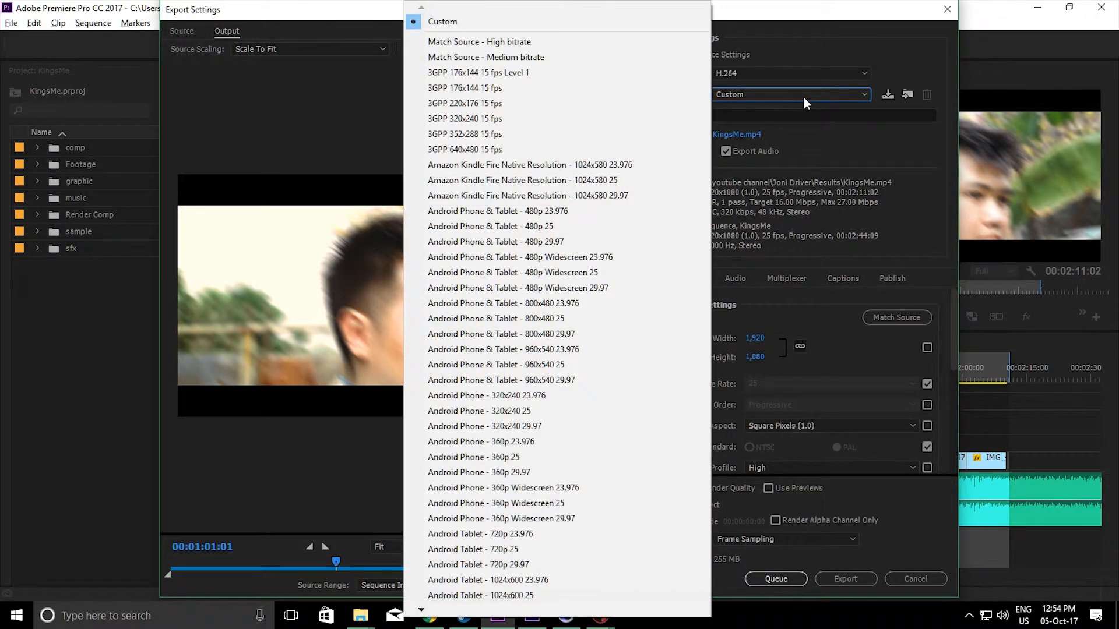
pyautogui.press('y')
pyautogui.press('t')
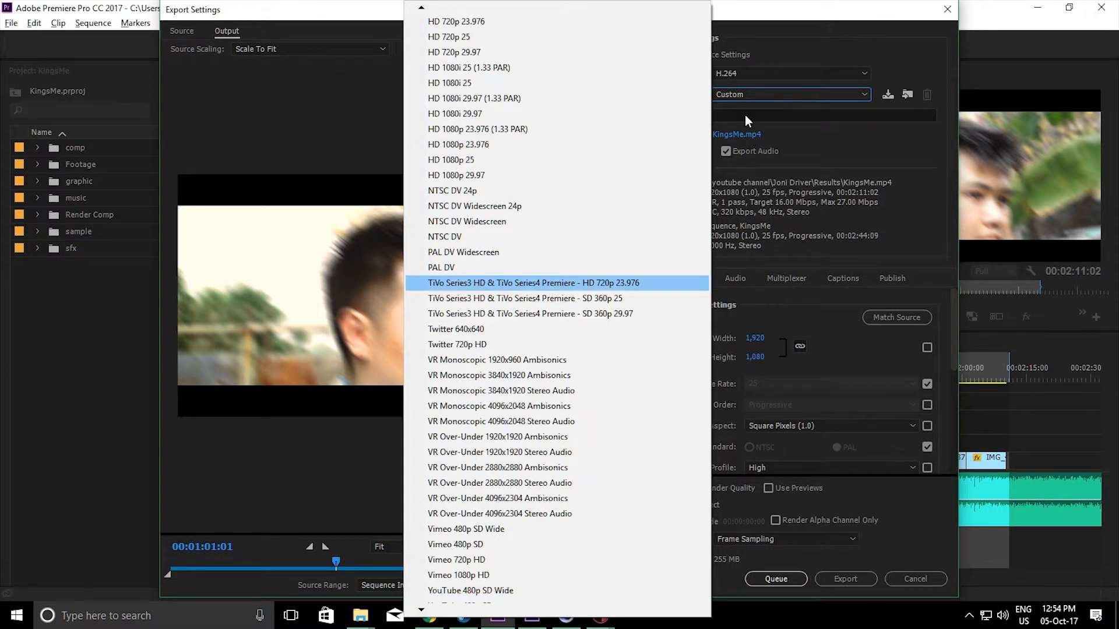
pyautogui.moveTo(502, 610)
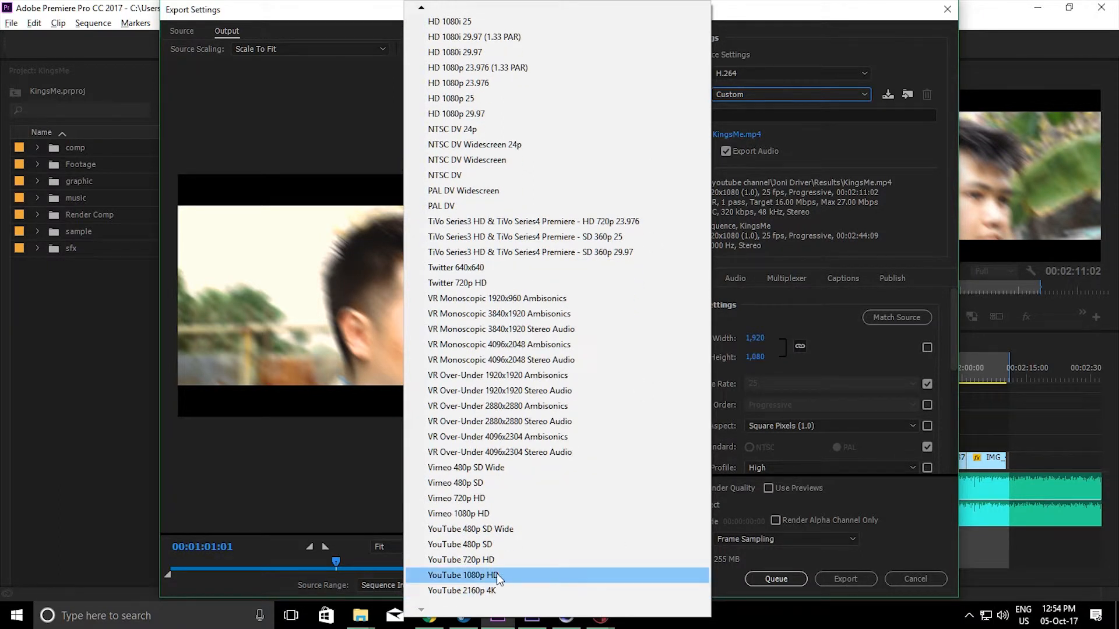
pyautogui.click(498, 576)
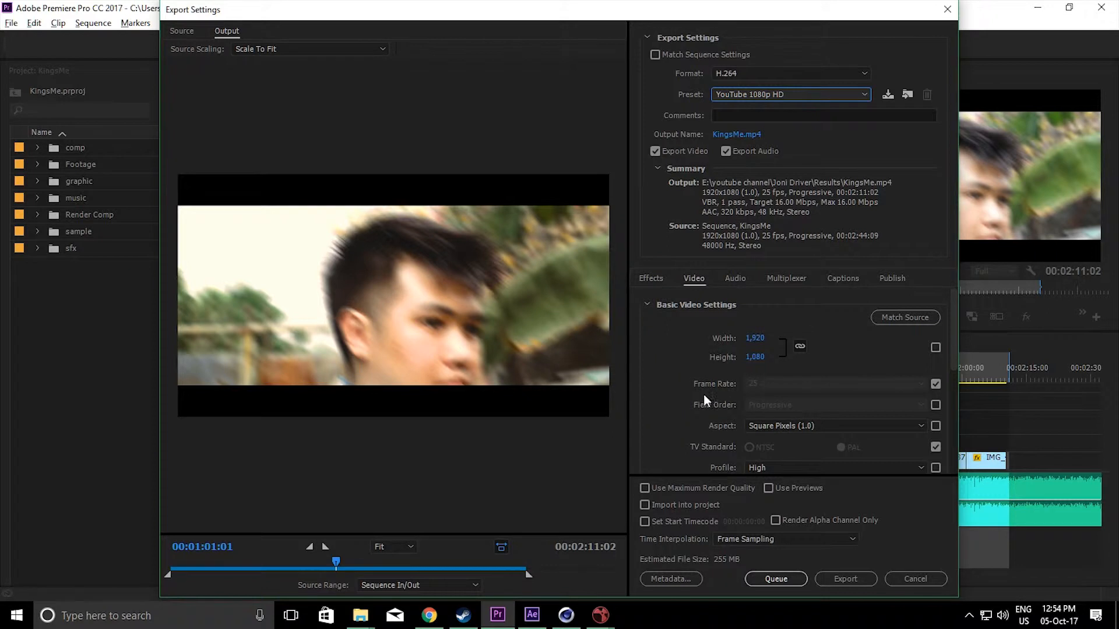
# Enable Render at Maximum Depth and set the bitrate encoding to VBR, 1 pass
pyautogui.moveTo(953, 359); pyautogui.dragTo(957, 413)
pyautogui.click(725, 390)
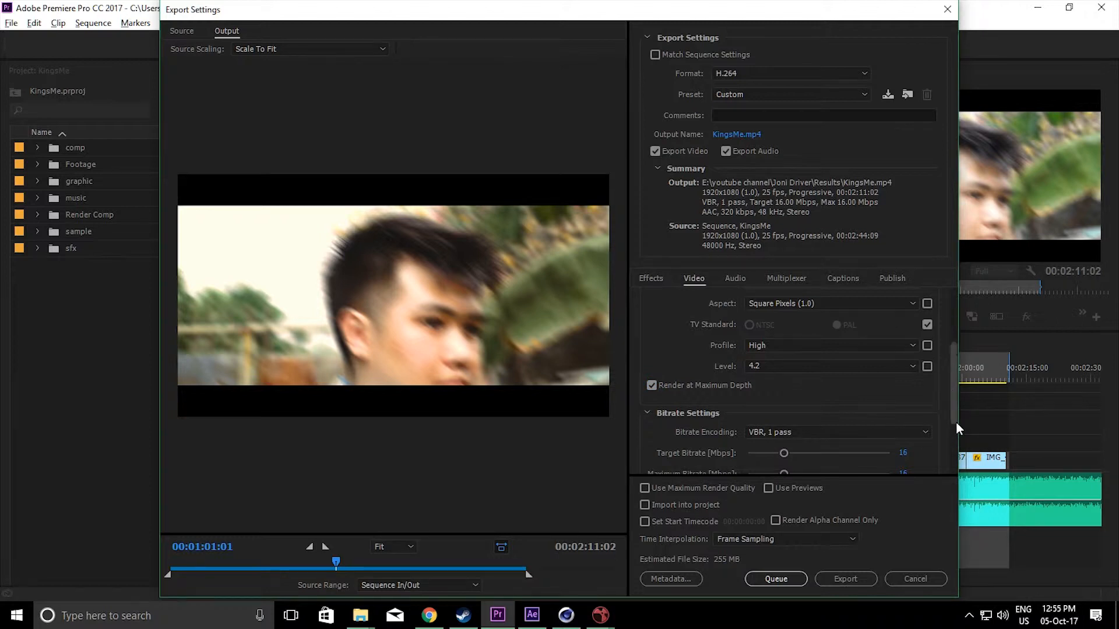
pyautogui.moveTo(955, 421); pyautogui.dragTo(956, 457)
pyautogui.click(901, 358)
pyautogui.click(806, 401)
pyautogui.click(821, 353)
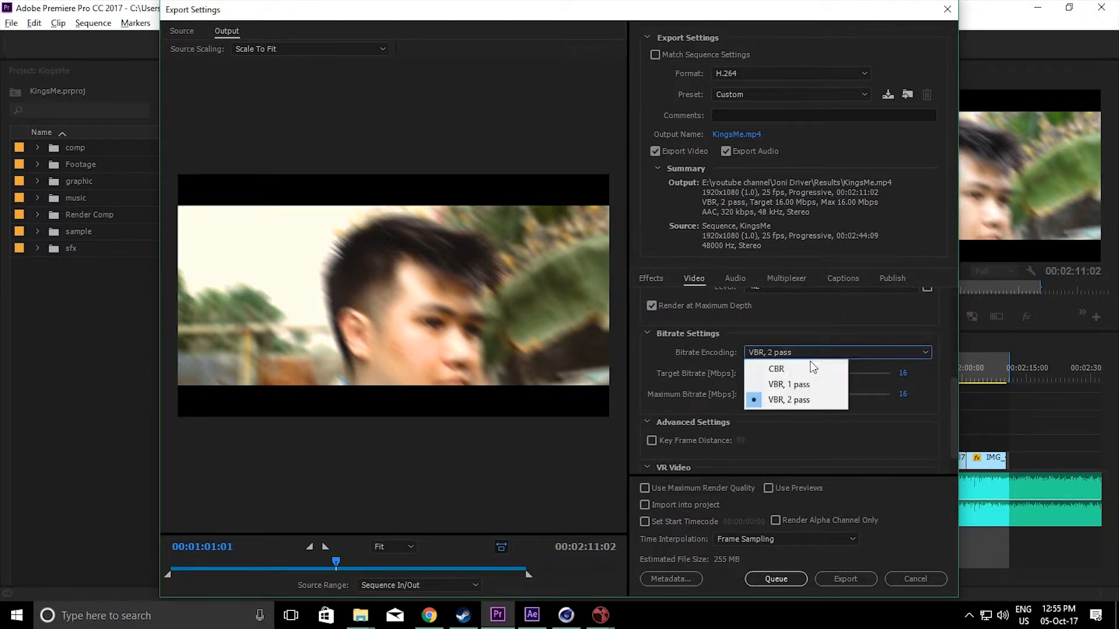
pyautogui.click(787, 386)
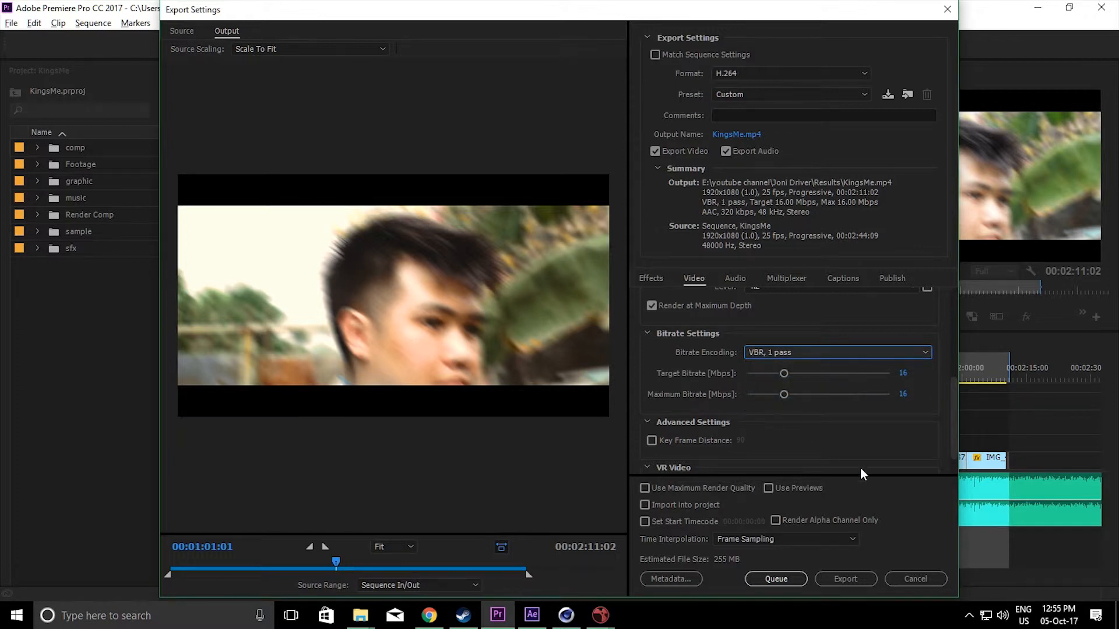
# Set the target bitrate to 10 Mbps and the maximum bitrate to 27 Mbps
pyautogui.click(903, 395)
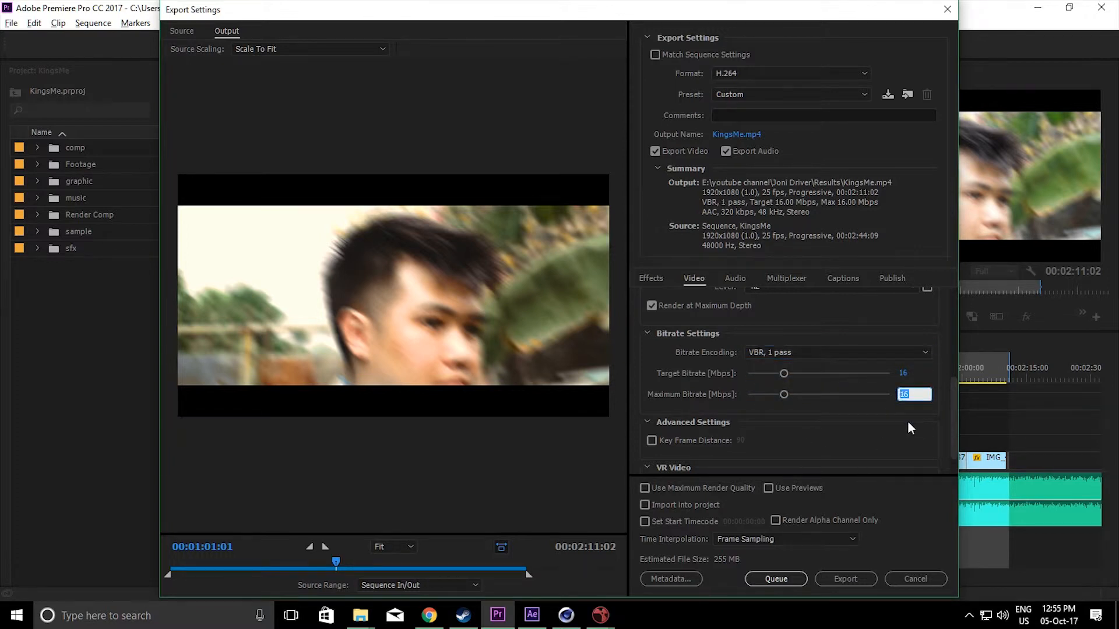
pyautogui.click(902, 373)
pyautogui.write('10')
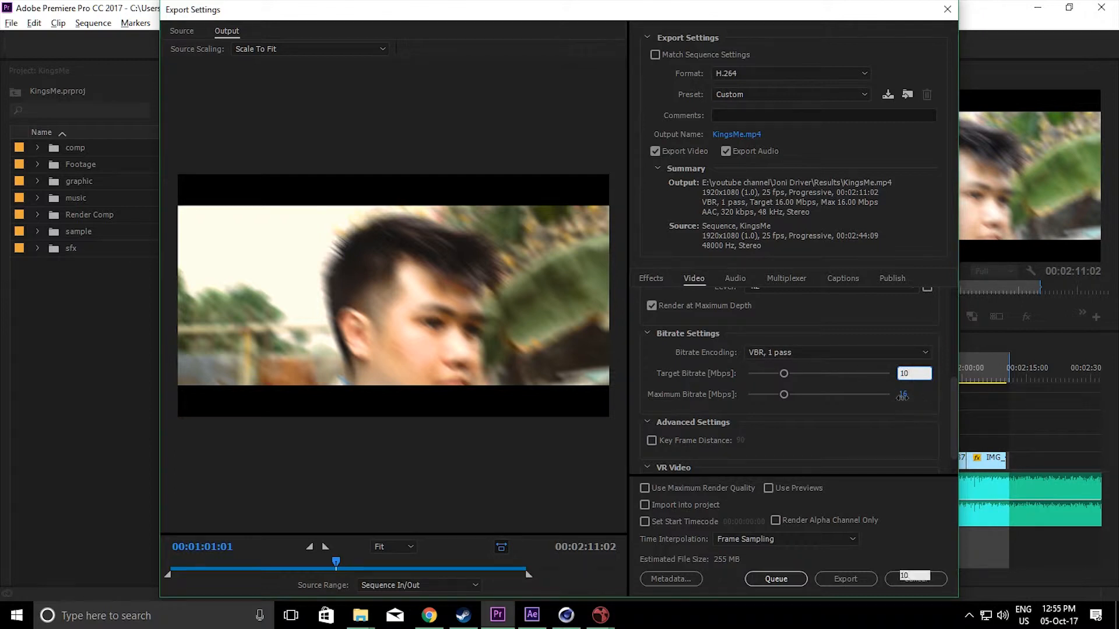
pyautogui.click(903, 395)
pyautogui.write('27')
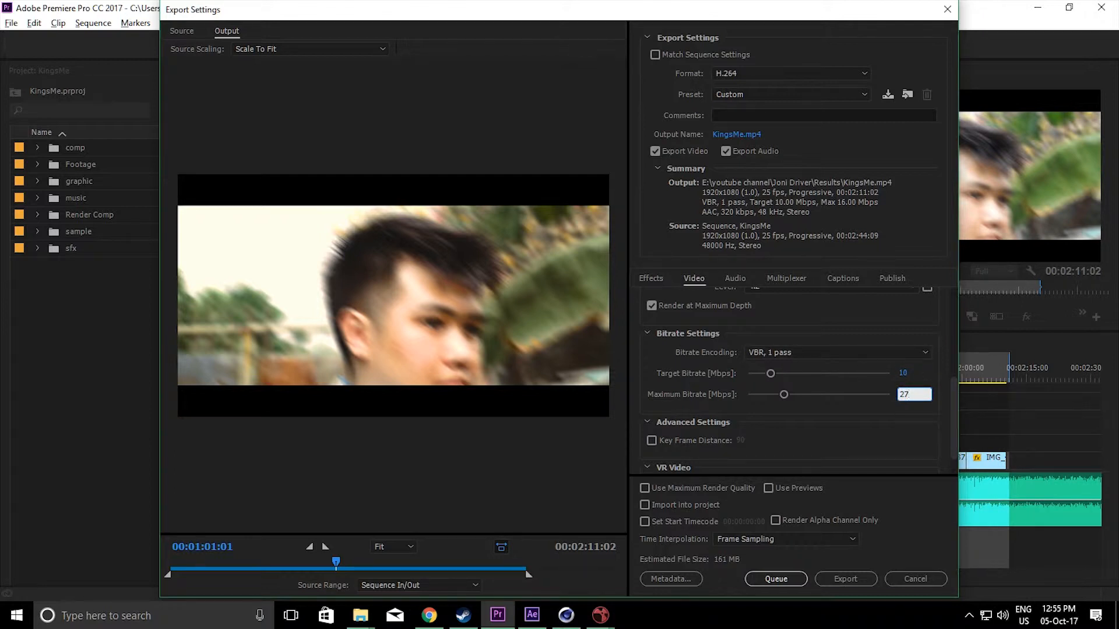
pyautogui.press('Return')
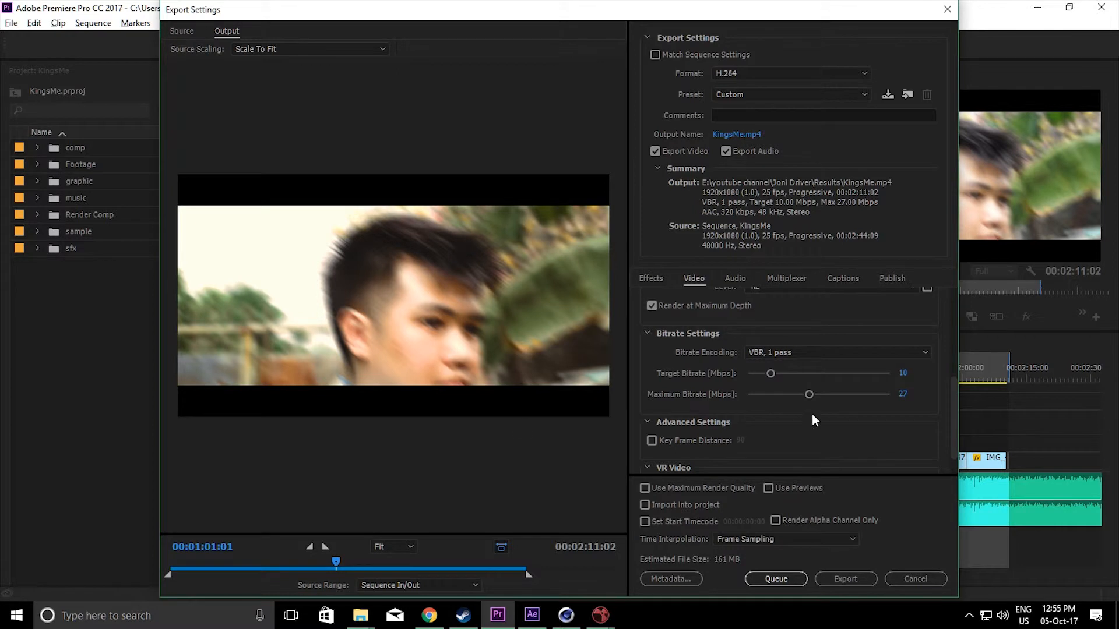
# Enable Use Maximum Render Quality and Use Previews with Frame Sampling interpolation, and dismiss the export settings without exporting
pyautogui.scroll(-1, 955, 387)
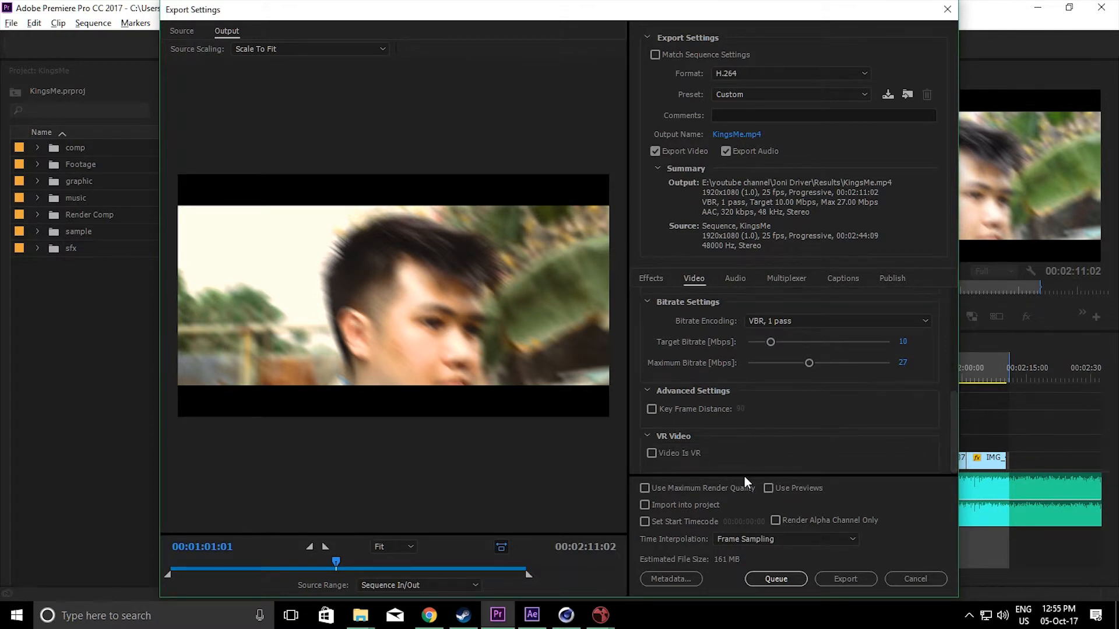
pyautogui.click(695, 492)
pyautogui.click(734, 544)
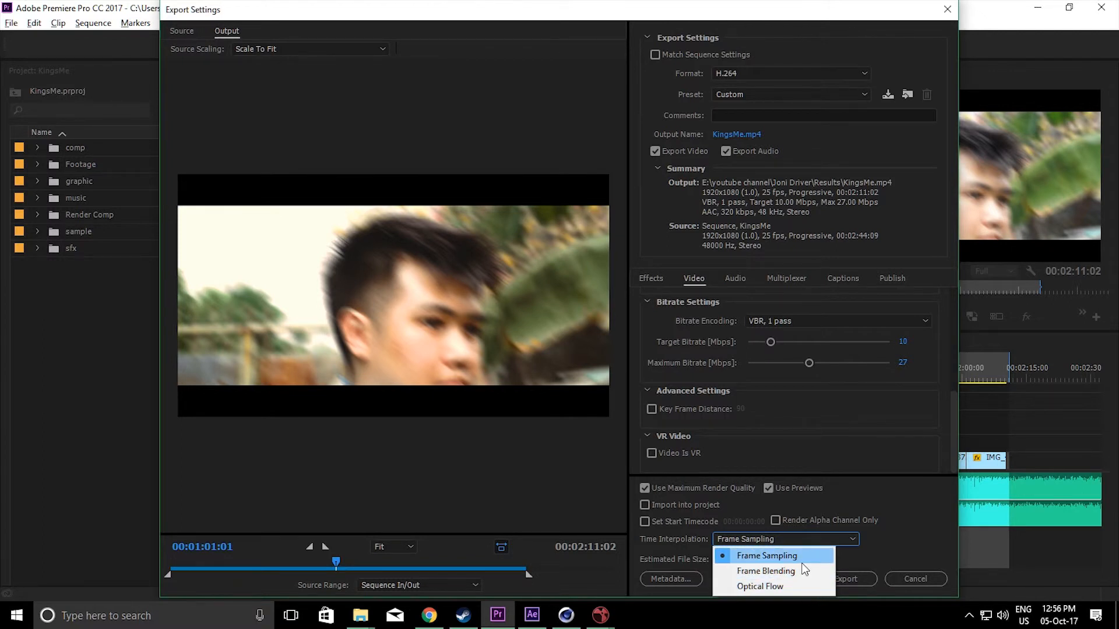
pyautogui.click(862, 535)
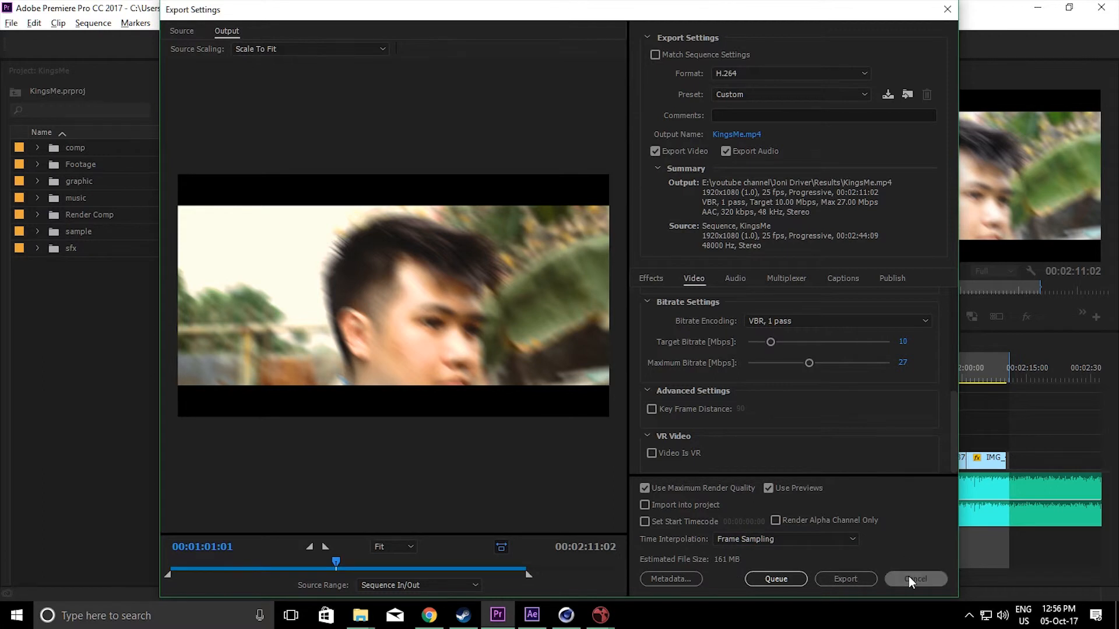
pyautogui.click(909, 578)
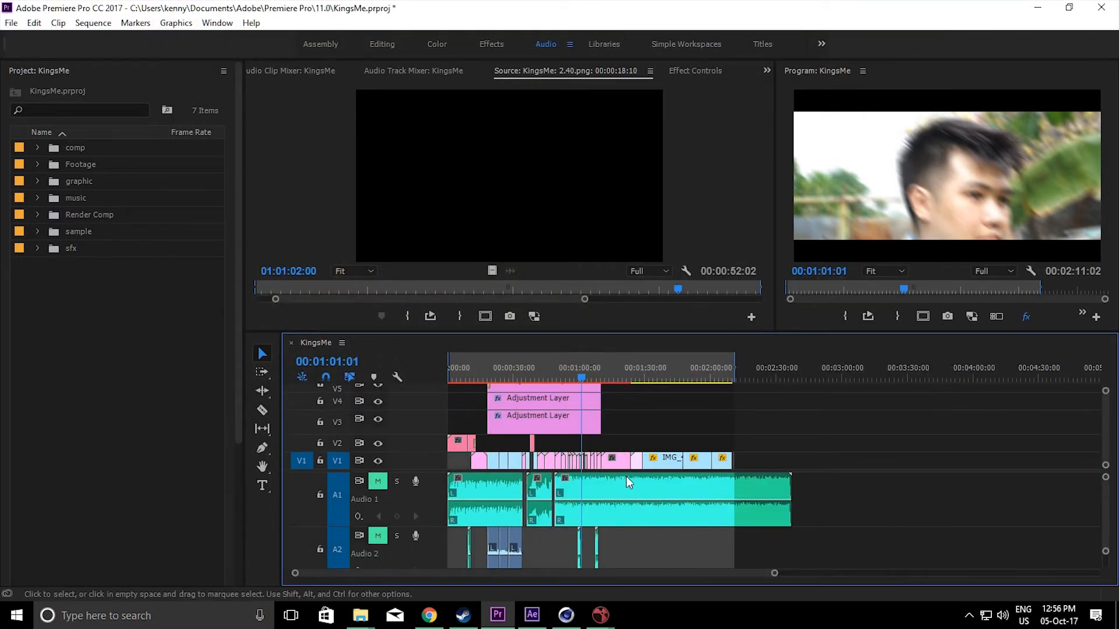
# Zoom the timeline out and view the sequence at 00:00:28:03 and 00:01:02:00
pyautogui.click(511, 376)
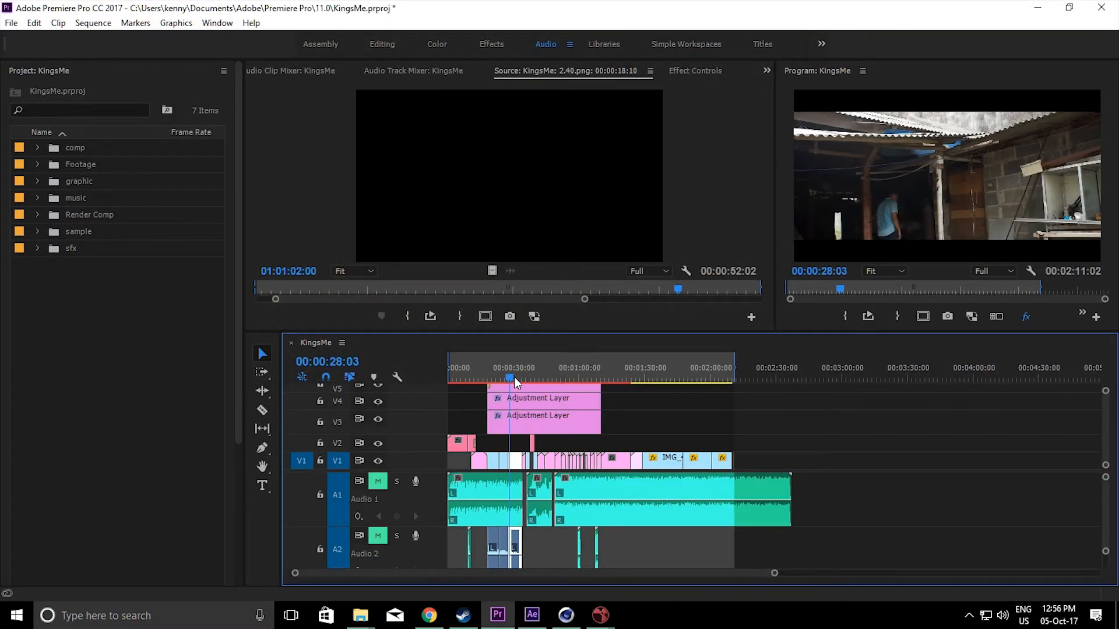
pyautogui.click(585, 375)
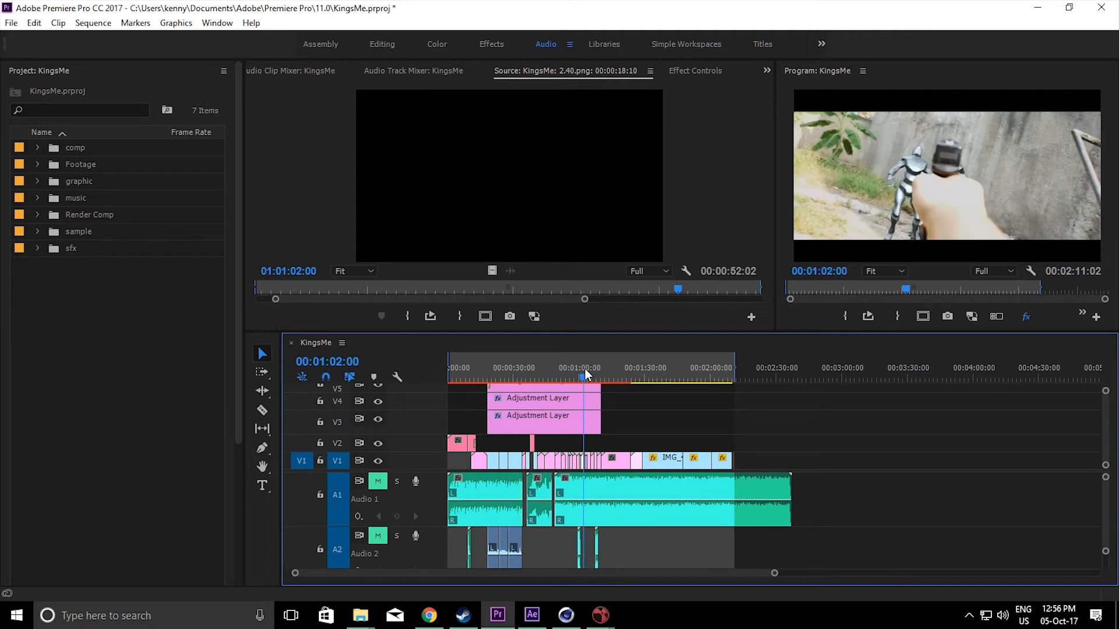